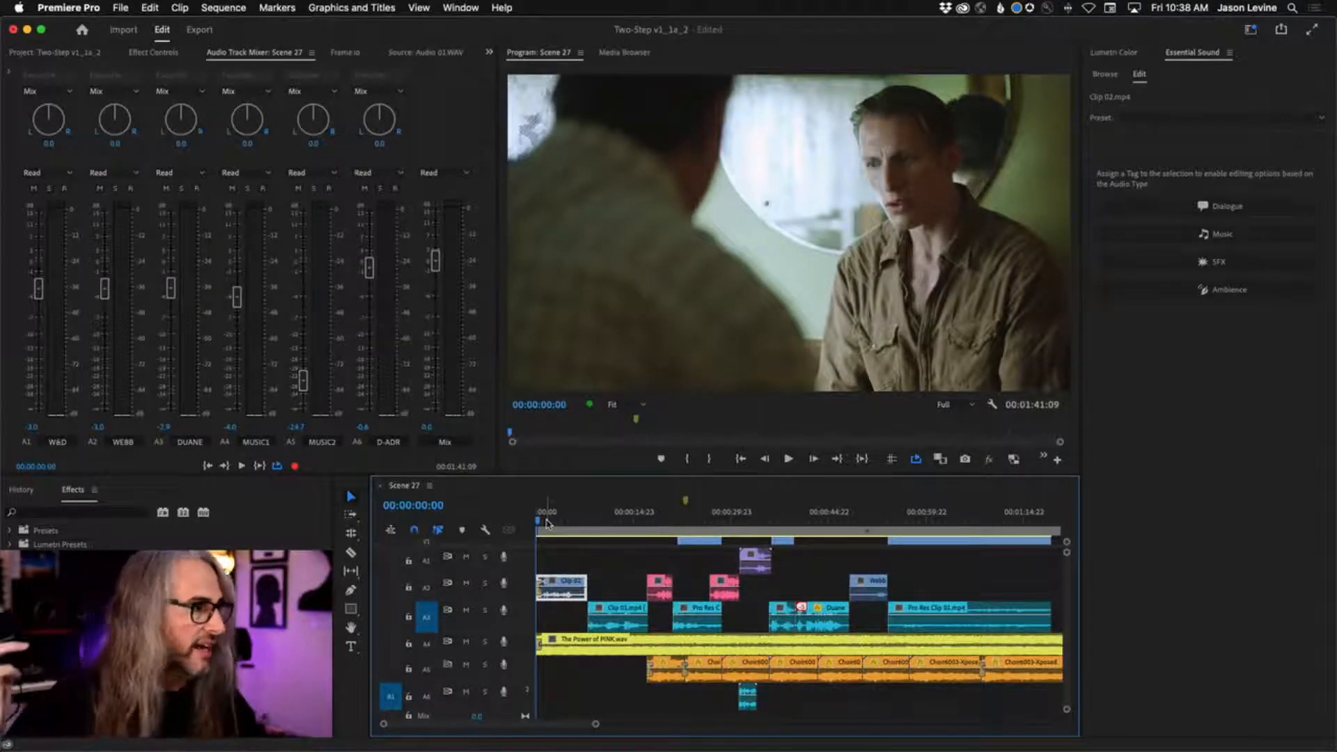
Play back the Scene 27 sequence from the beginning with all tracks audible.
key(space)
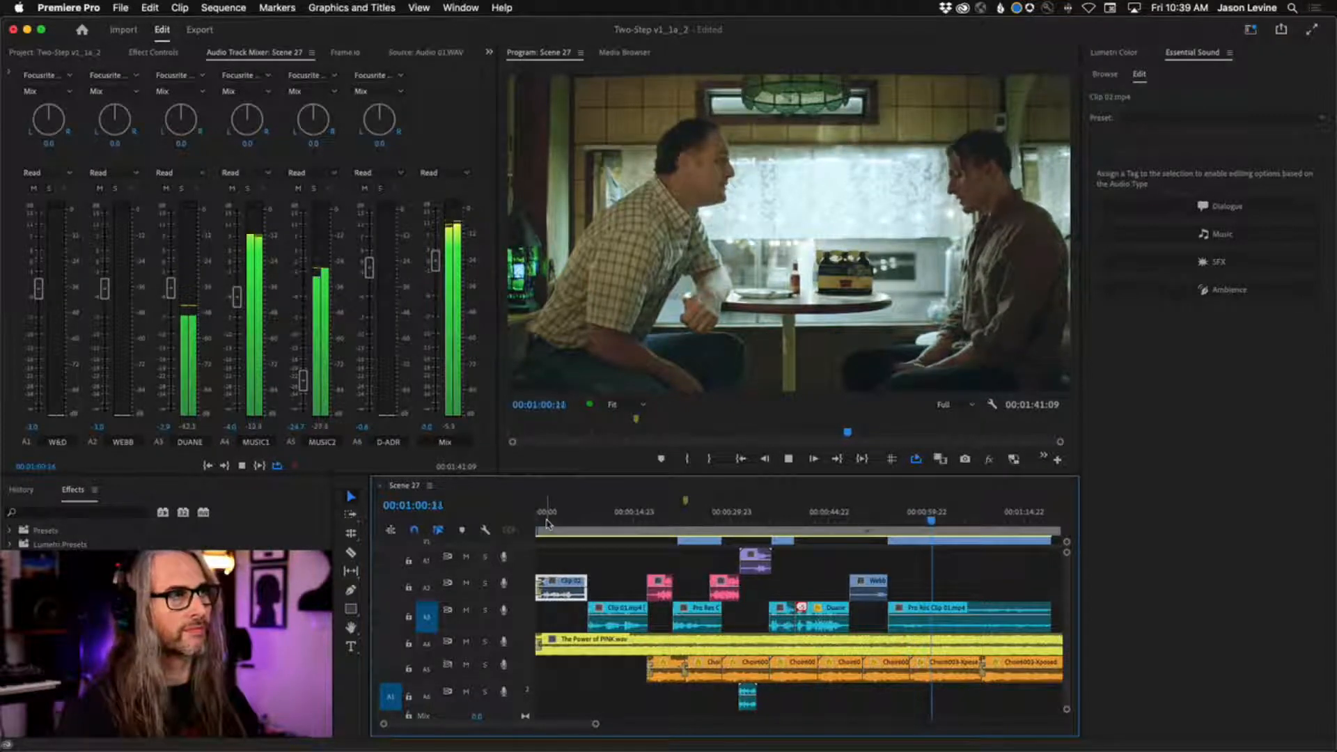
key(space)
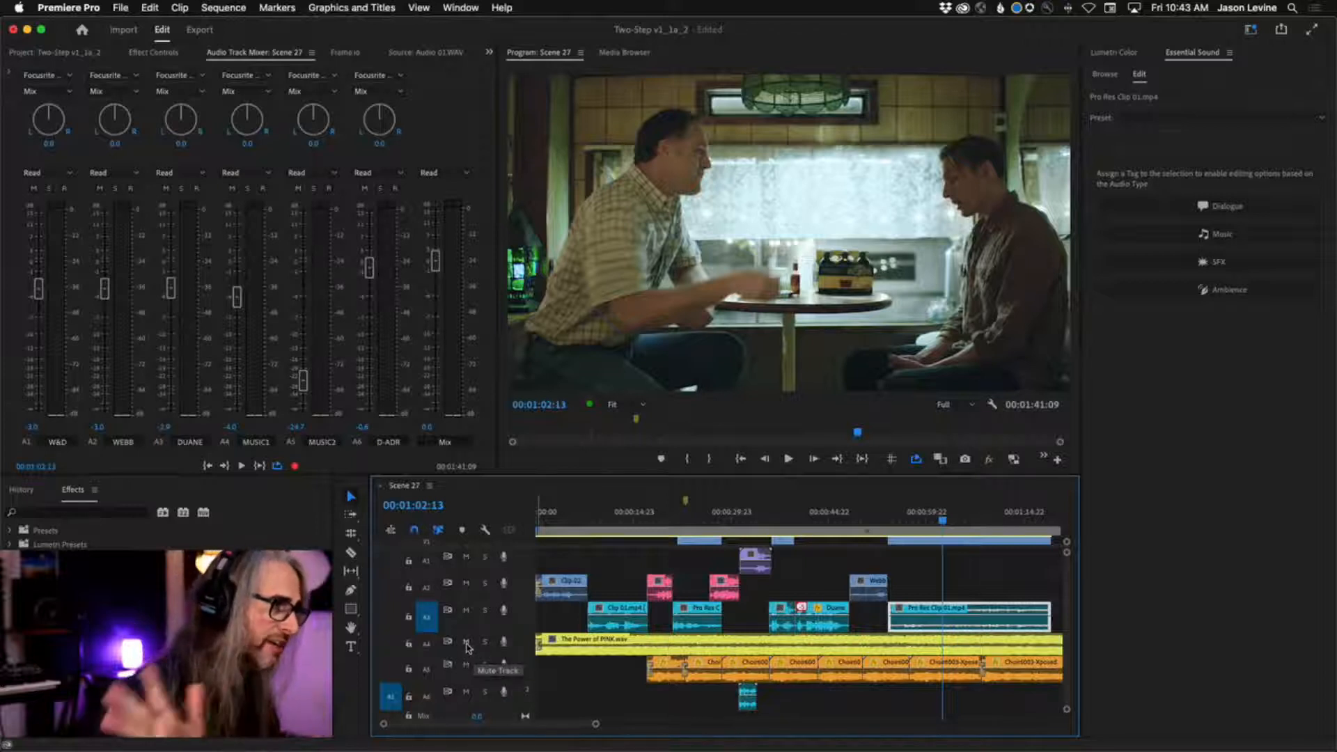
Mute the two music tracks, MUSIC1 and MUSIC2, and play the sequence from its start.
click(466, 642)
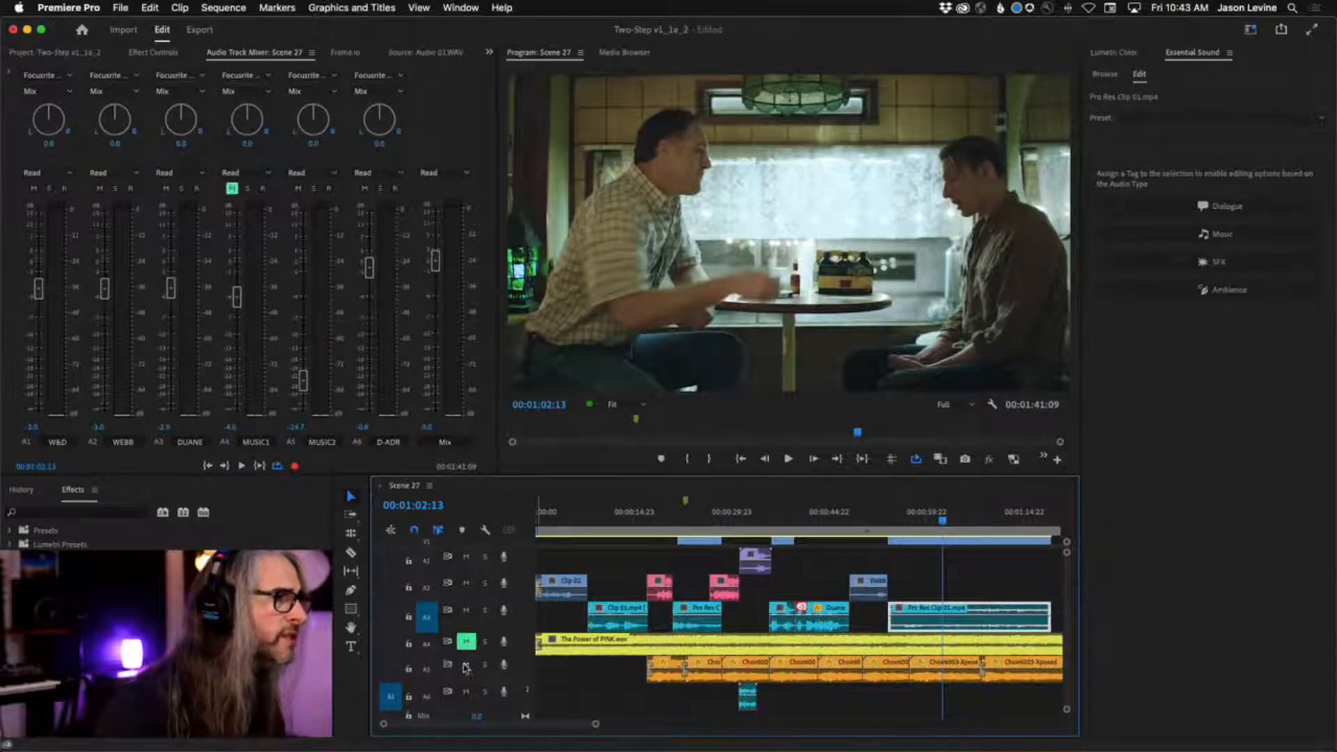
click(466, 664)
key(Home)
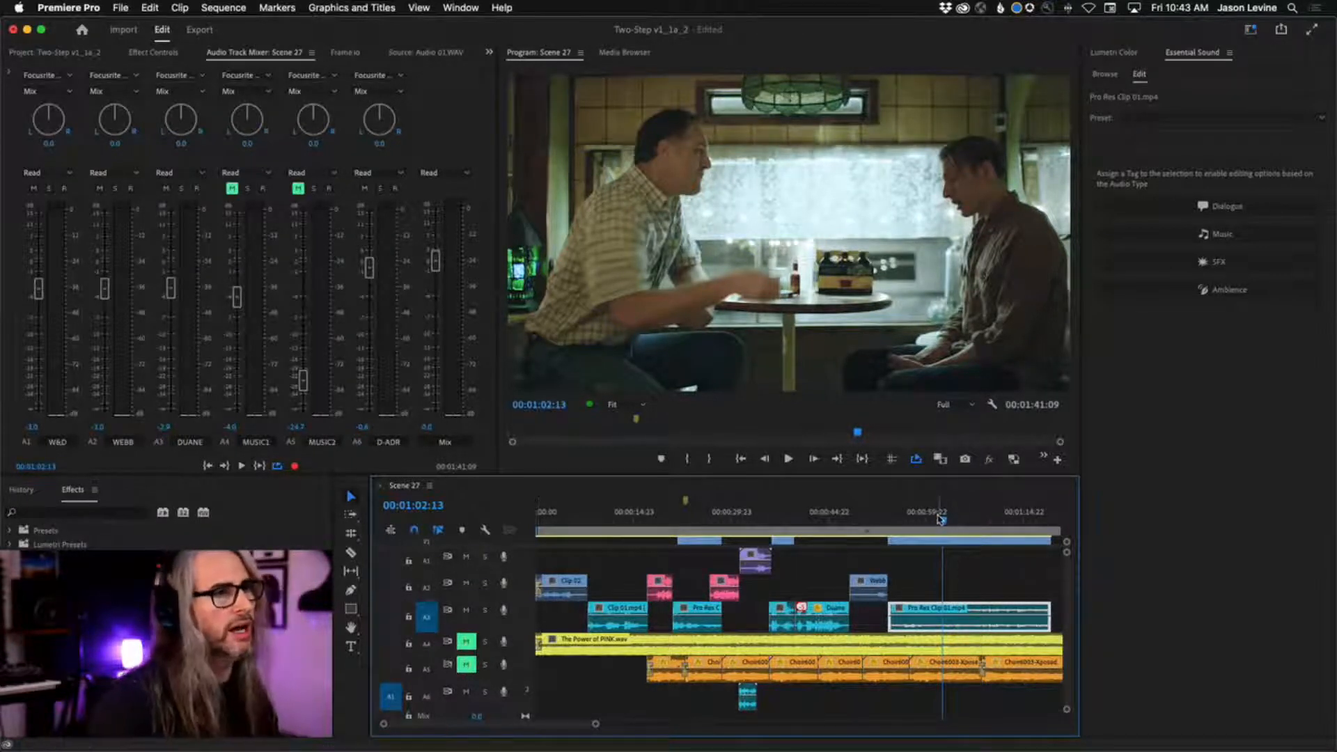
key(space)
key(space)
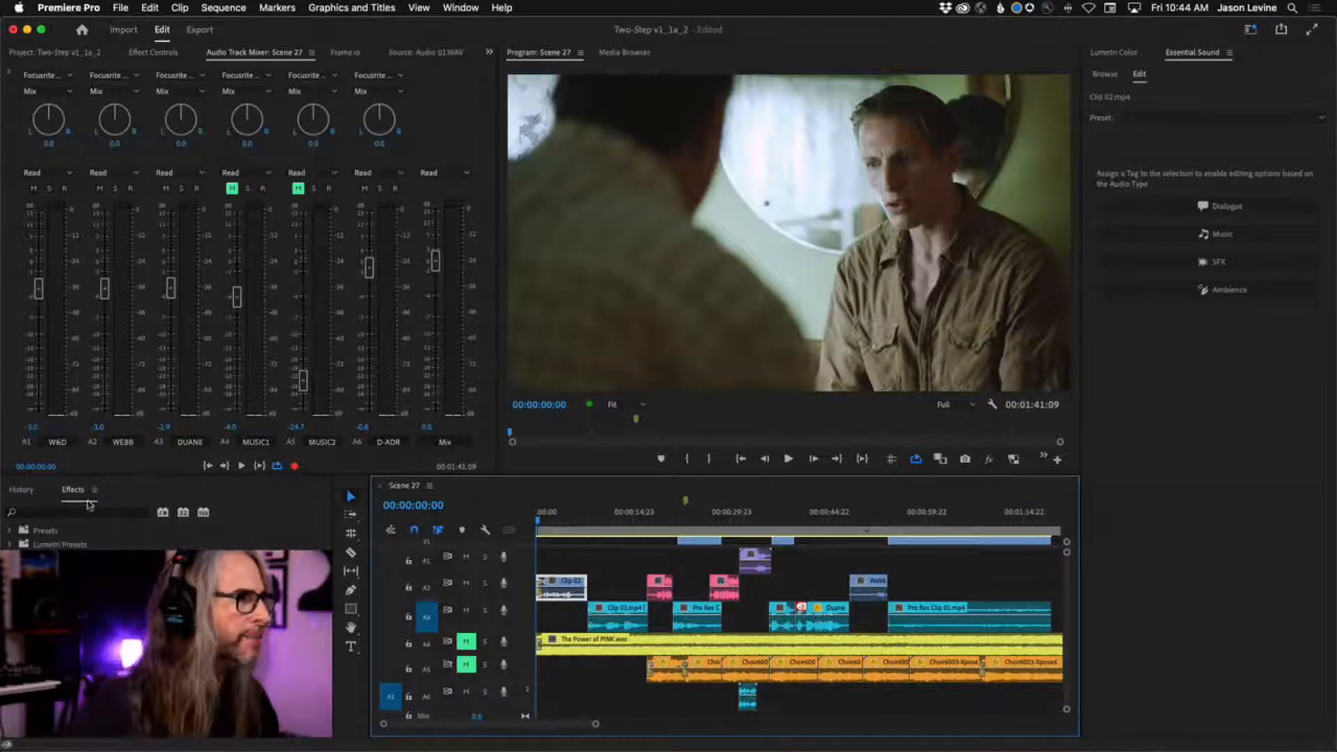
Change the label color of the two blue clips on audio track A2 to Rose and save the project.
right_click(578, 594)
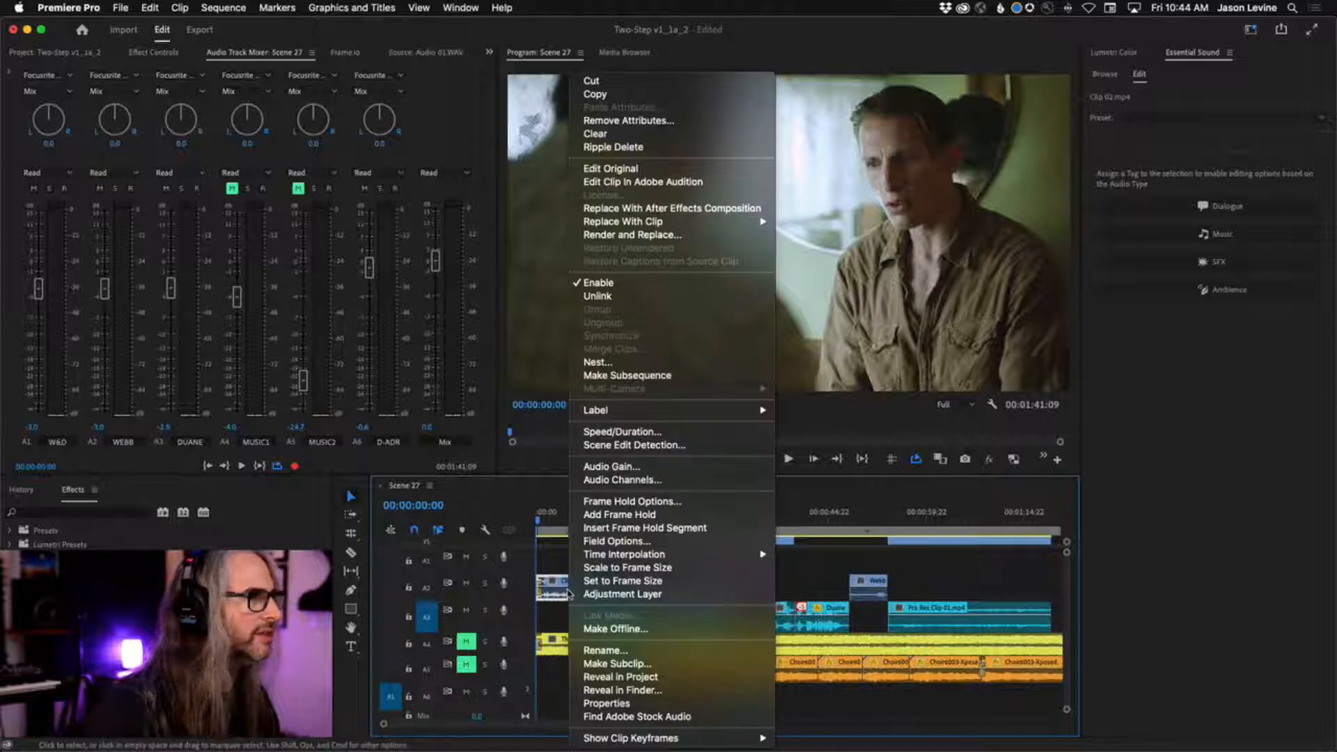
mouse_move(622, 411)
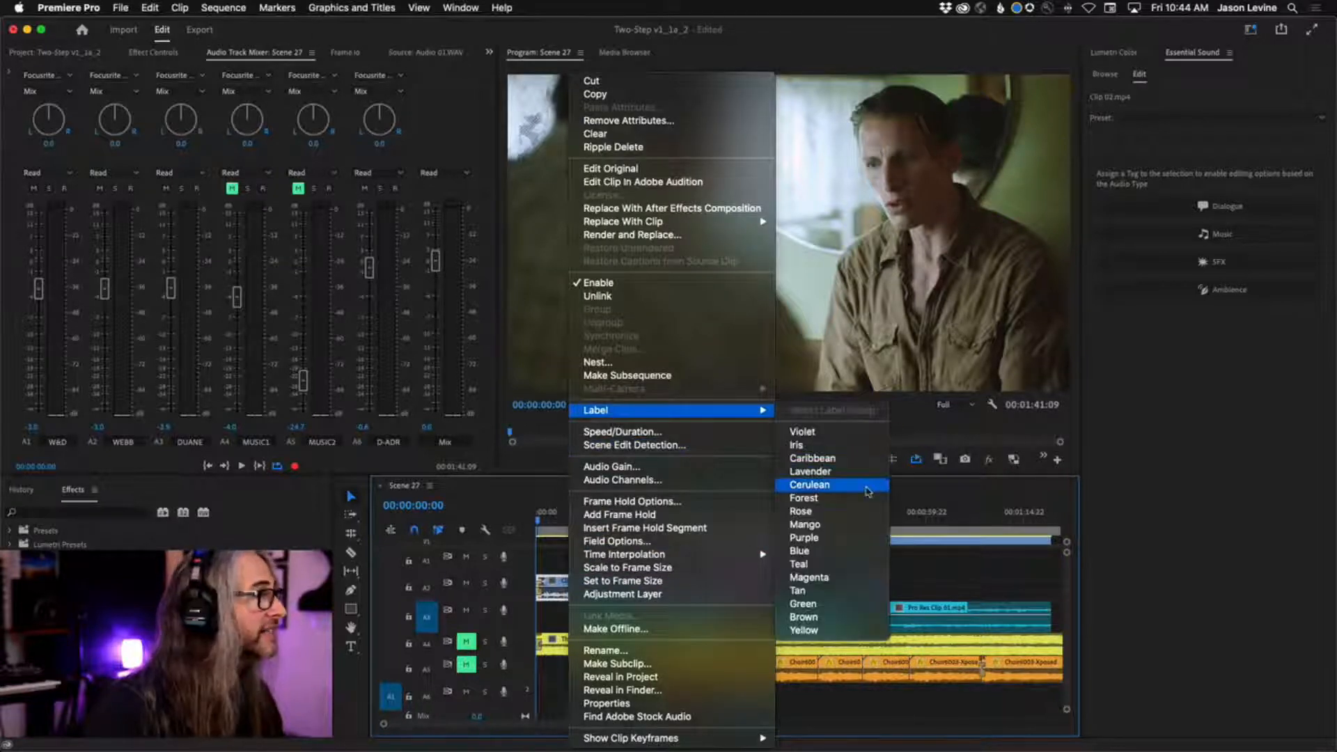
click(855, 511)
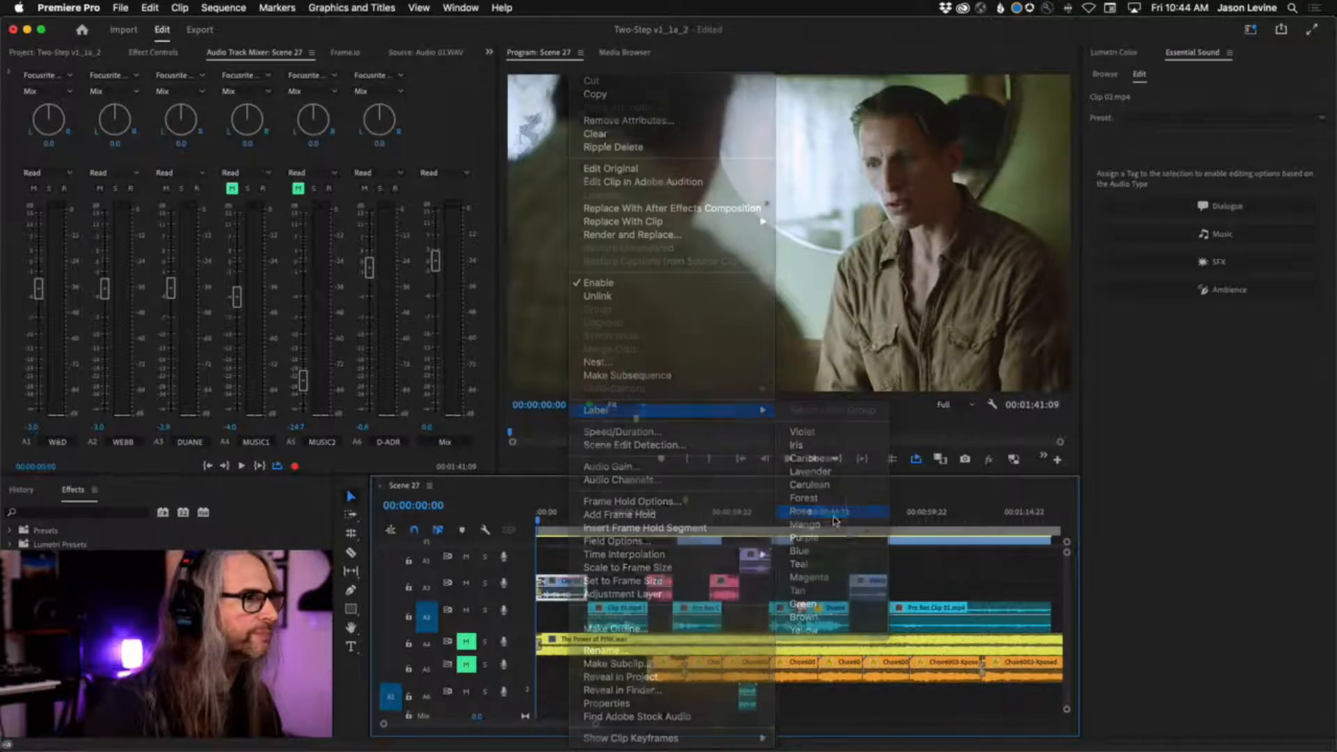
right_click(876, 594)
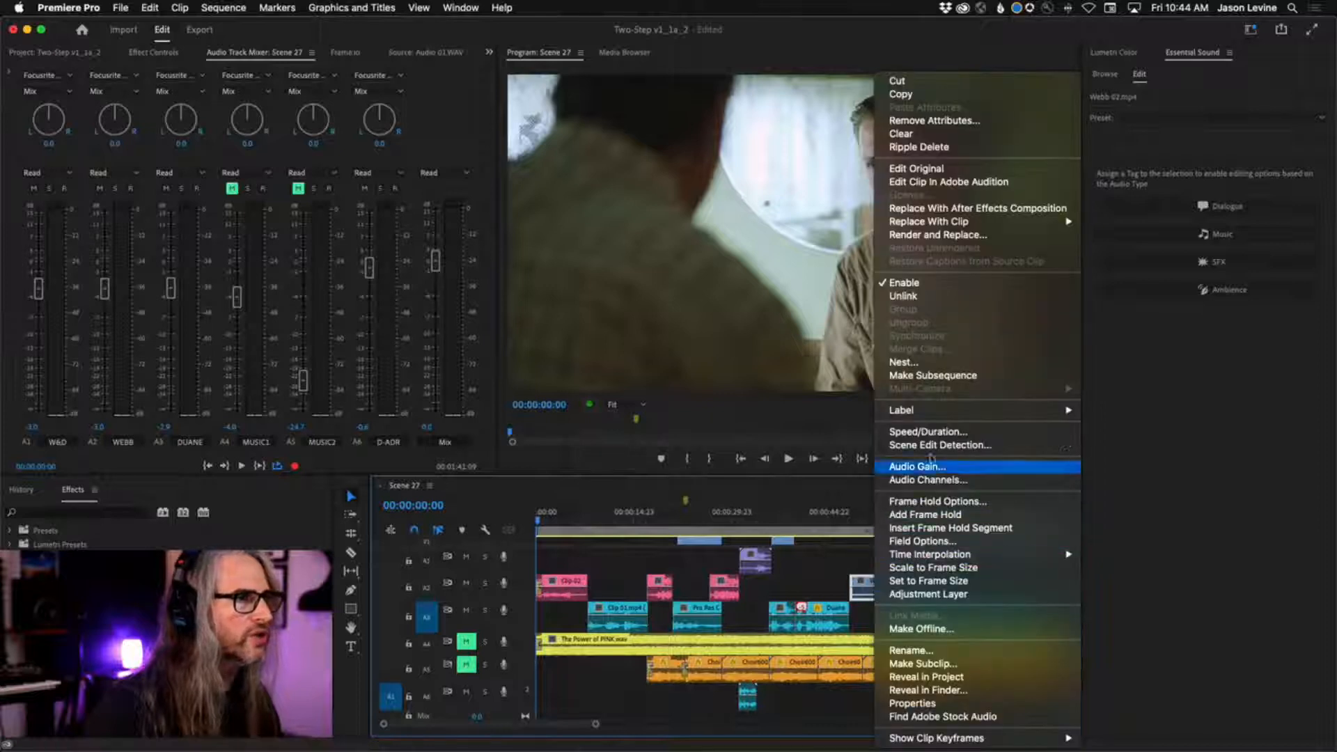
mouse_move(944, 414)
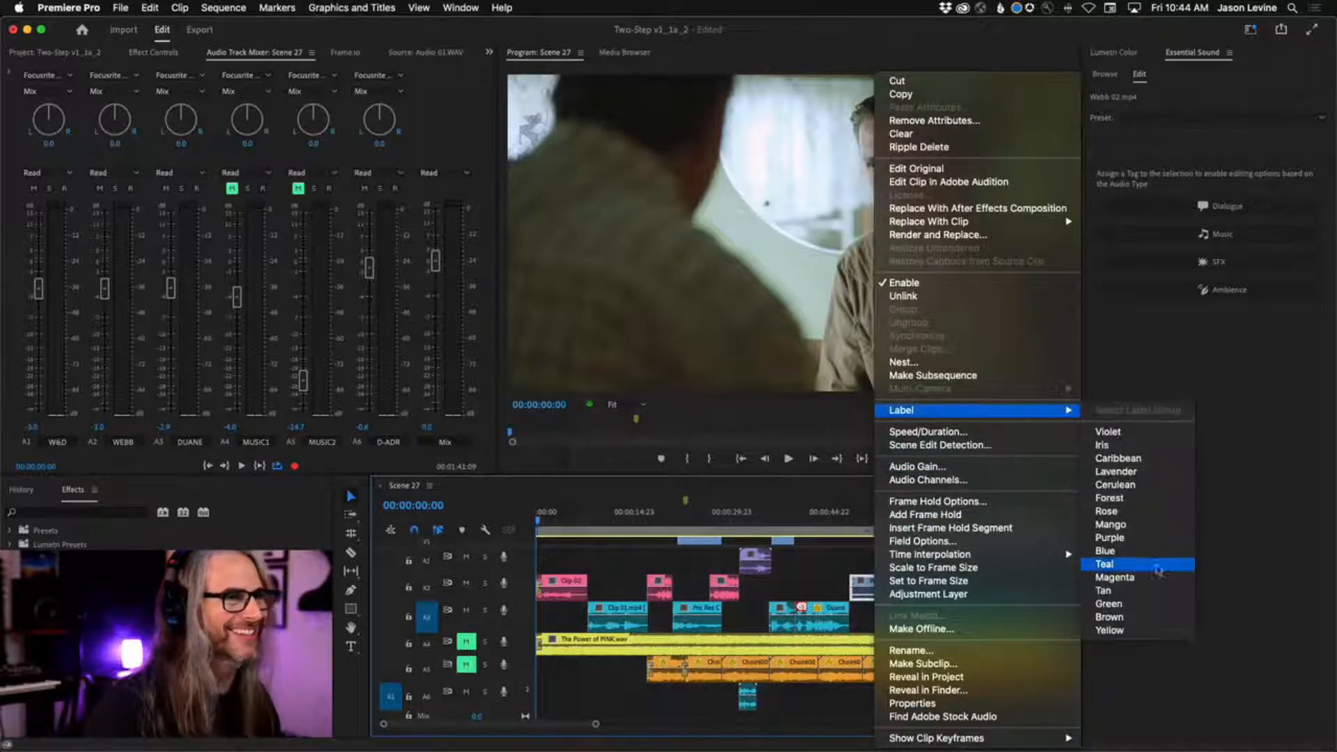
click(1149, 511)
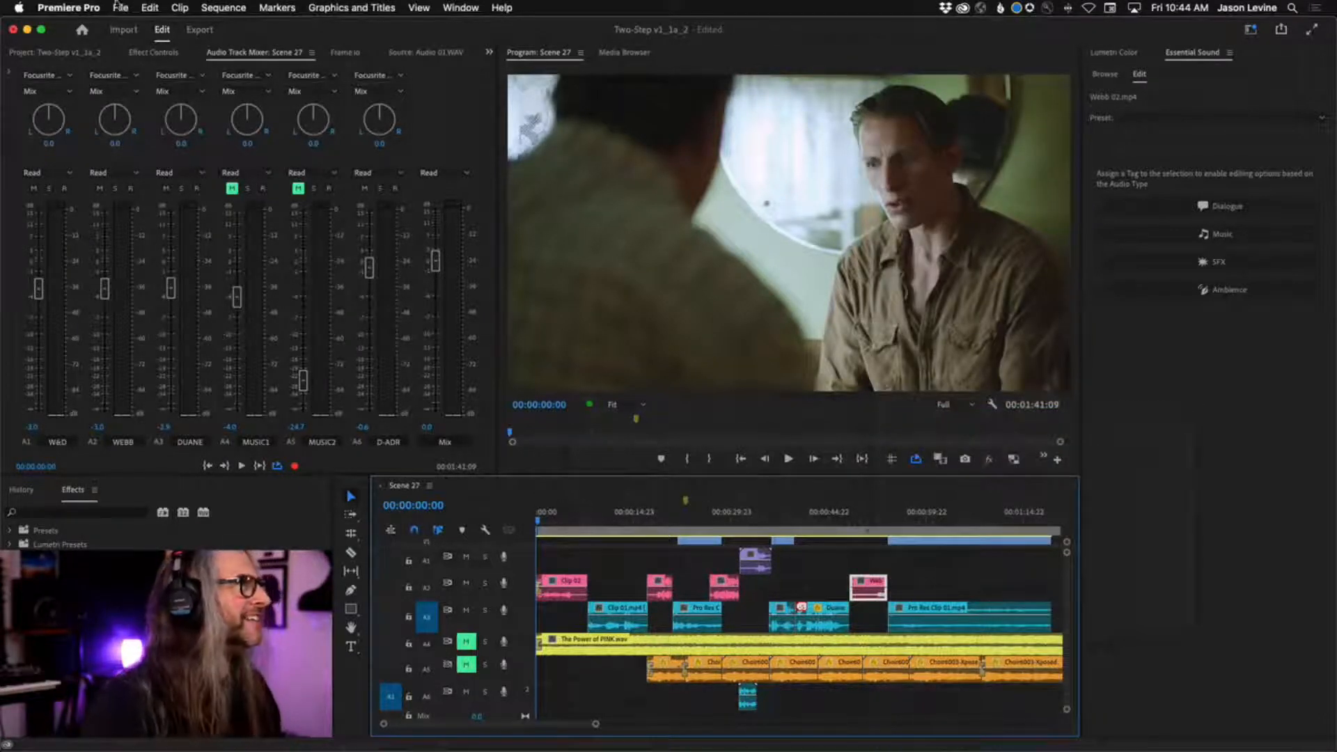
click(121, 8)
click(167, 178)
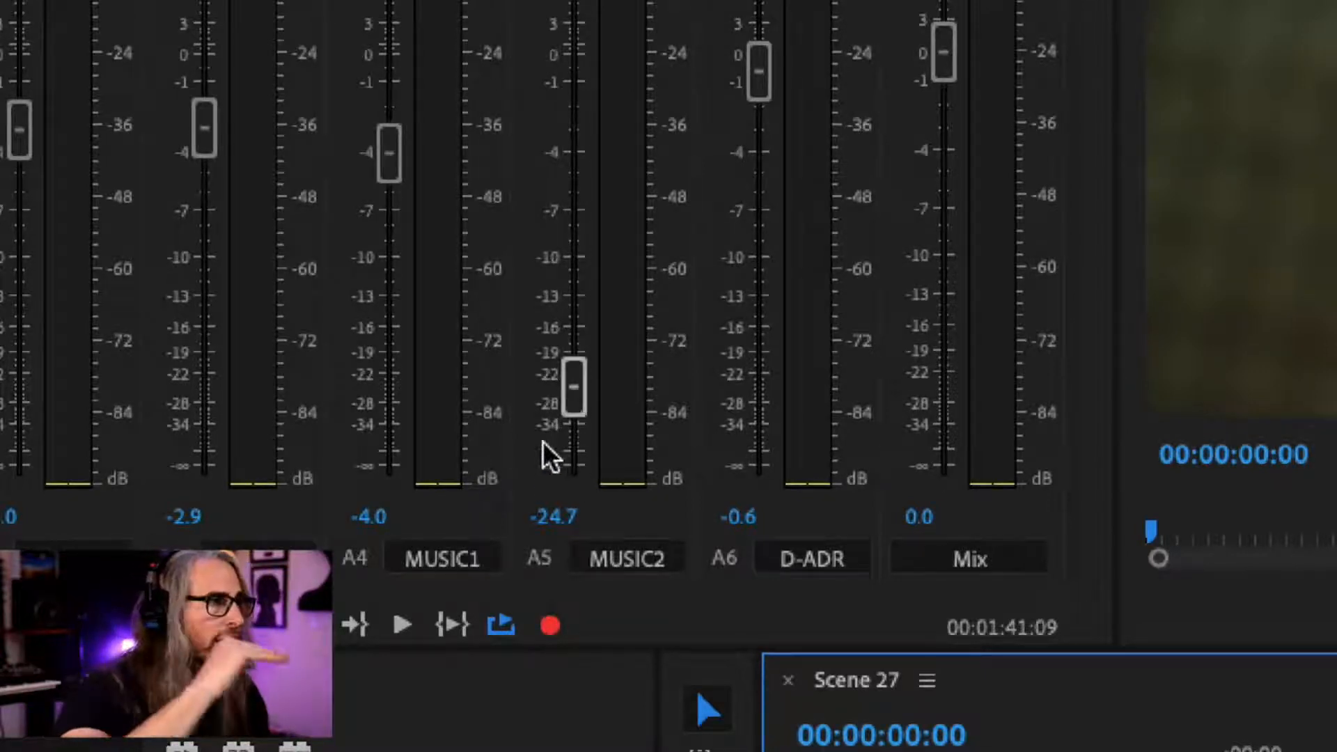
key(alt)
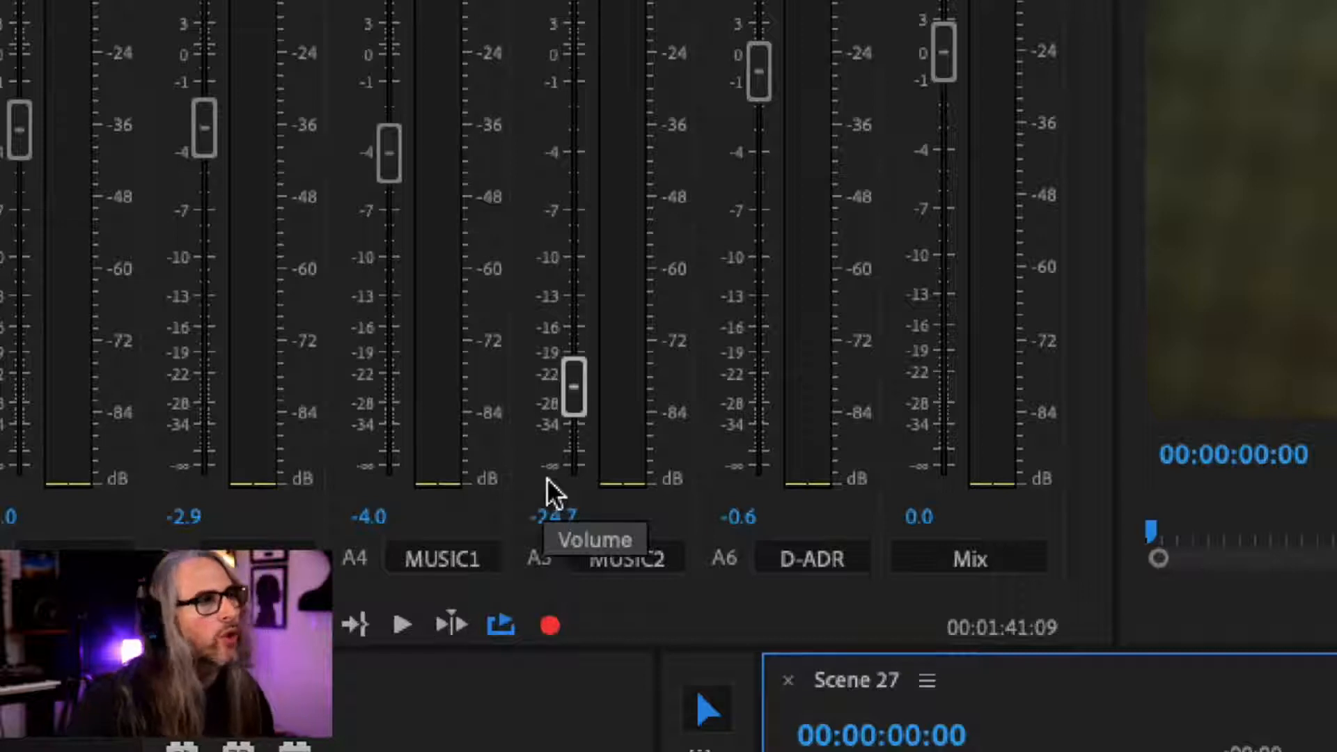
key(alt)
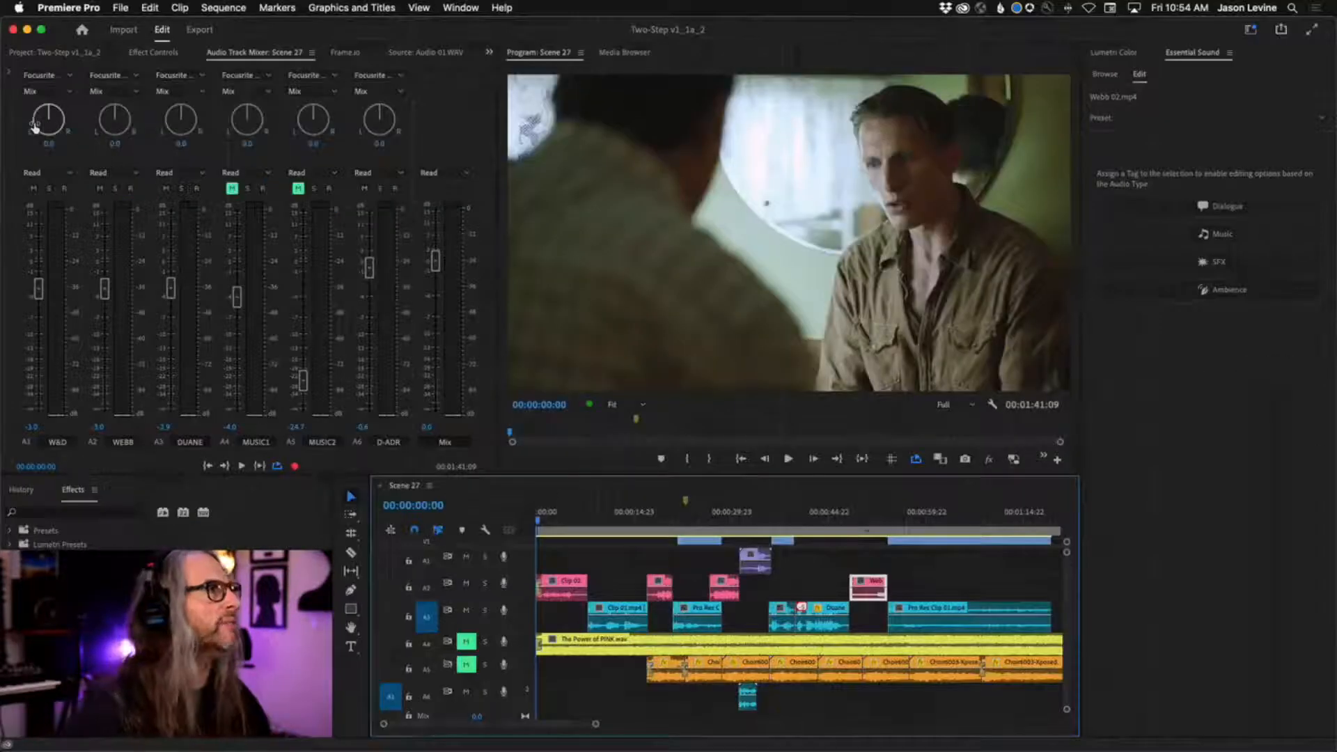
Examine the output assignment and hardware input choices of the W&D track in the Audio Track Mixer.
click(68, 91)
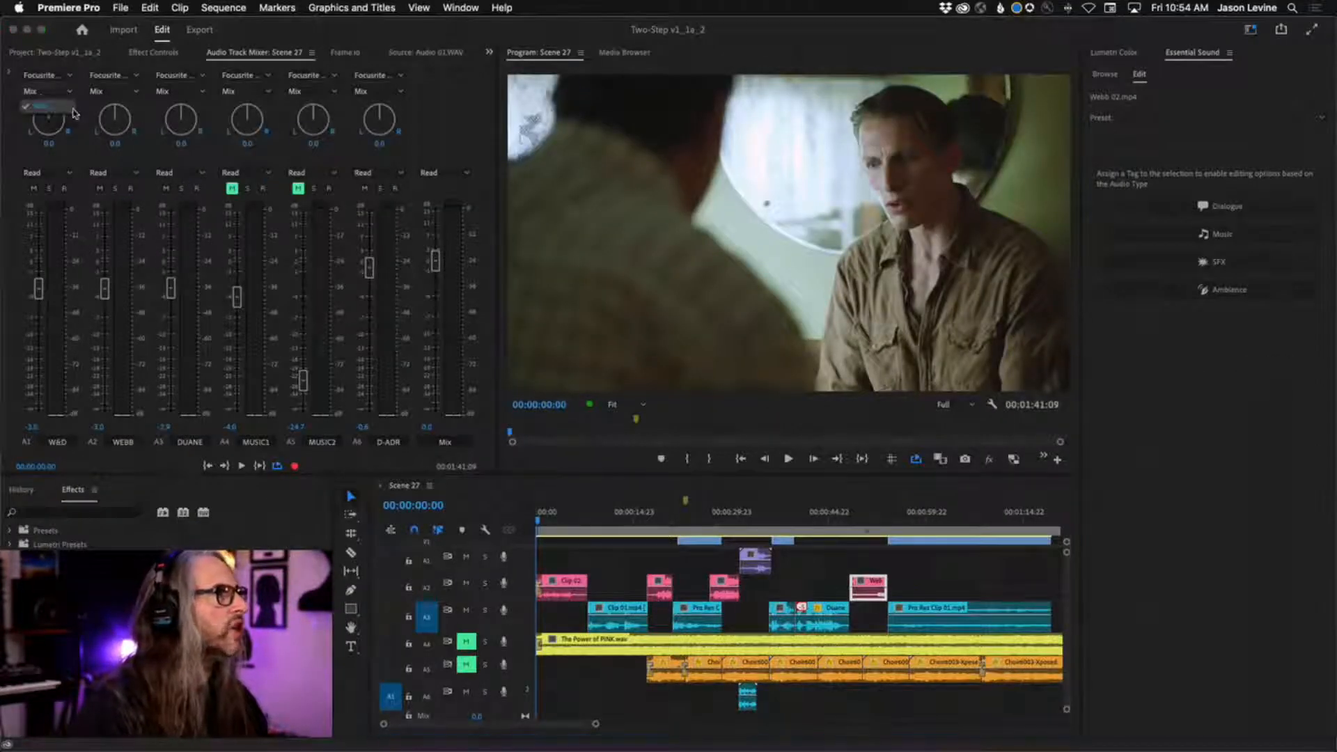
click(72, 108)
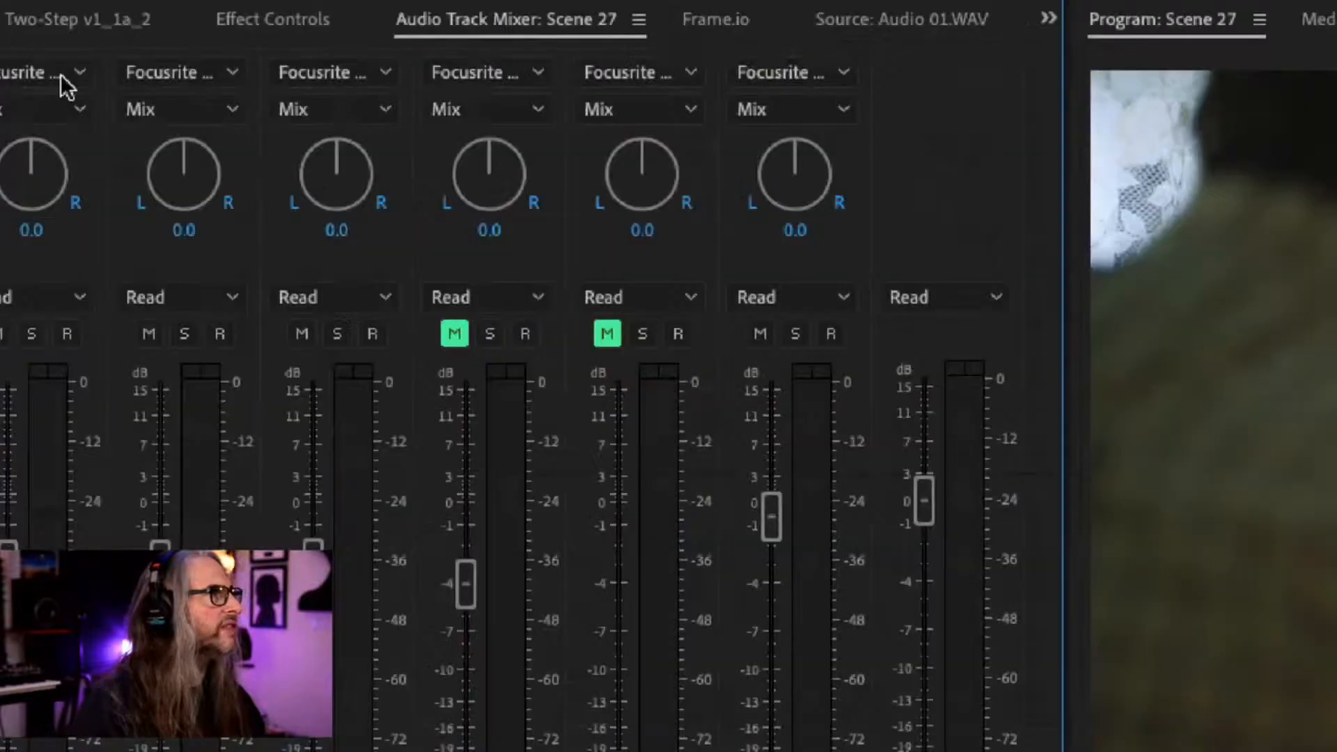
click(61, 76)
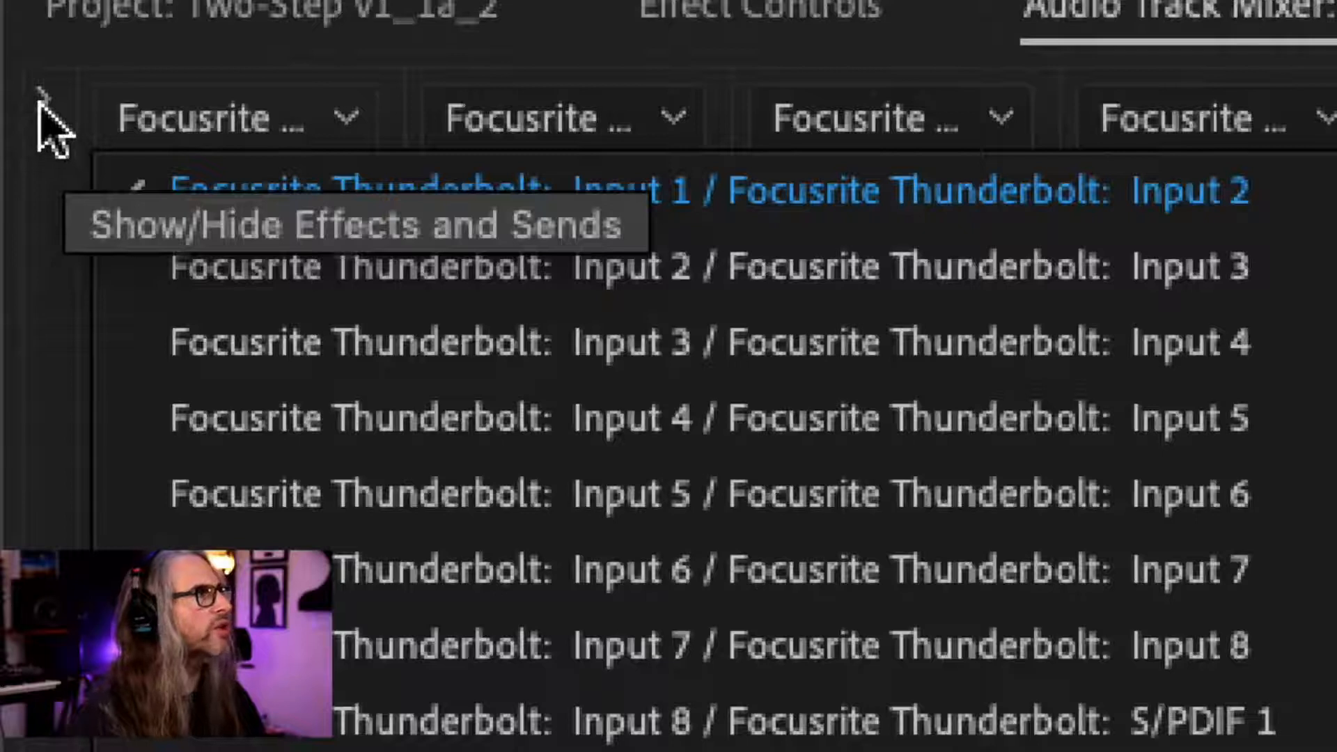
Show the mixer's effects and sends area and browse the effect categories available for the W&D track, from delay to pitch.
click(41, 103)
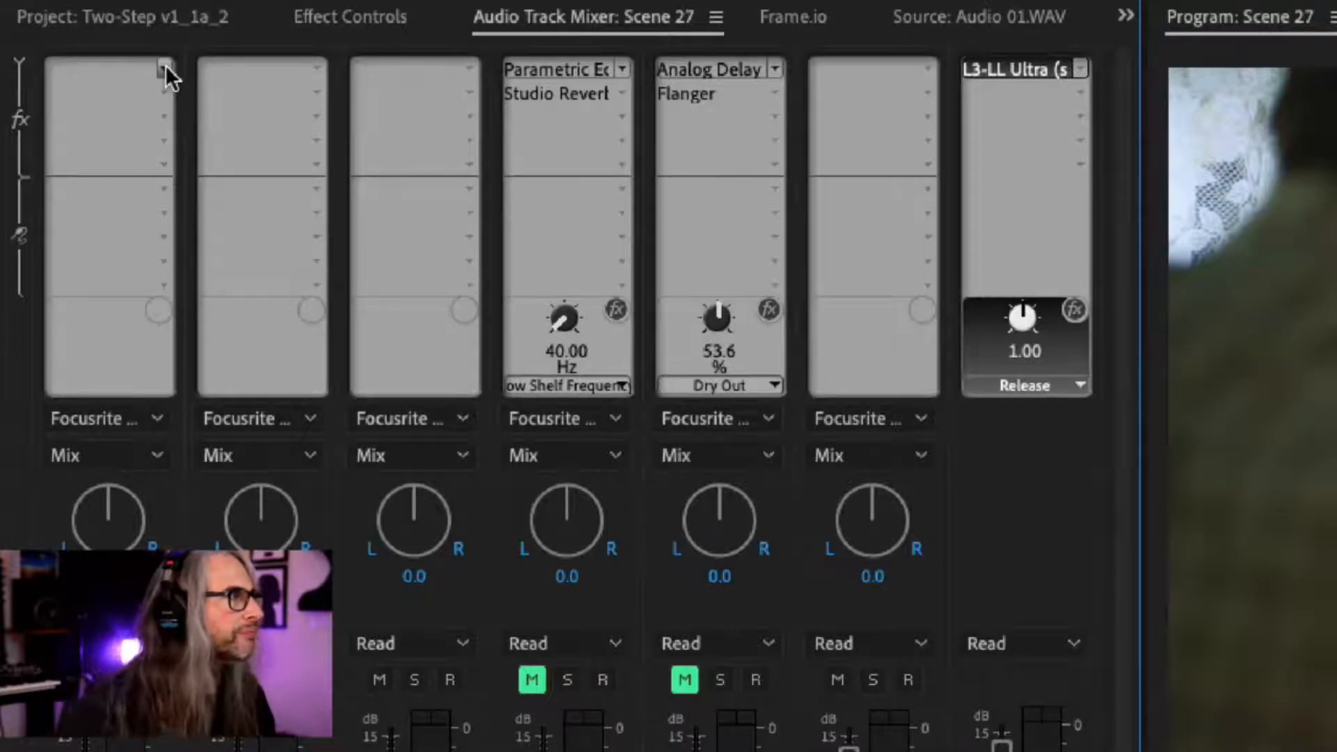
click(165, 65)
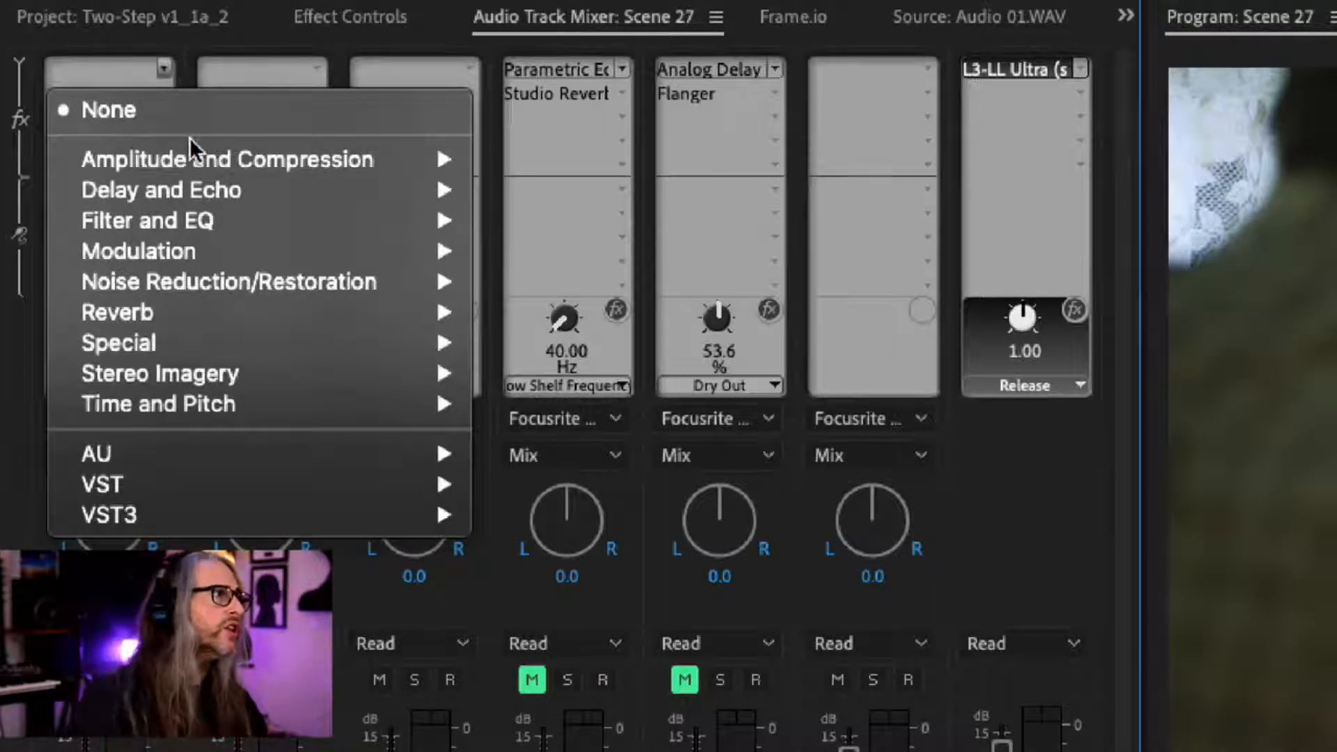
mouse_move(200, 149)
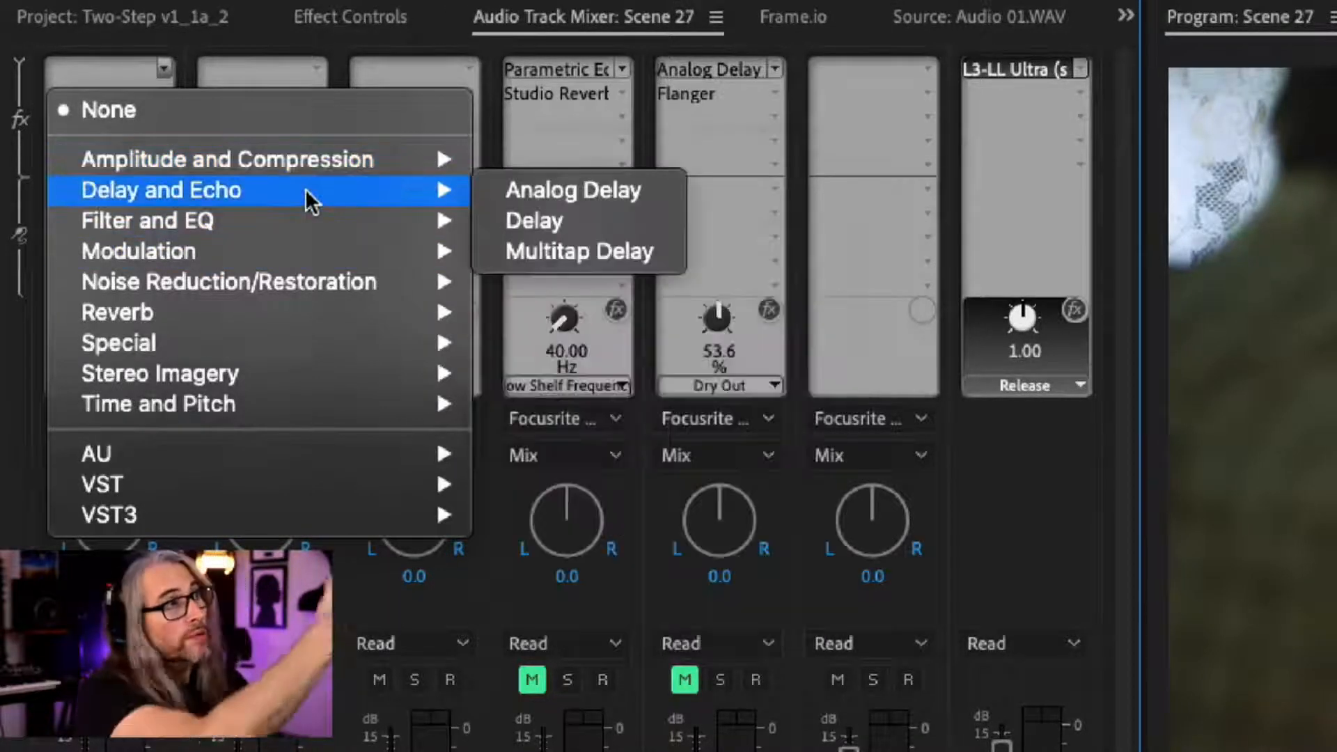
mouse_move(334, 216)
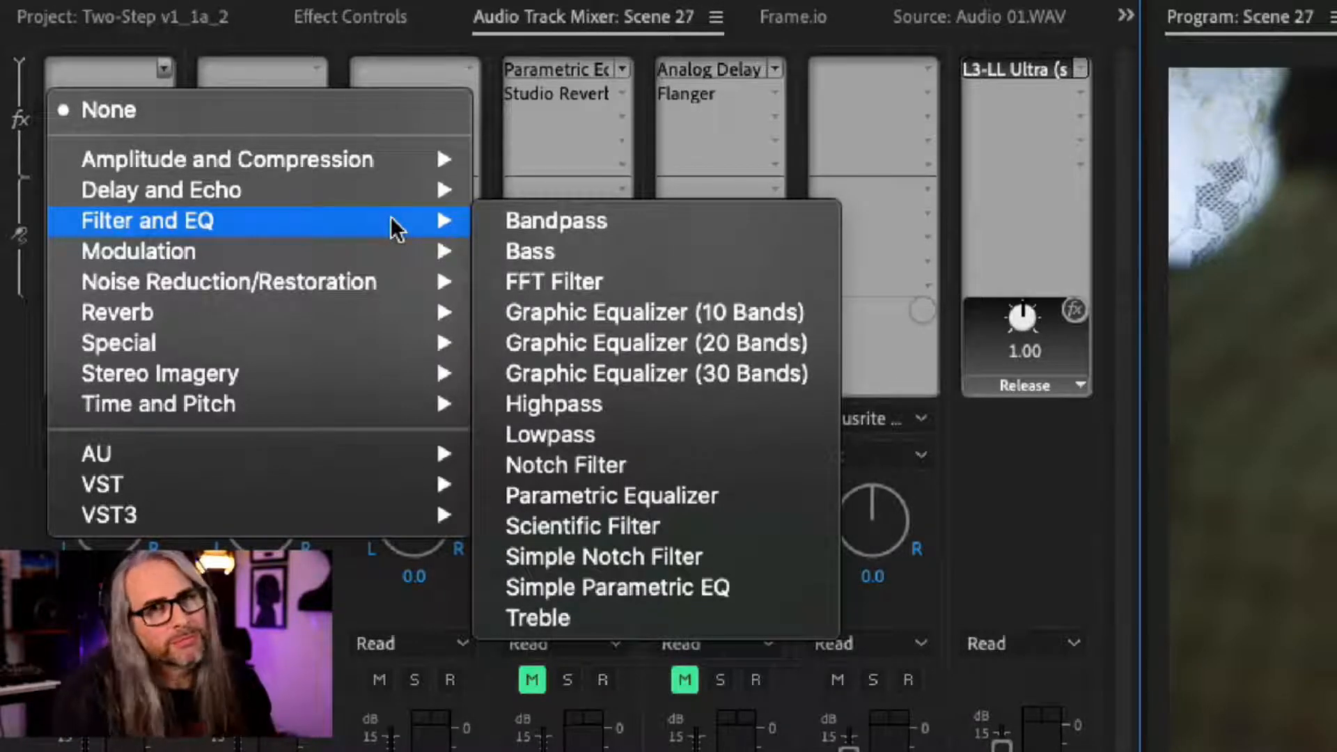
mouse_move(391, 241)
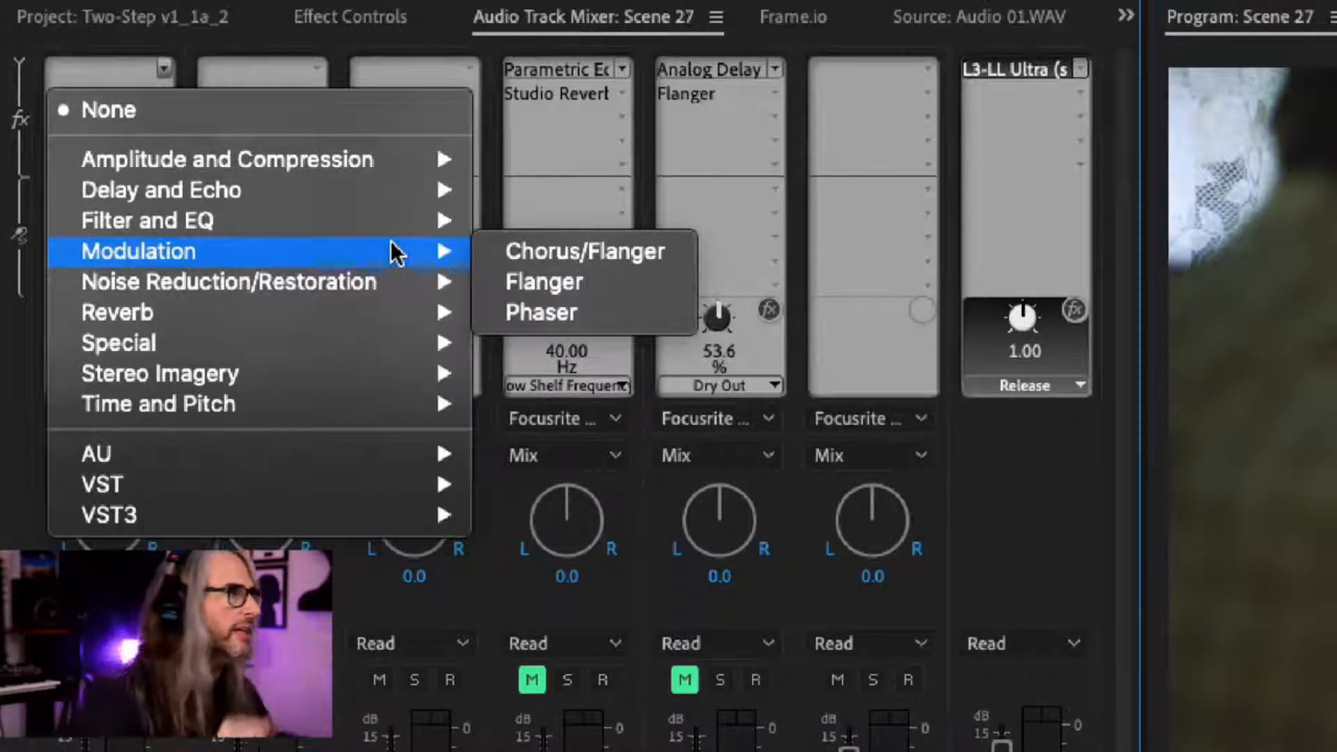
mouse_move(398, 289)
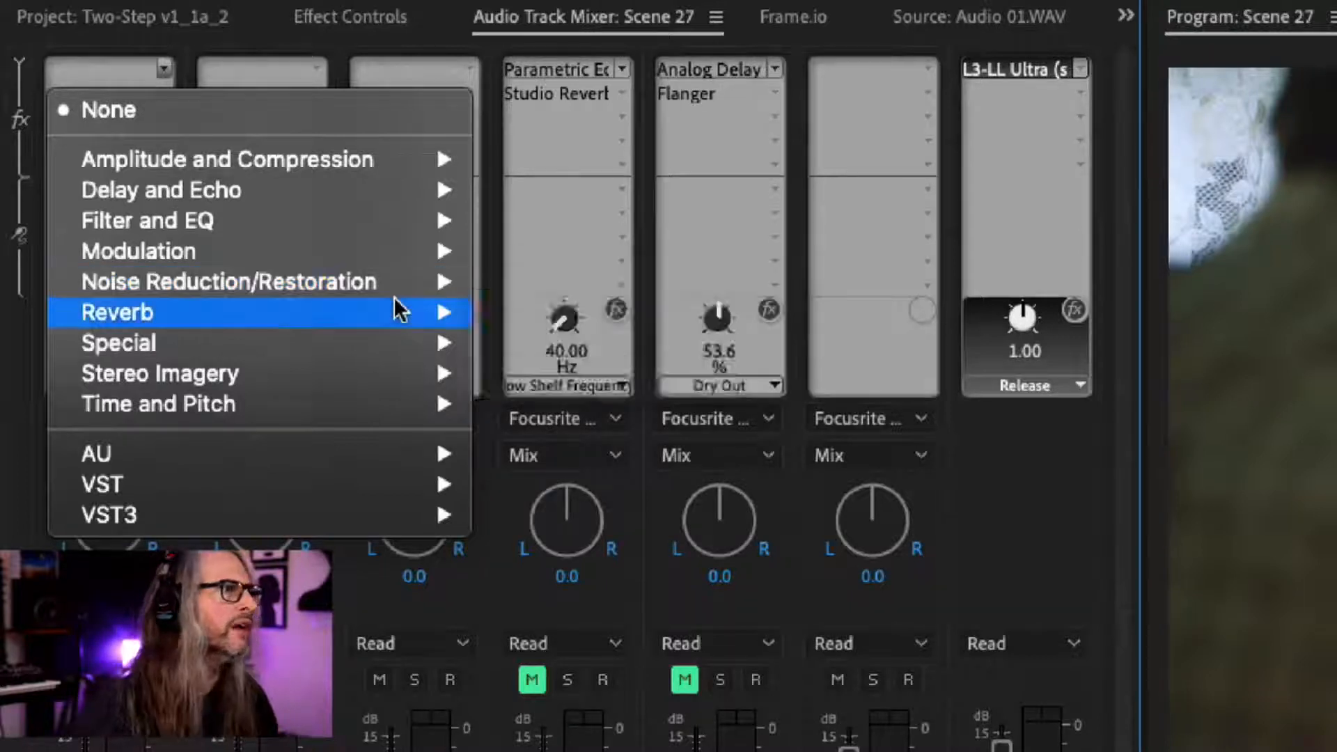
mouse_move(395, 312)
mouse_move(399, 344)
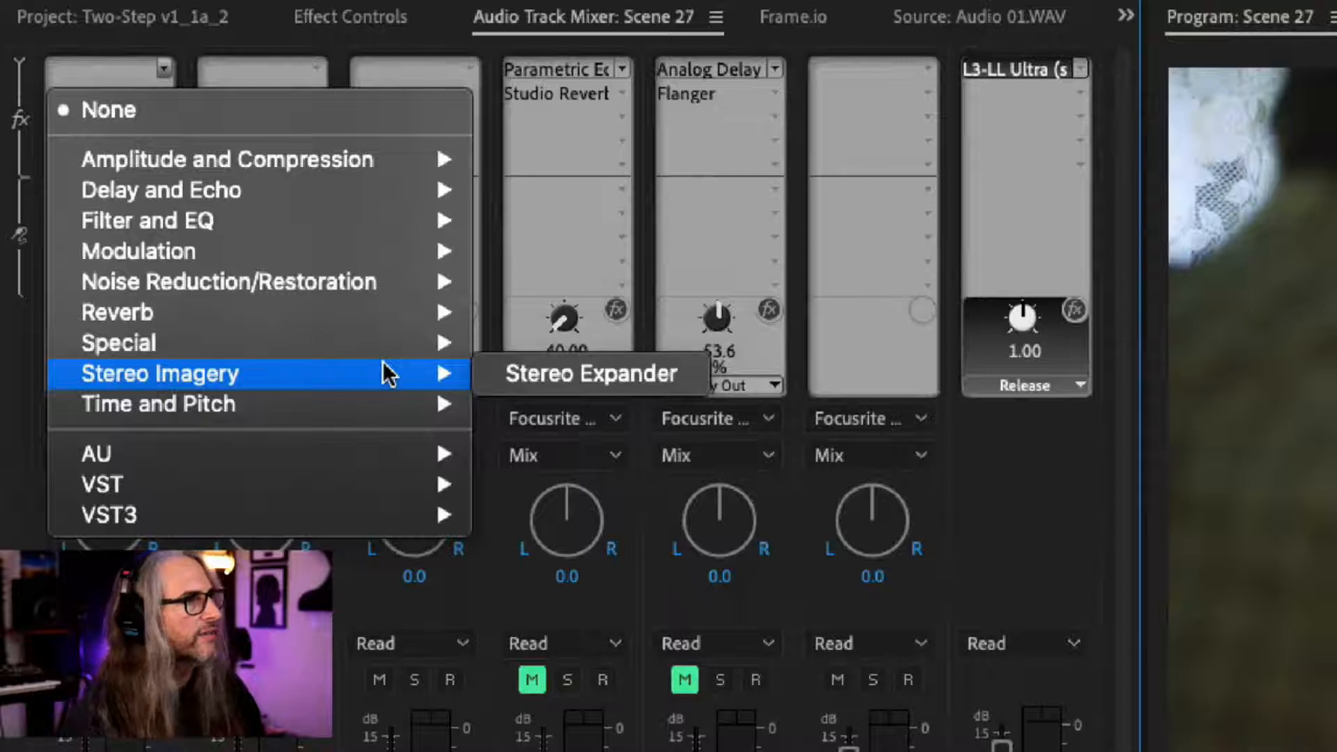
mouse_move(387, 406)
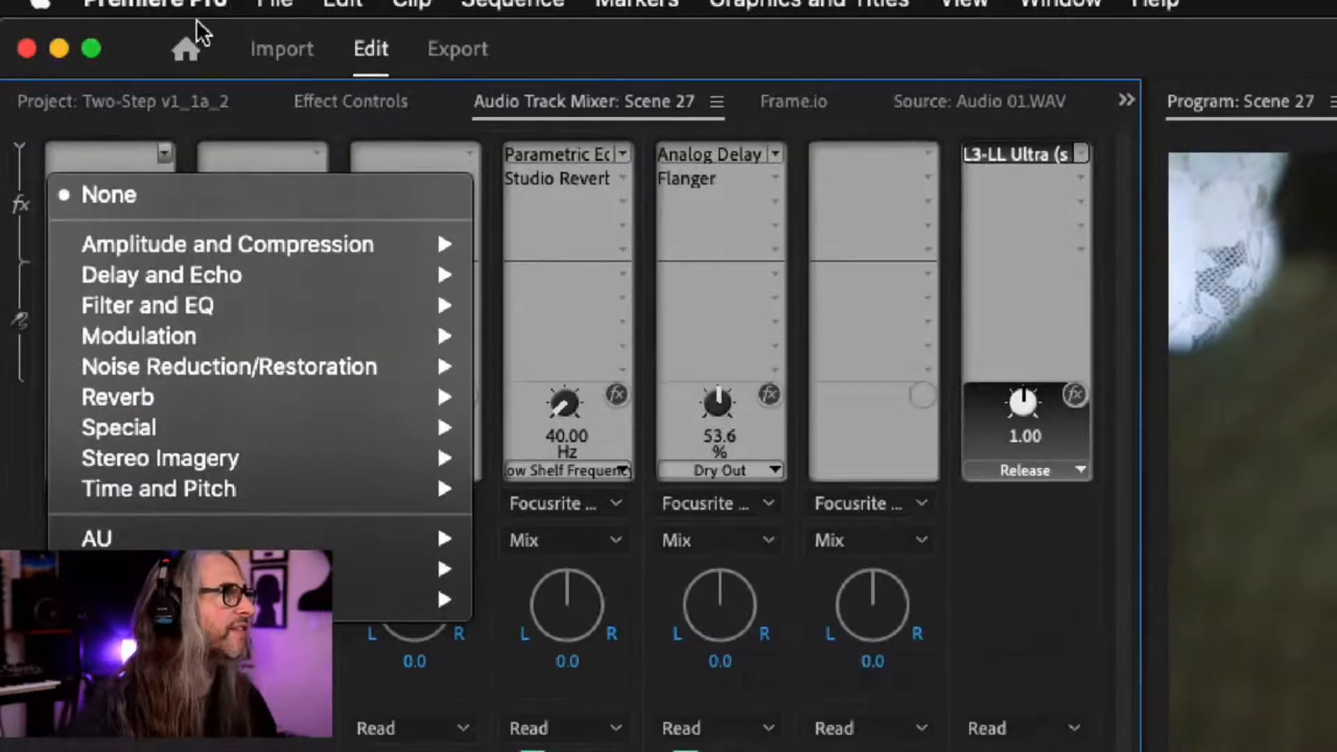
click(196, 19)
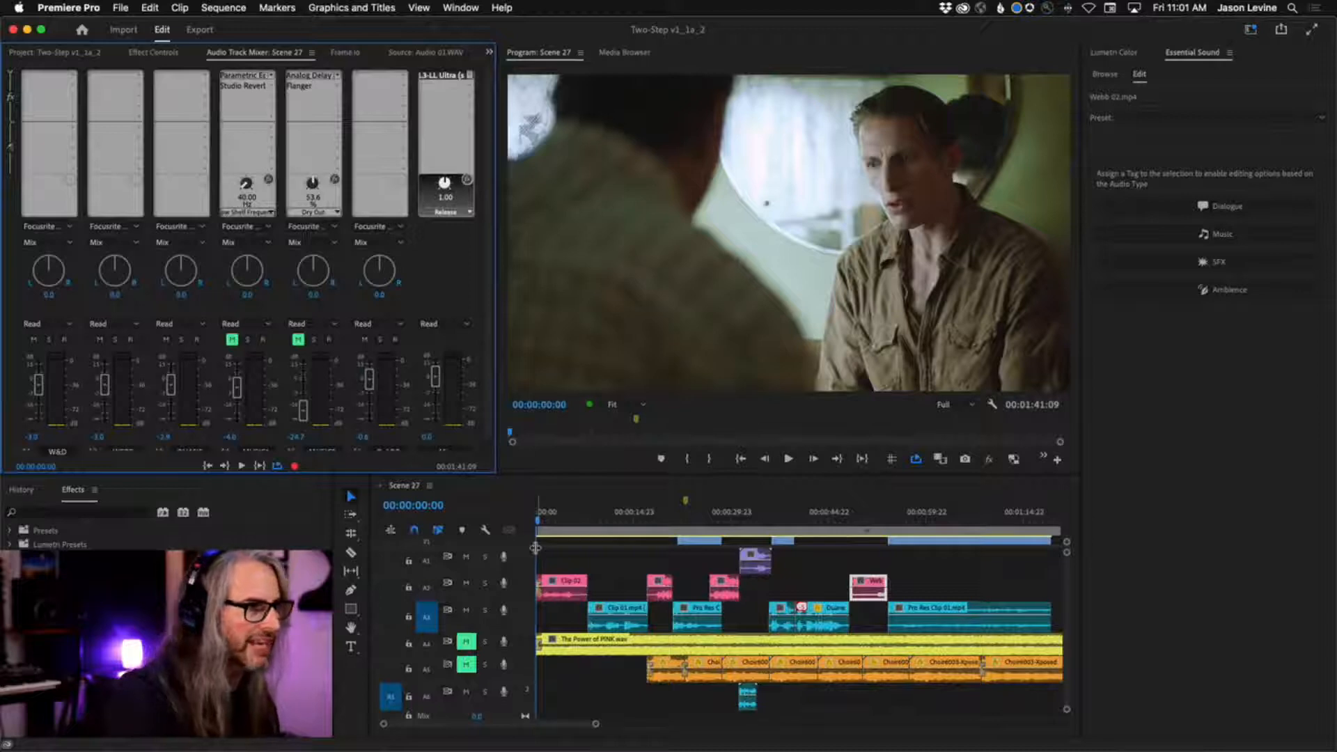
Play back the dialogue from 00:00:16:14, and replay it from 00:00:30:01 just before the purple clip.
click(644, 515)
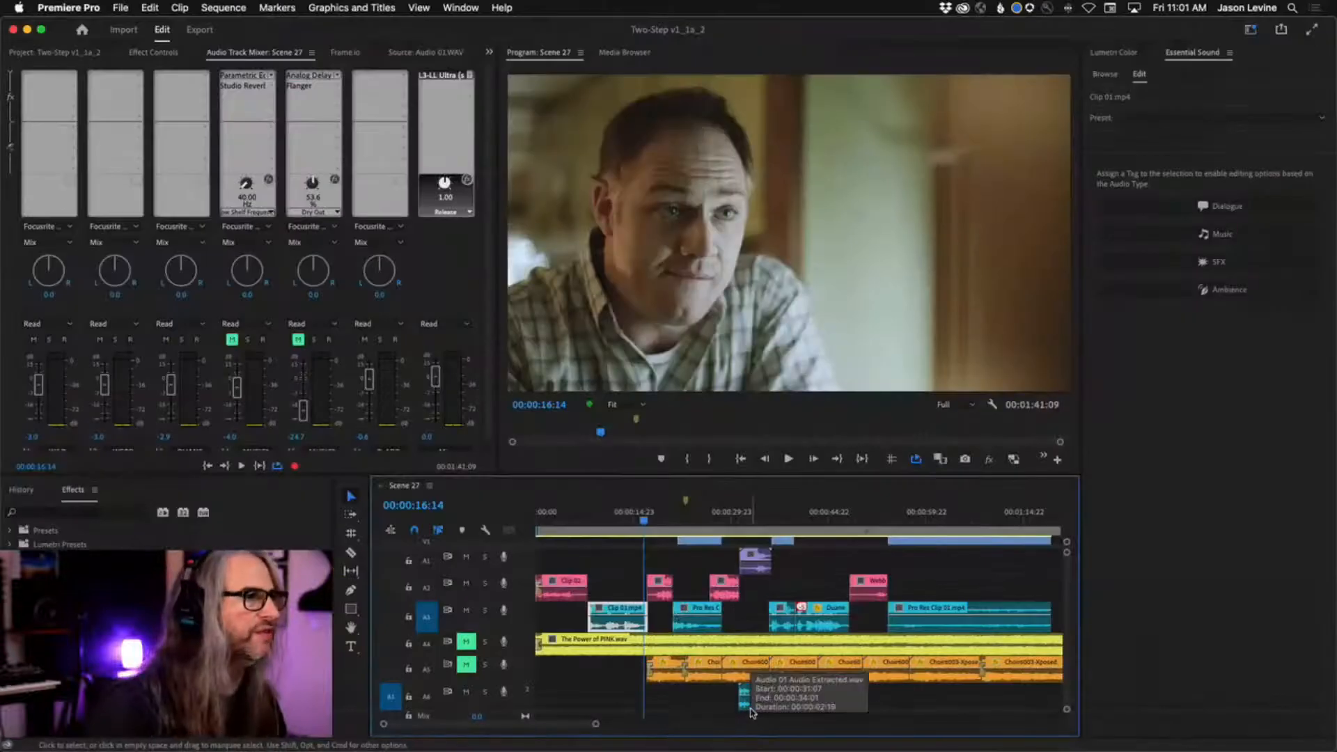
key(space)
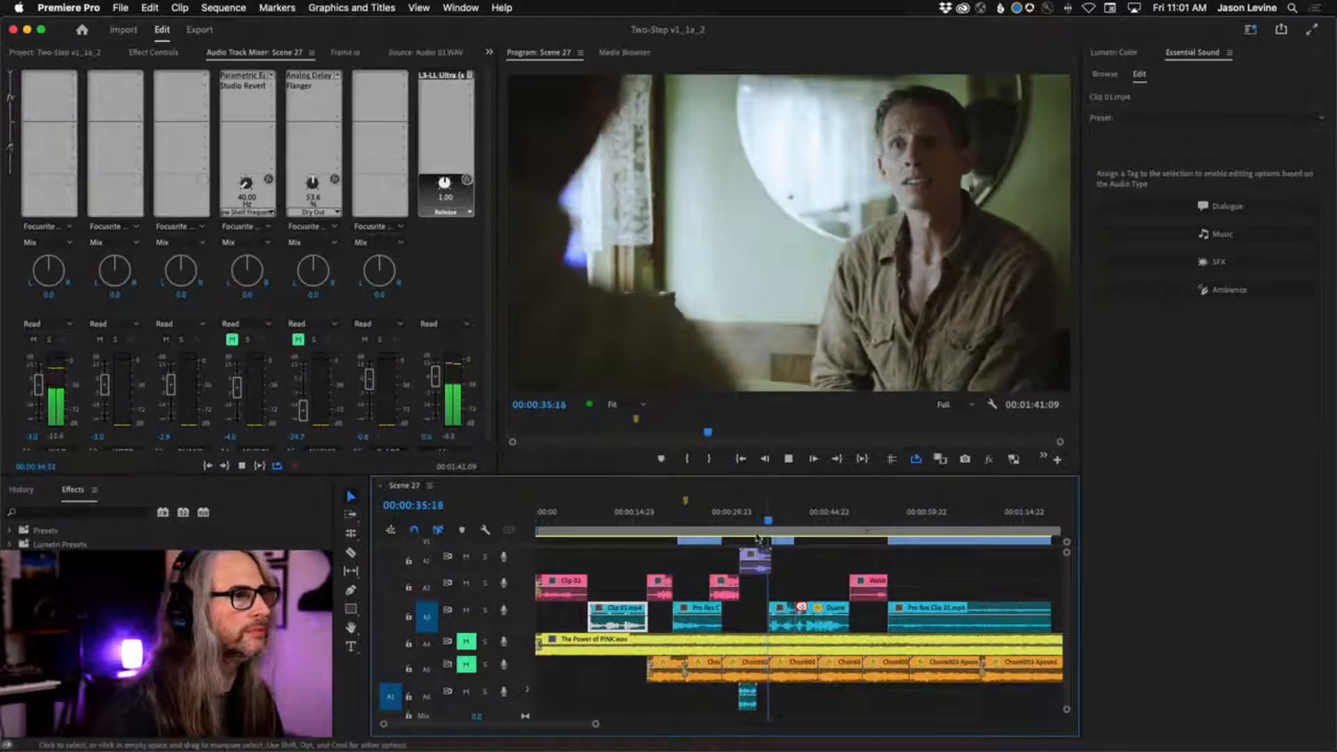
key(space)
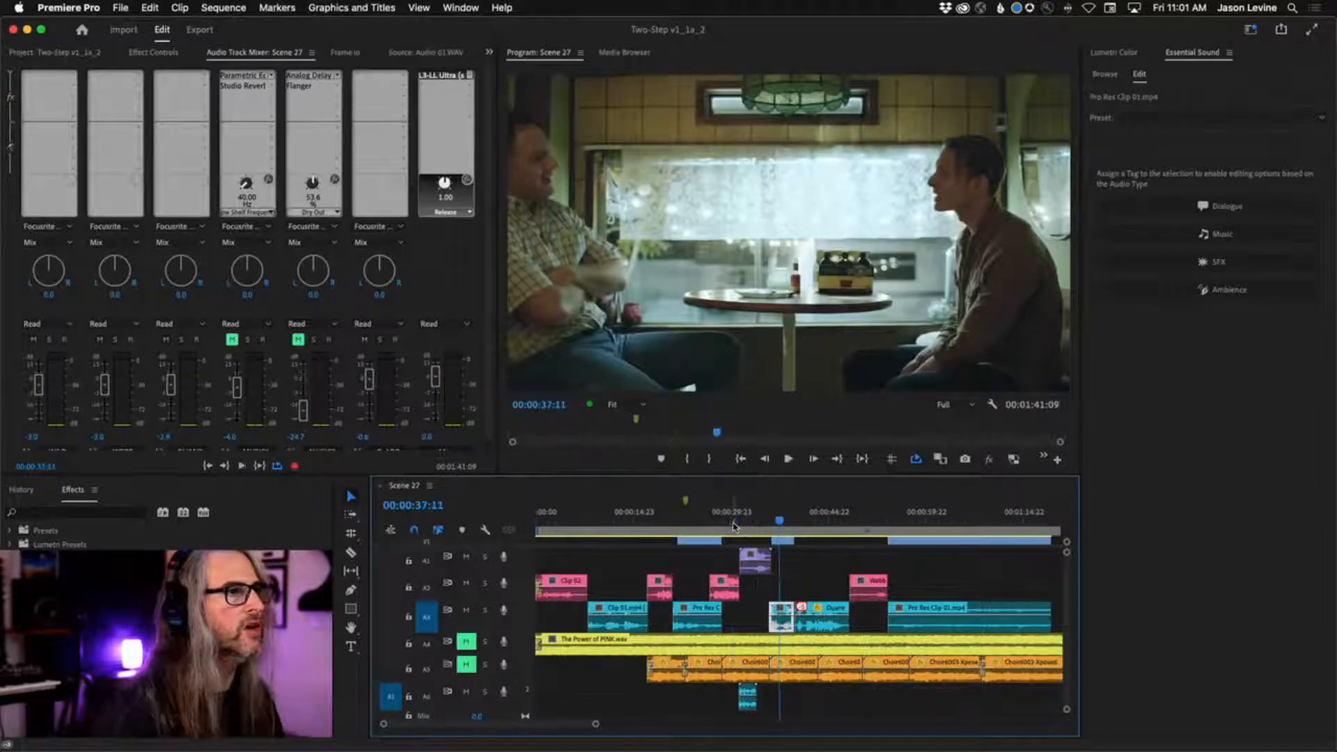
click(733, 528)
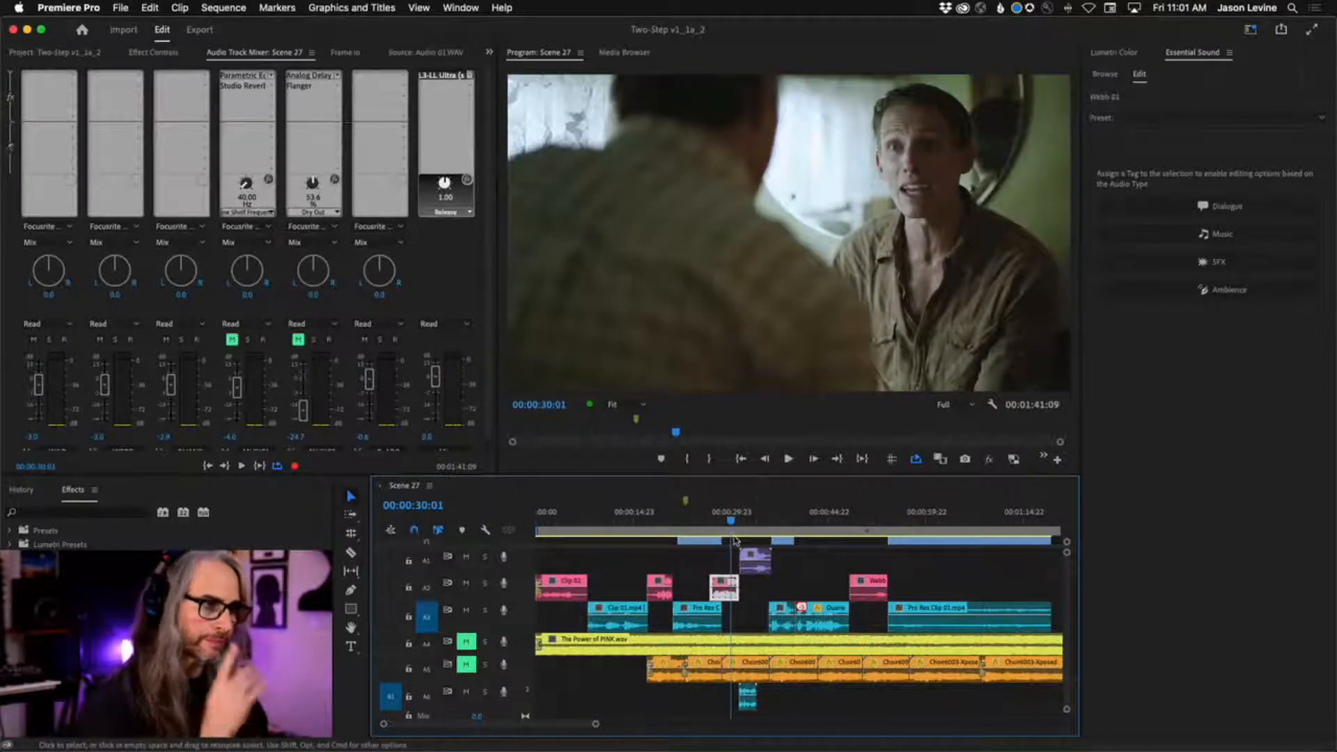
key(space)
key(space)
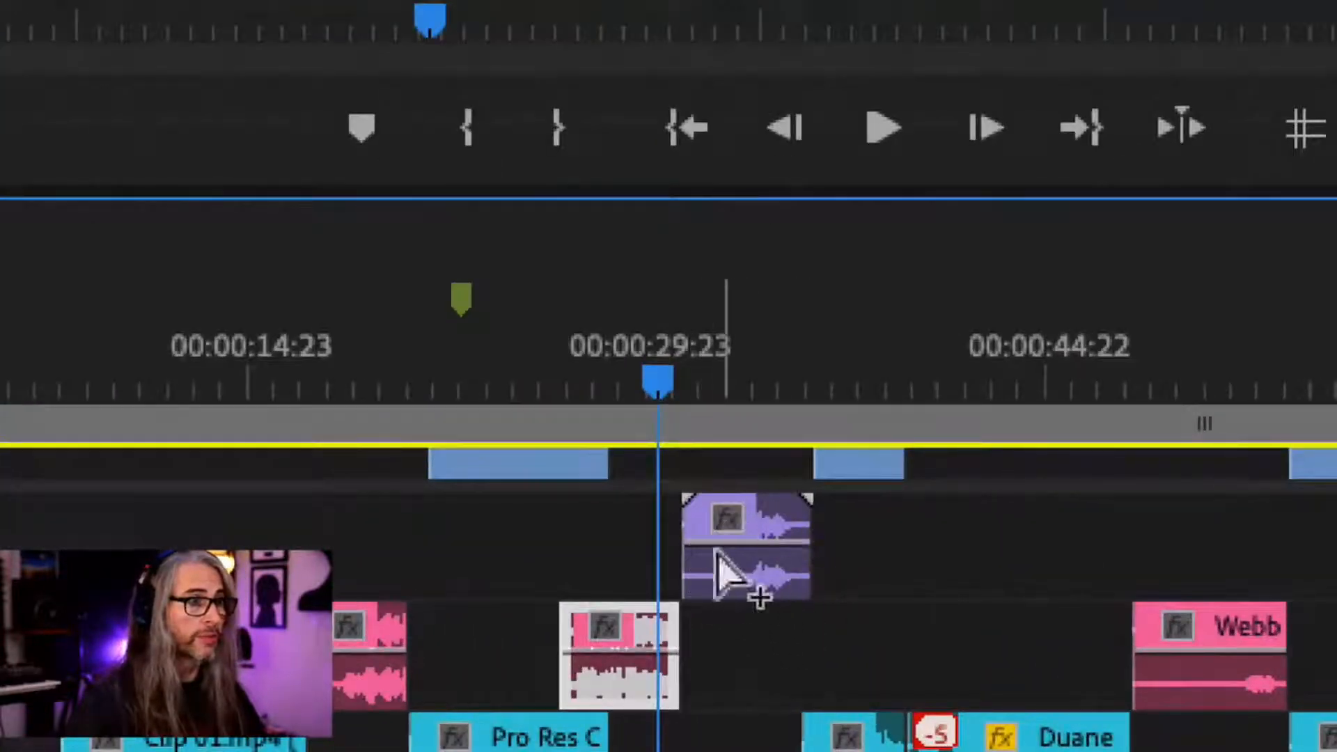
Play the section around the purple clip on audio track A1 and select that clip.
mouse_move(790, 536)
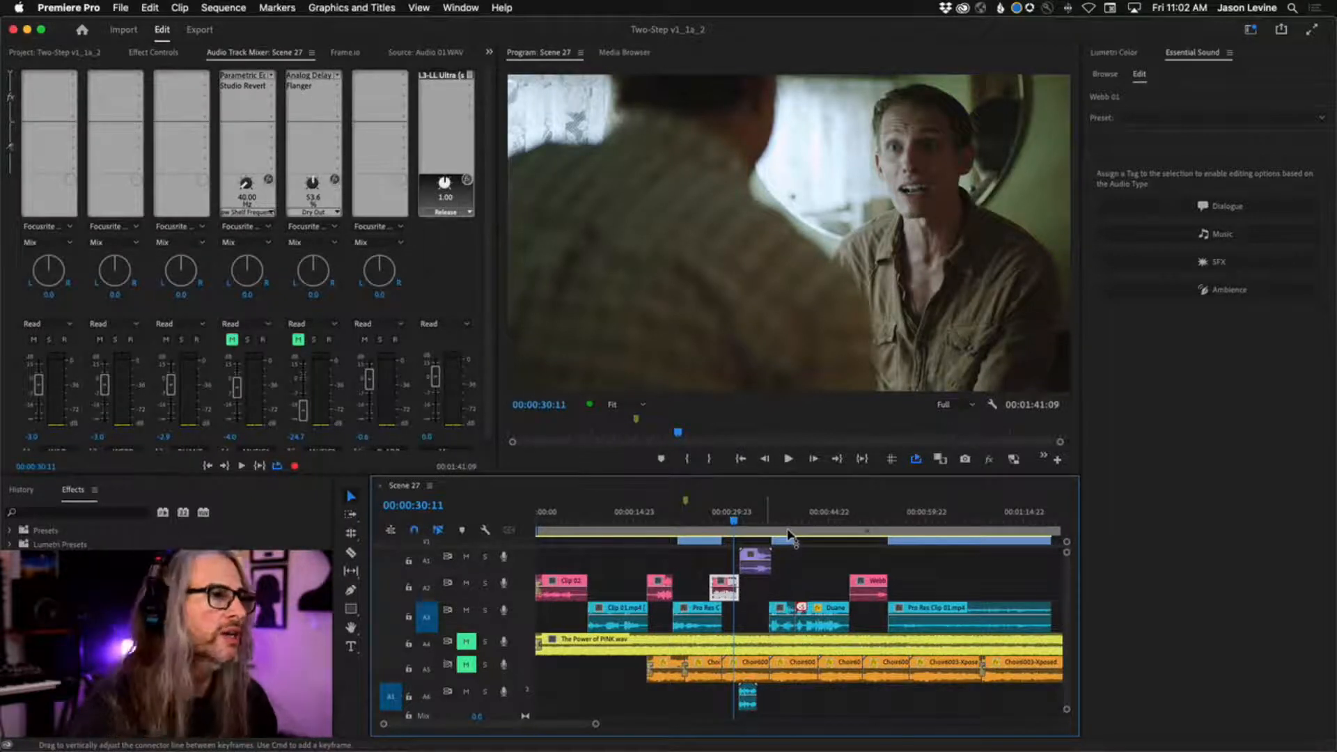
key(space)
mouse_move(674, 749)
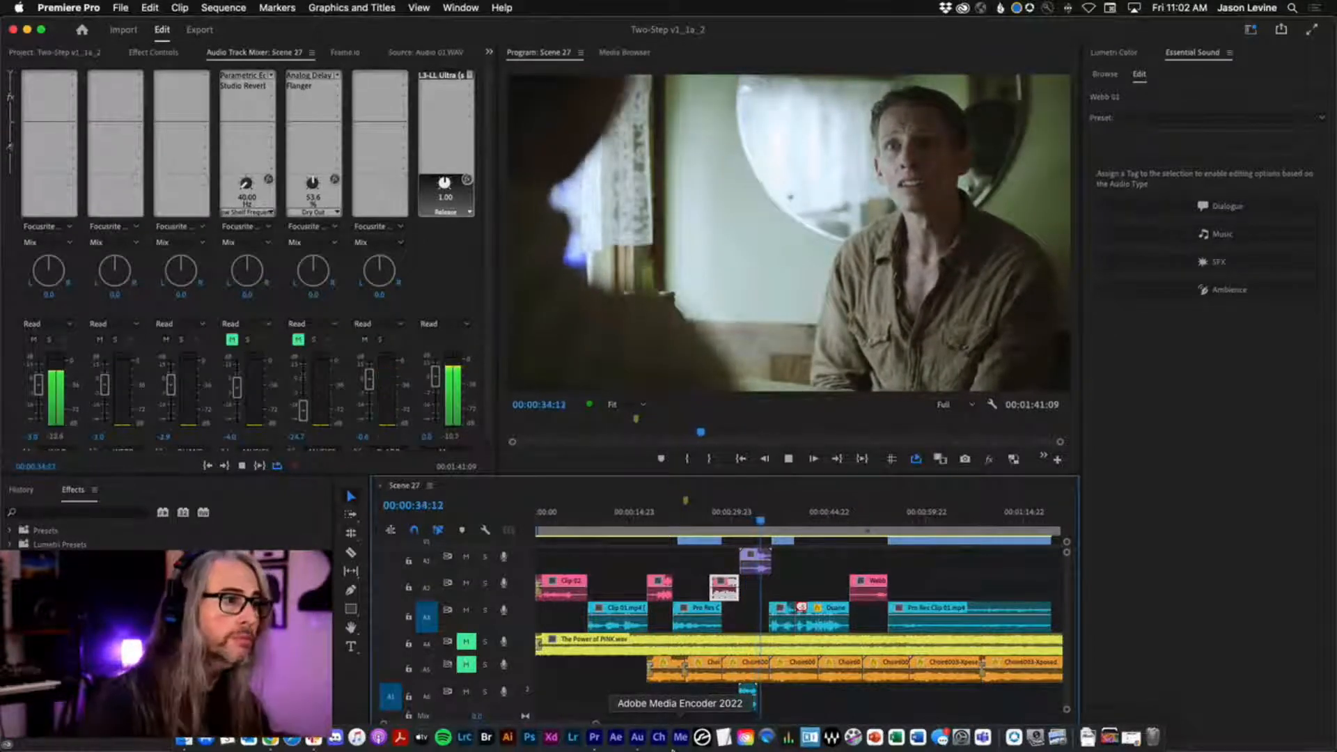
click(754, 556)
key(space)
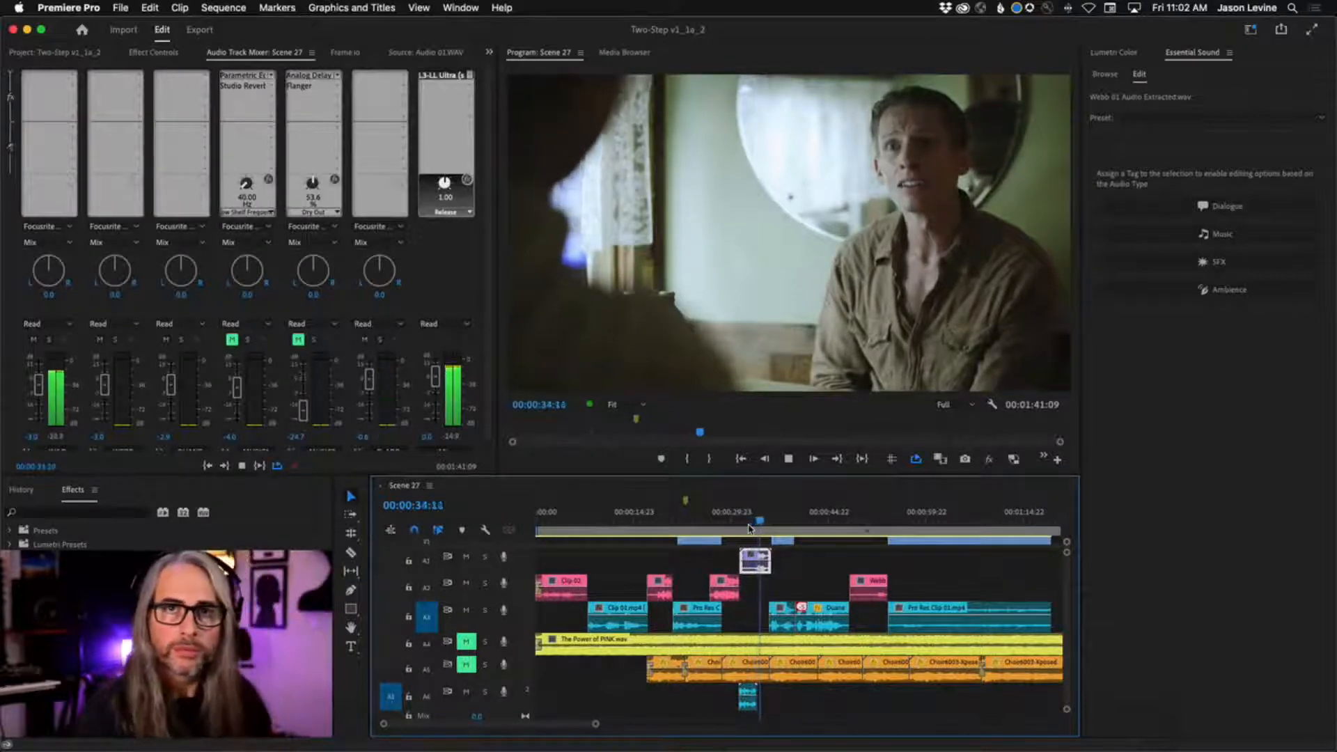
key(space)
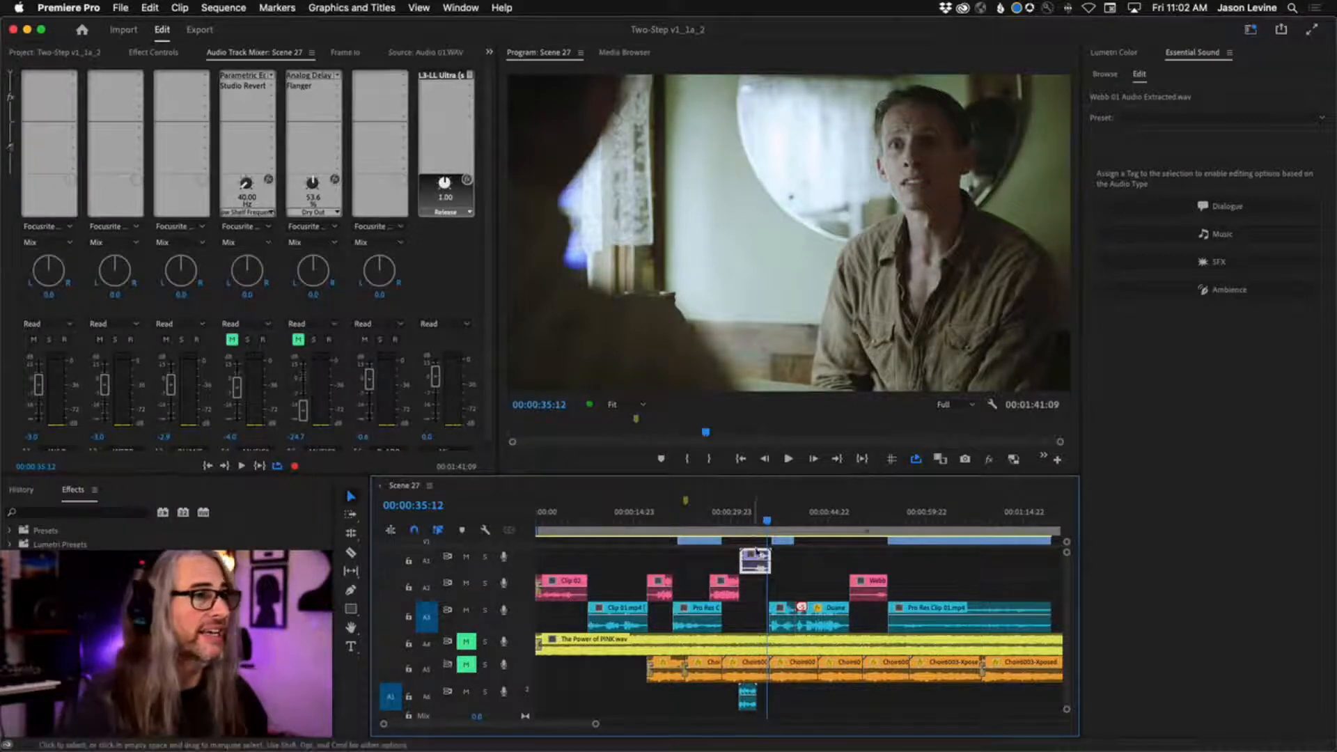
Replay the sequence from the start of the purple clip on audio track A1 and stop at 00:00:33:20.
click(740, 519)
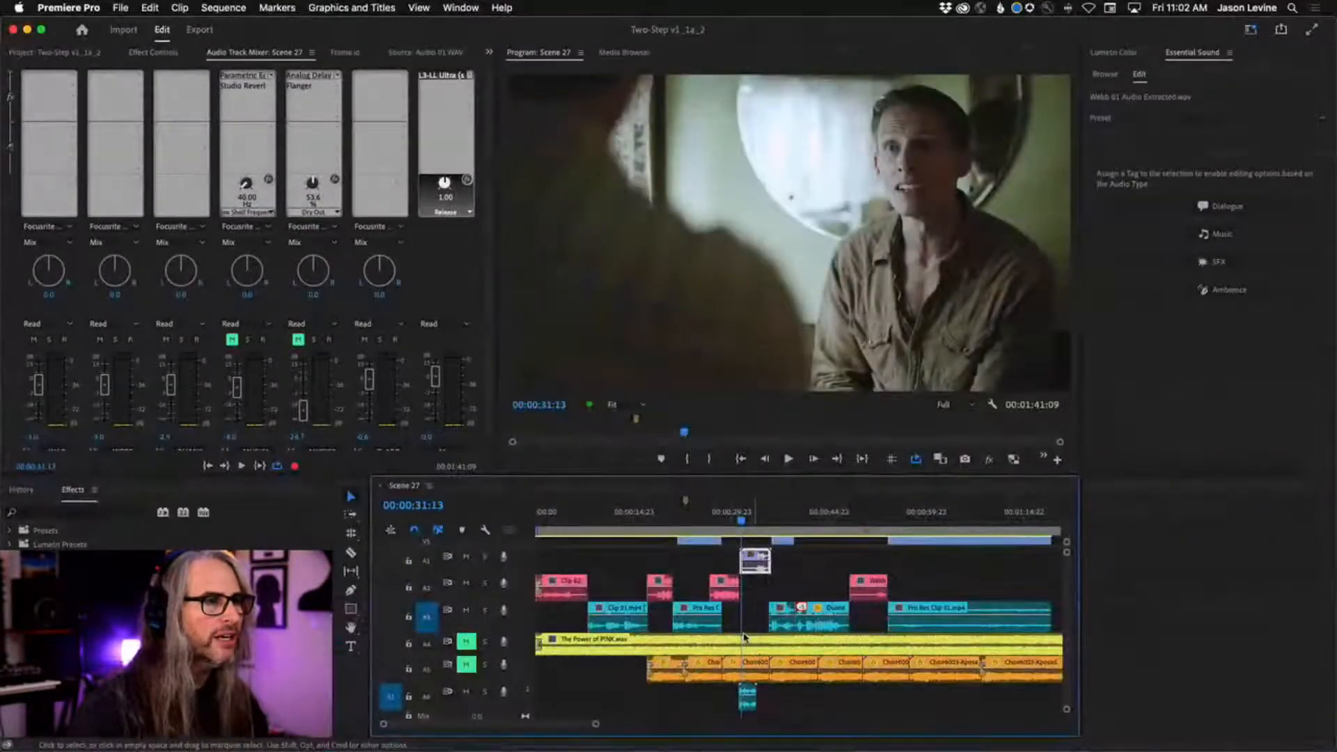
key(space)
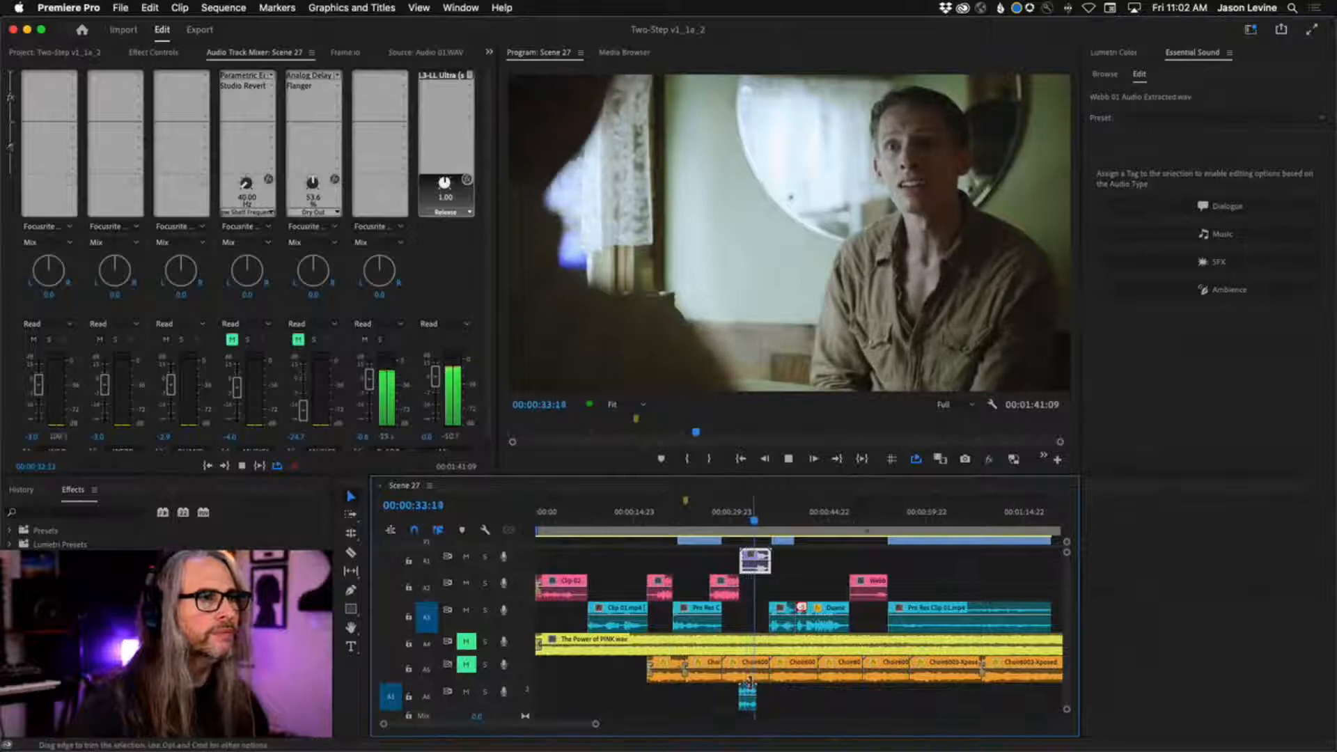
key(space)
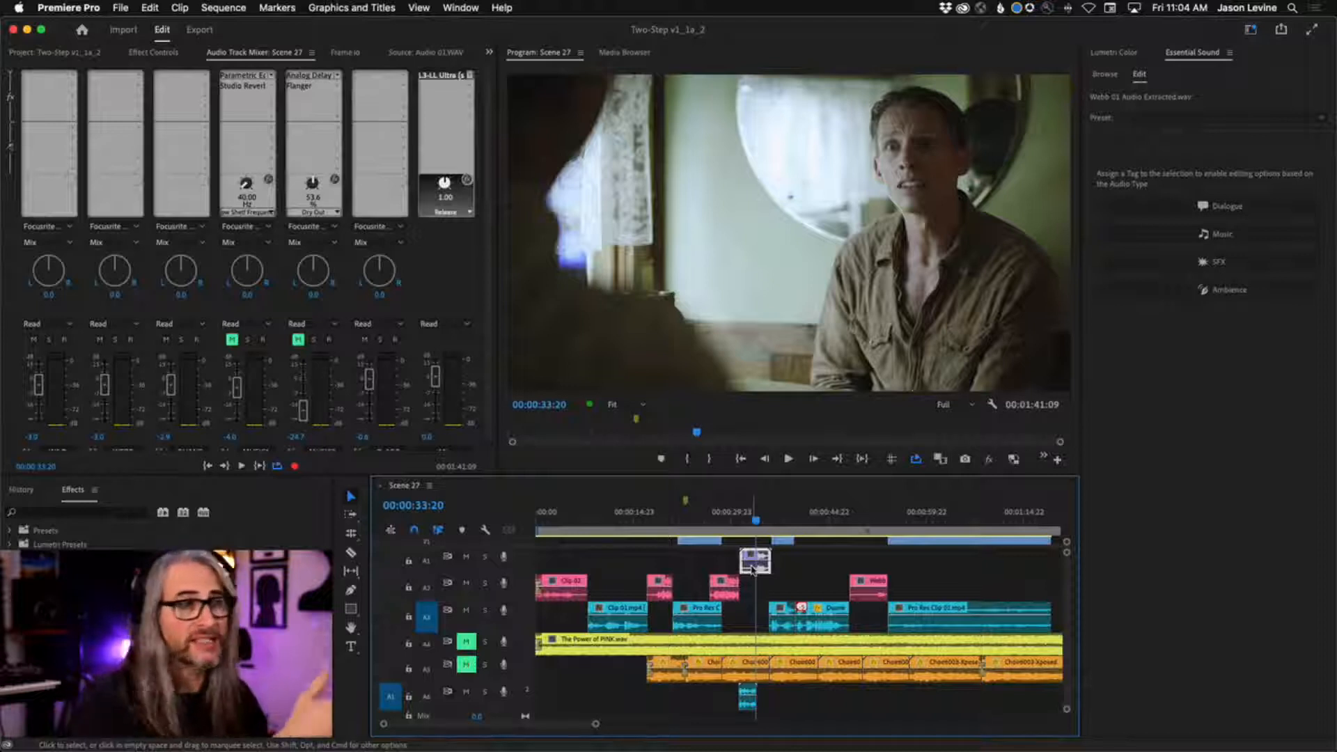
Open the purple clip on audio track A1 for editing in Adobe Audition.
right_click(752, 568)
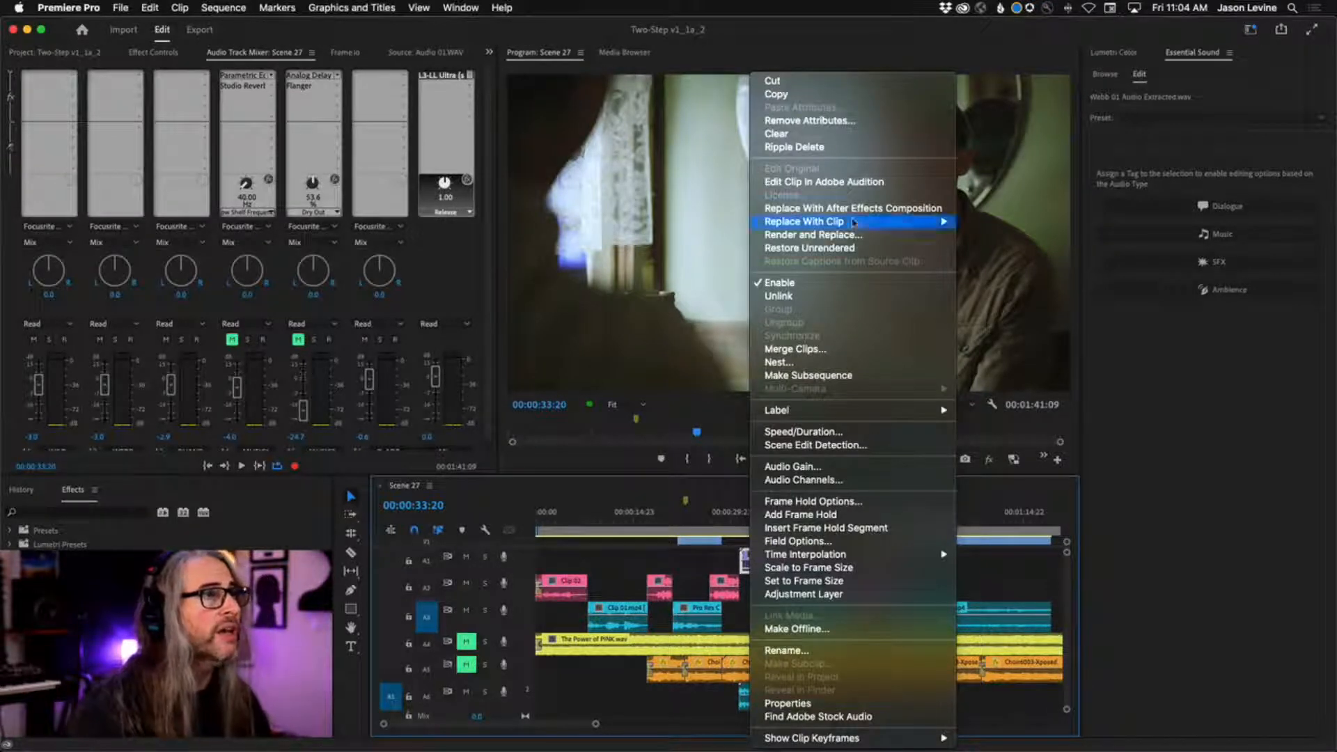
click(855, 183)
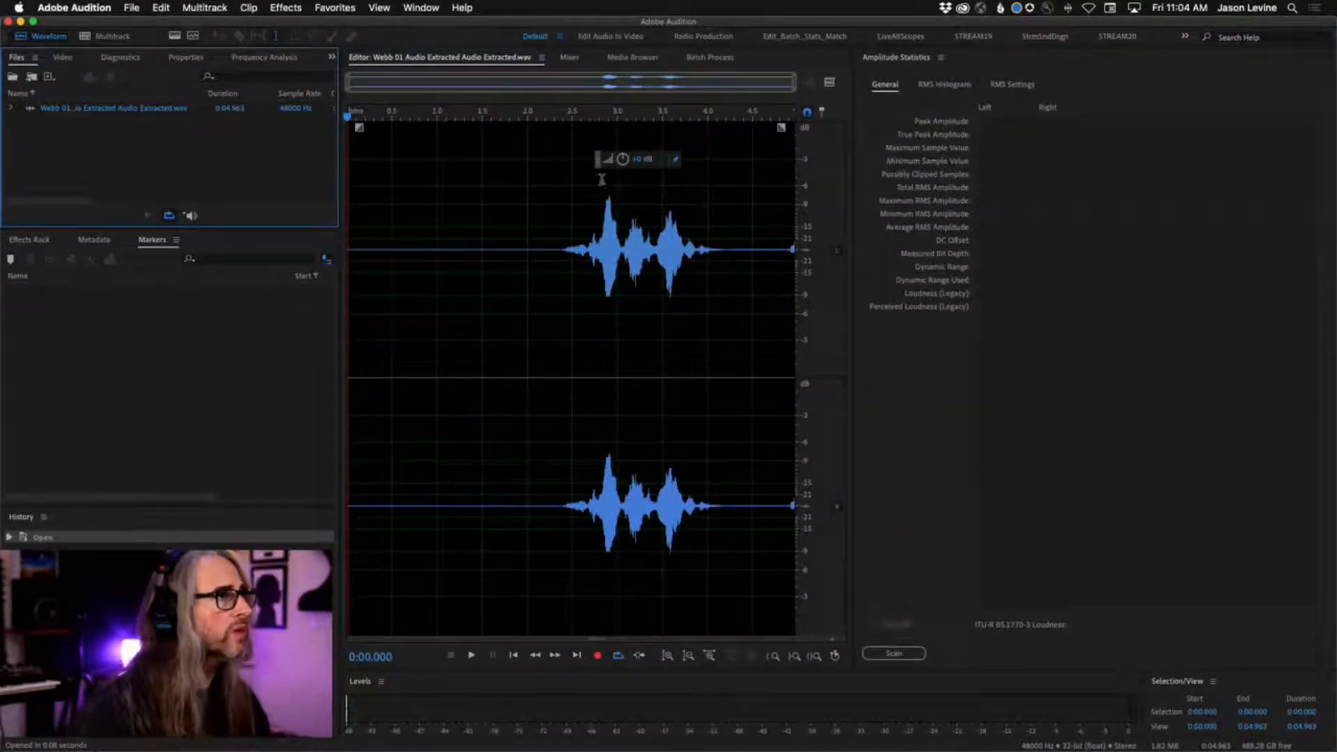
Play the waveform from about 2.4 s, and select the quiet room tone after the words, about 0.58 s long, for looped playback.
click(561, 117)
key(space)
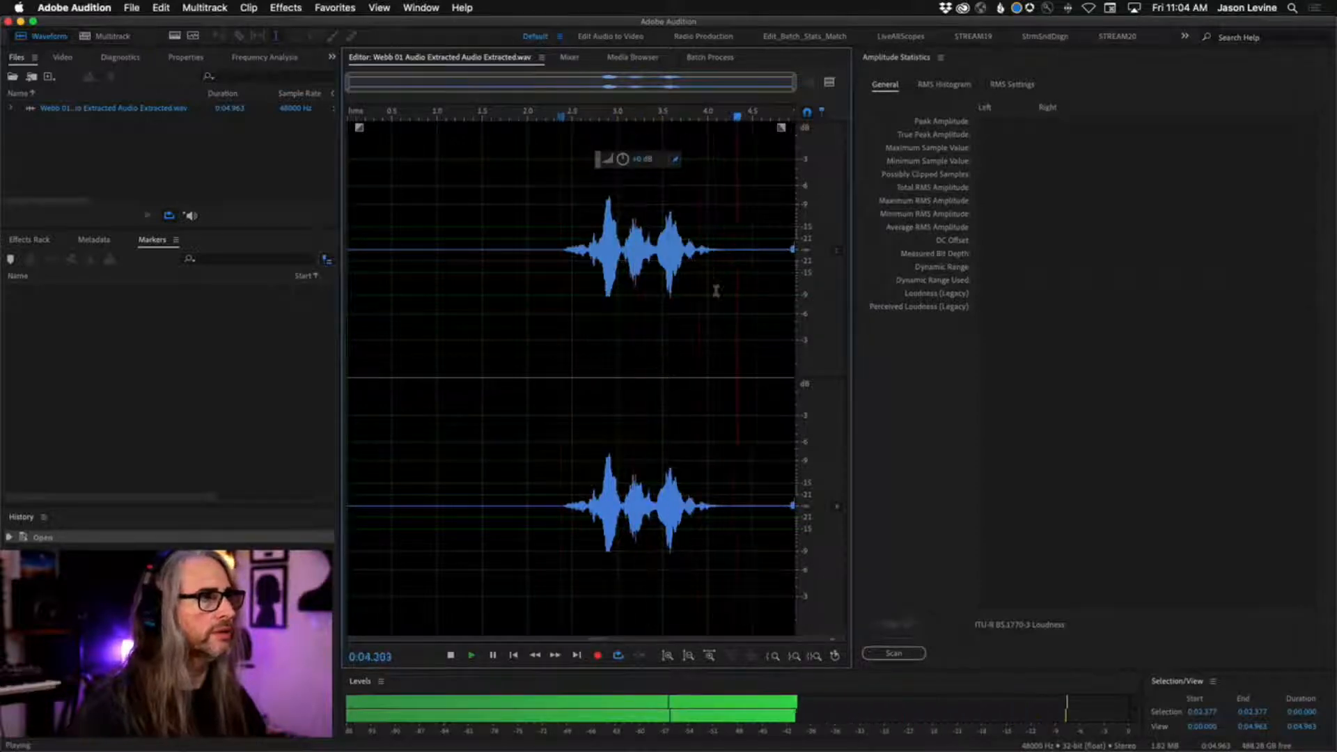
drag(733, 252, 785, 257)
key(space)
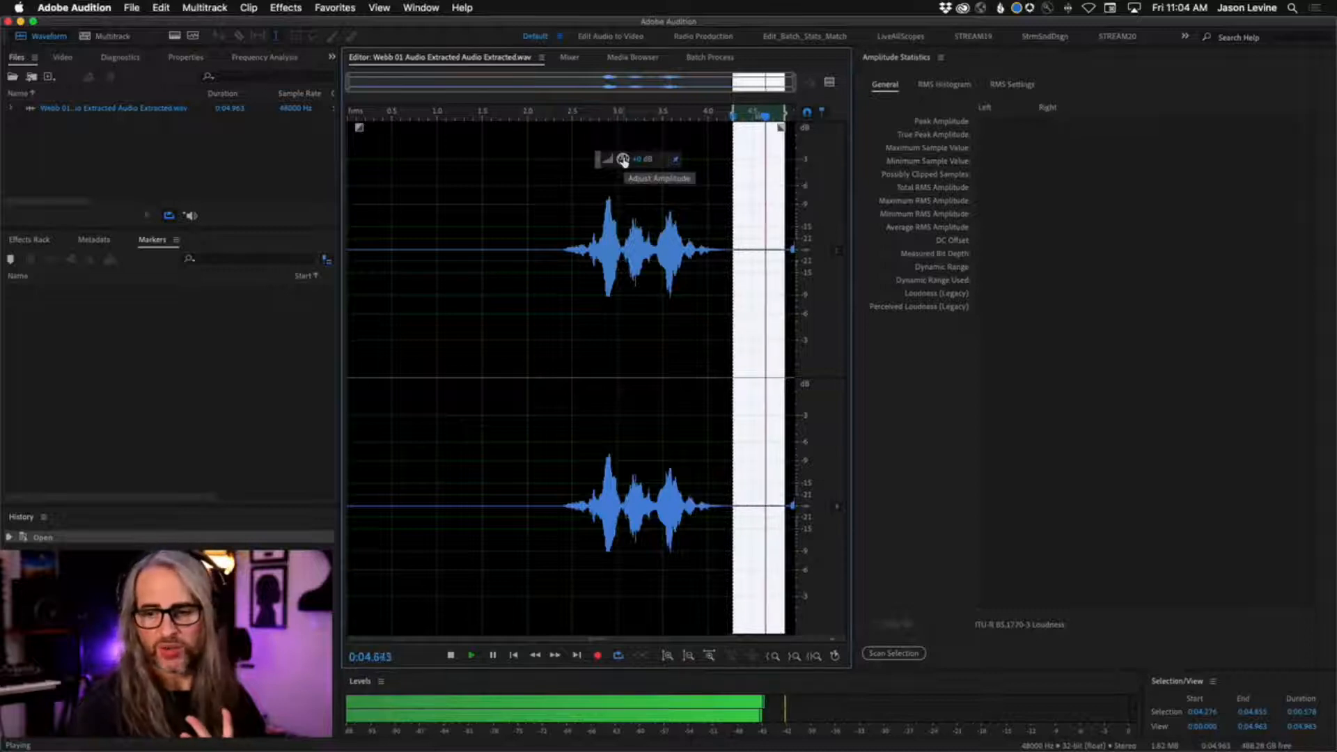
Try amplifying the selected room tone in two boosts to make its background noise audible, and undo the amplification.
drag(623, 160, 633, 147)
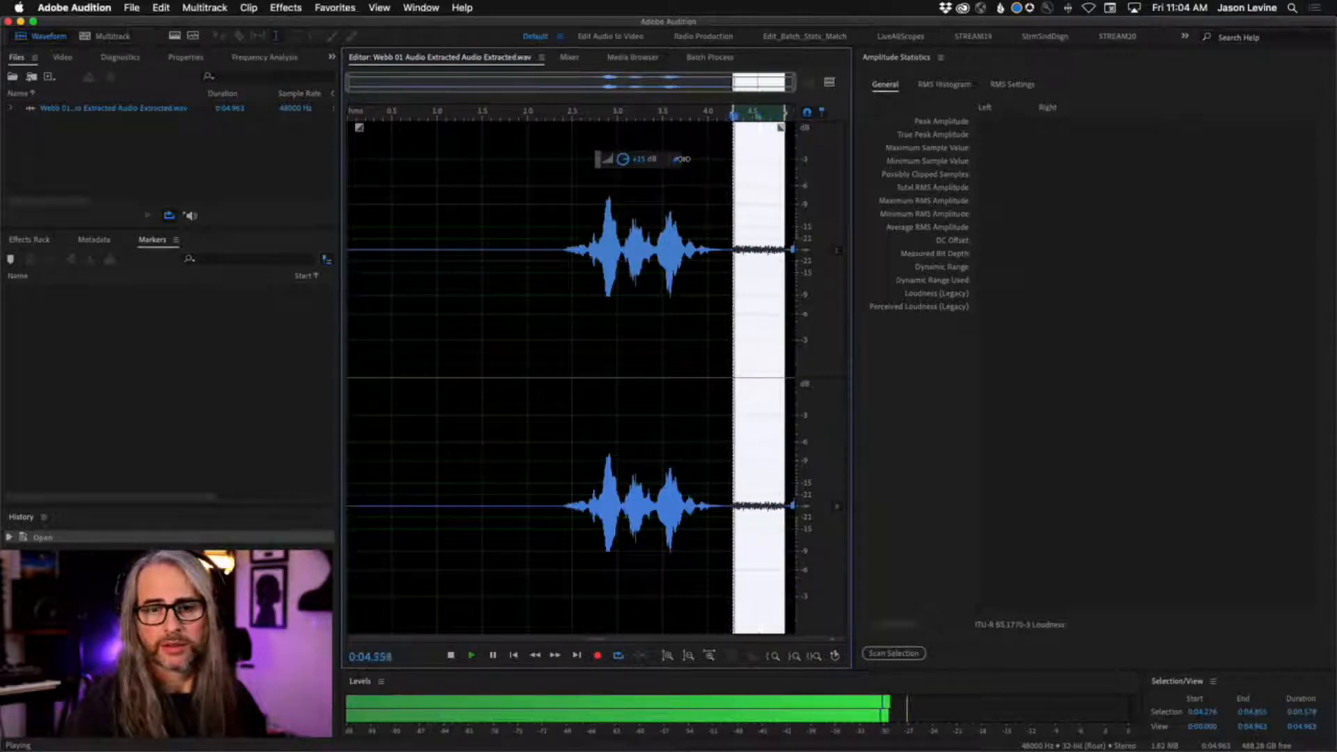
mouse_move(683, 159)
mouse_down()
mouse_move(636, 158)
mouse_move(675, 161)
mouse_up()
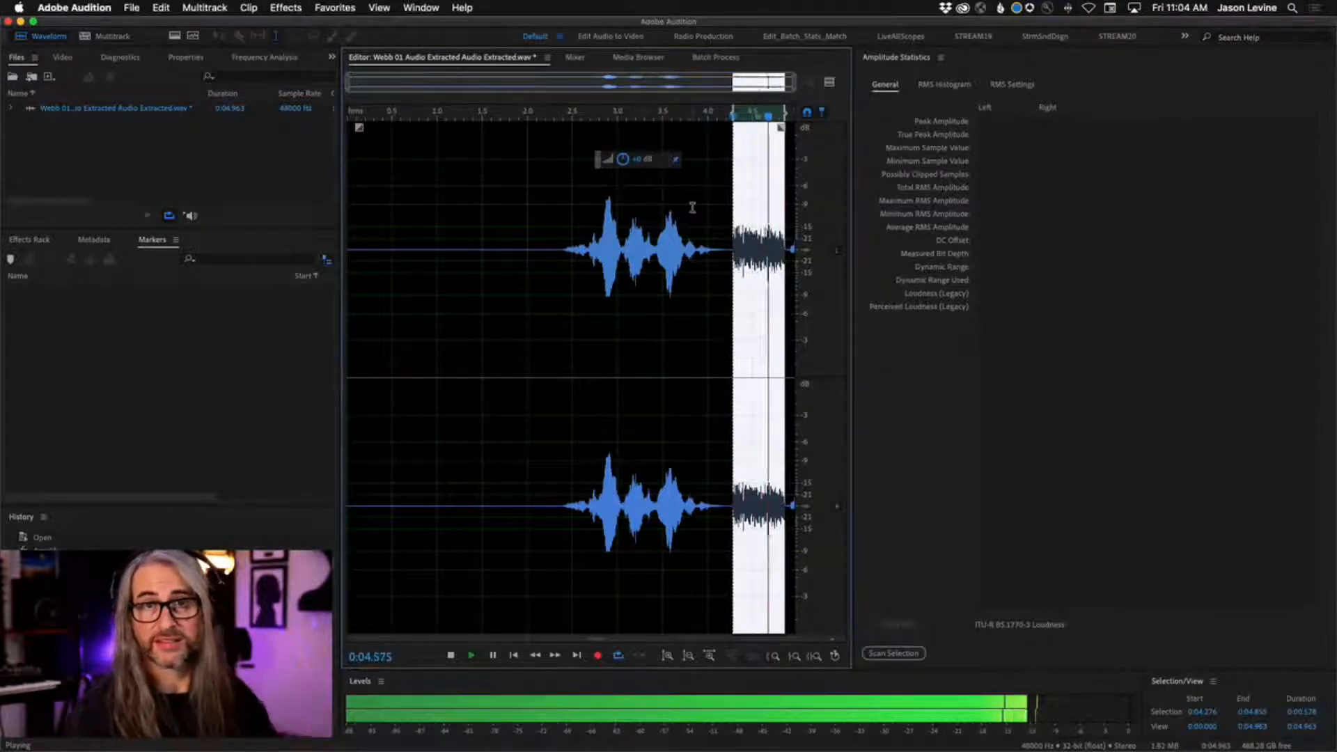
key(space)
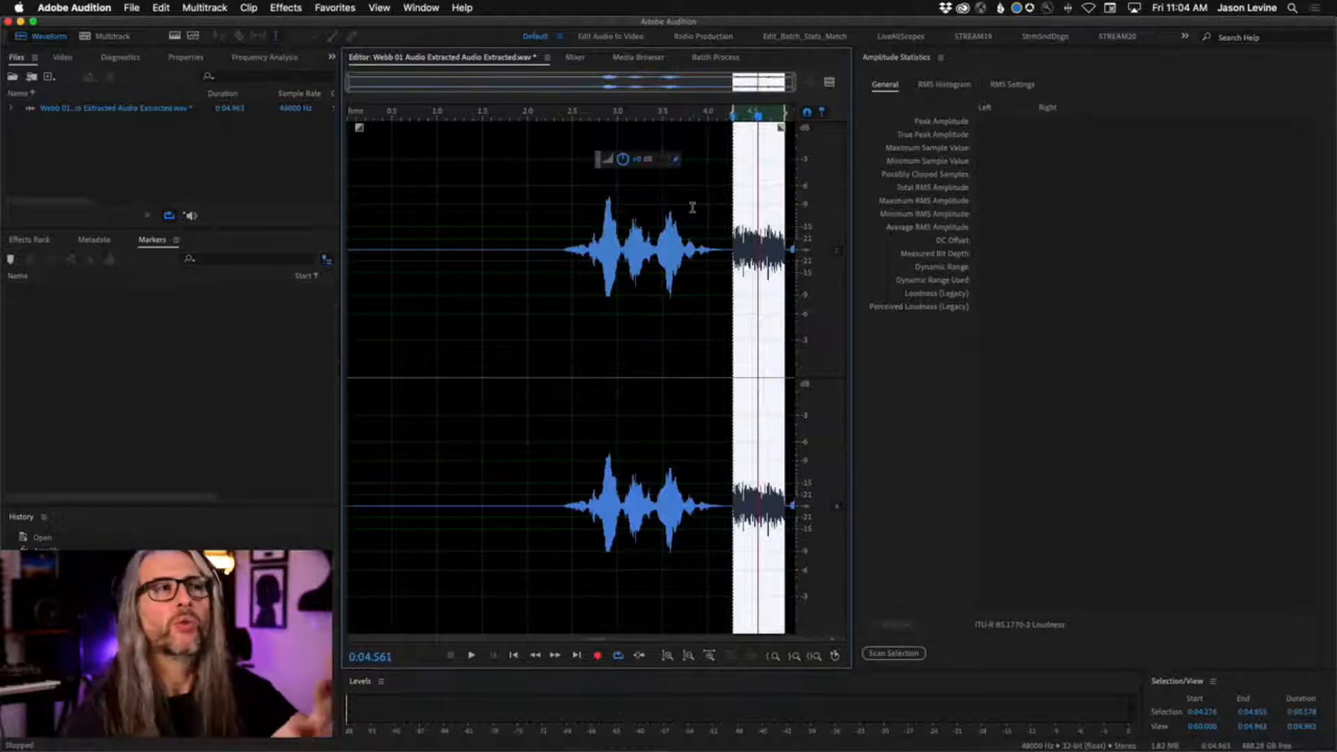
key(super+z)
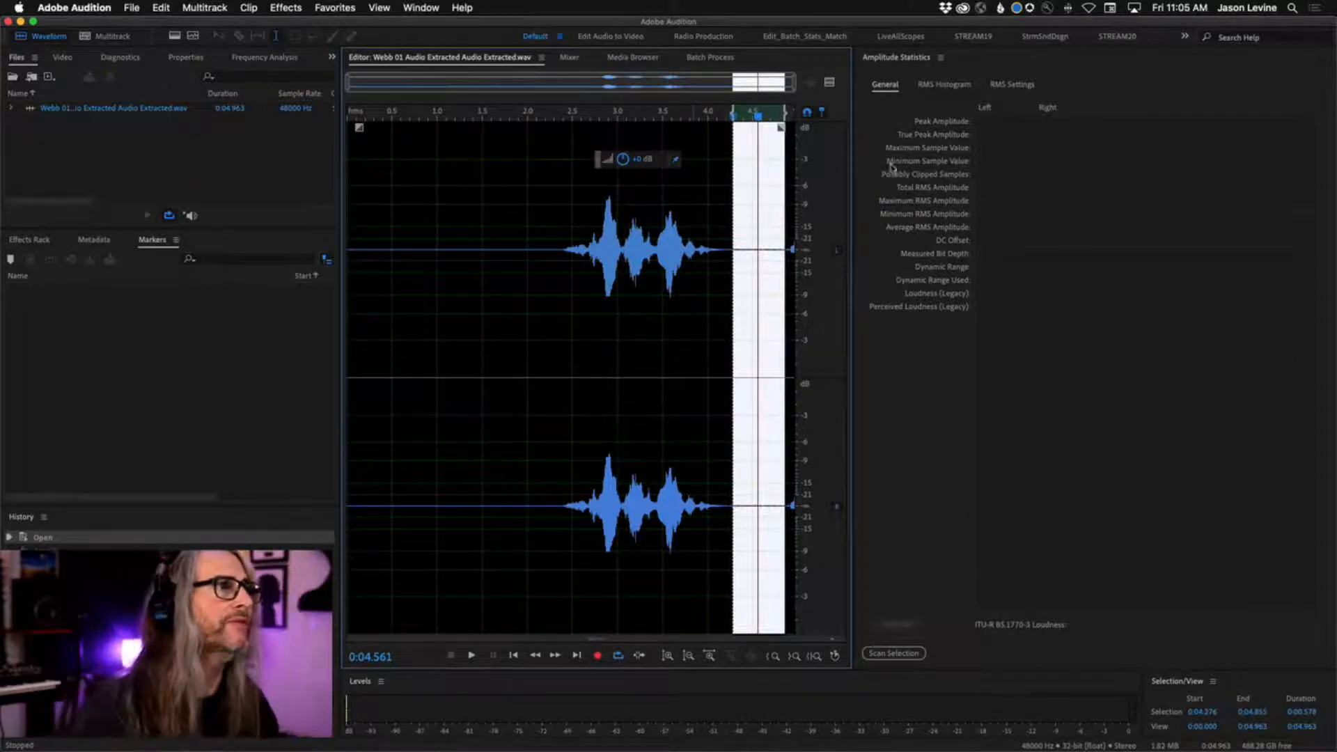
Copy the selected room tone to a new file and copy that file's entire audio.
right_click(748, 196)
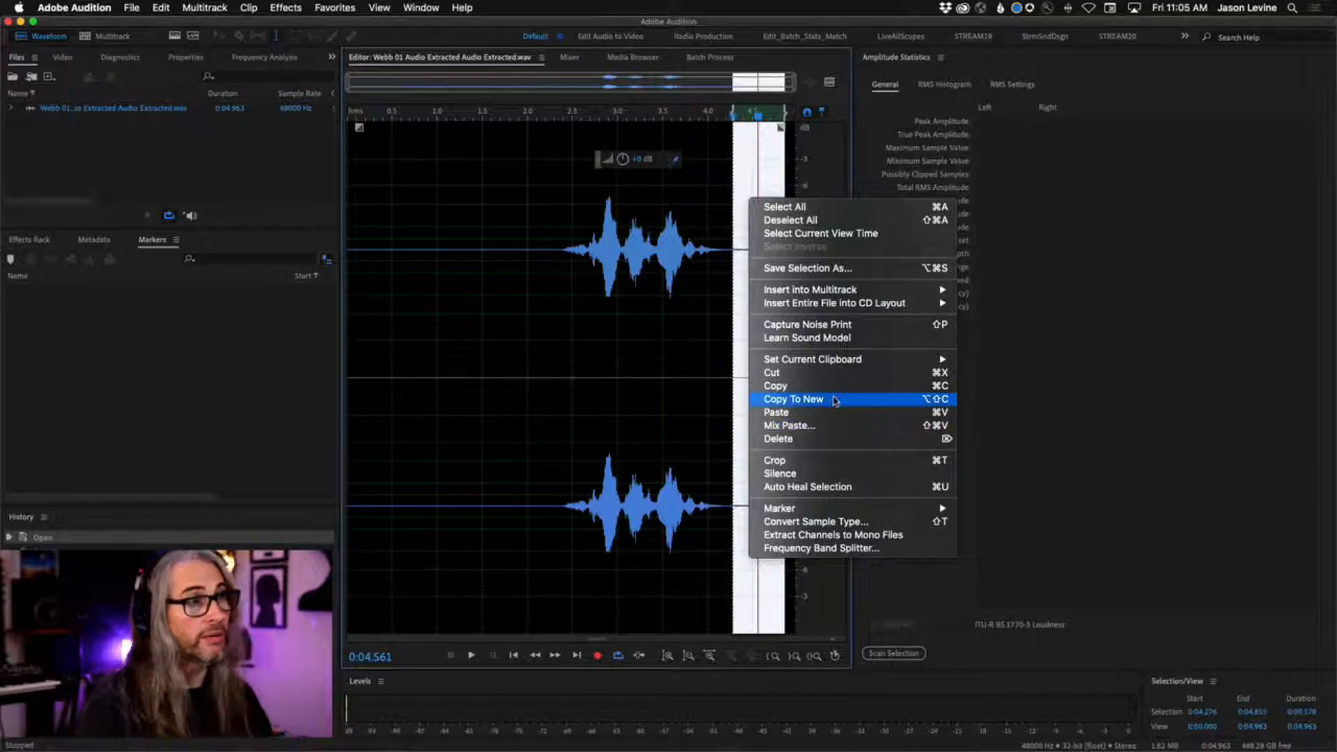
click(836, 400)
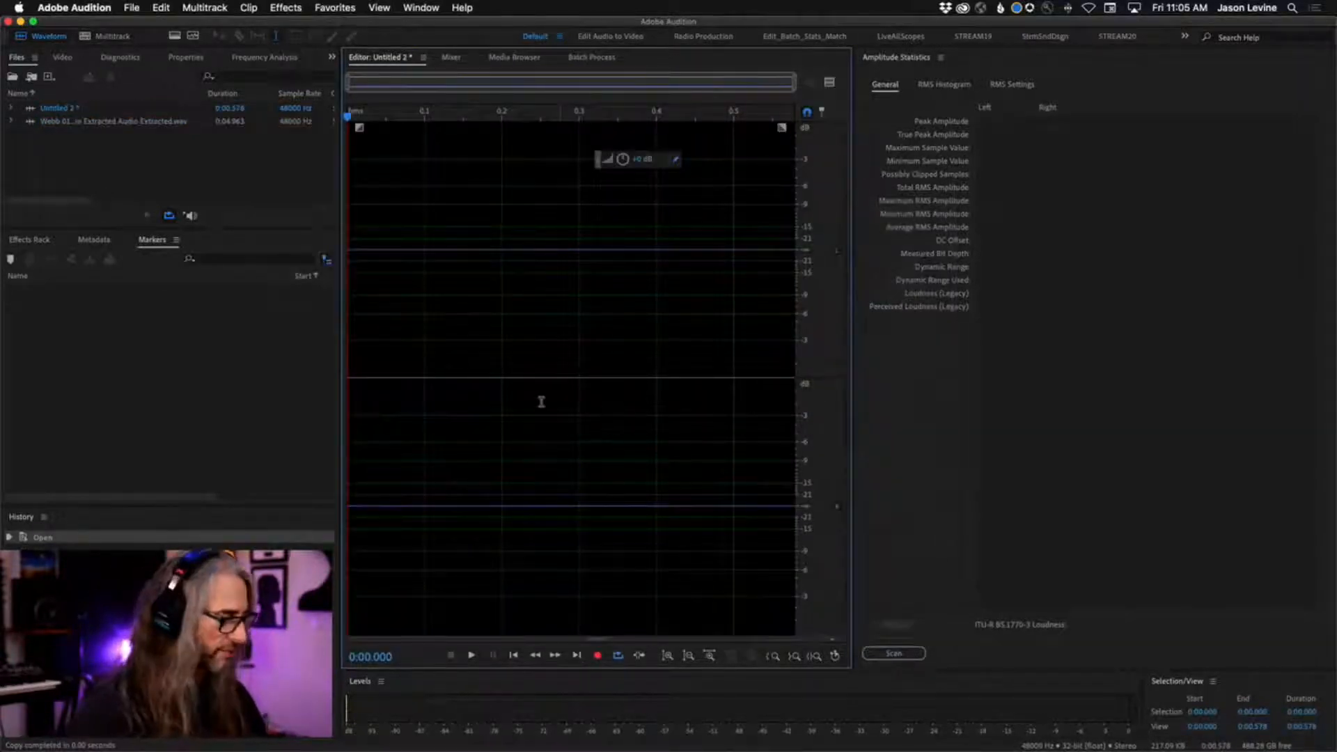
key(super+a)
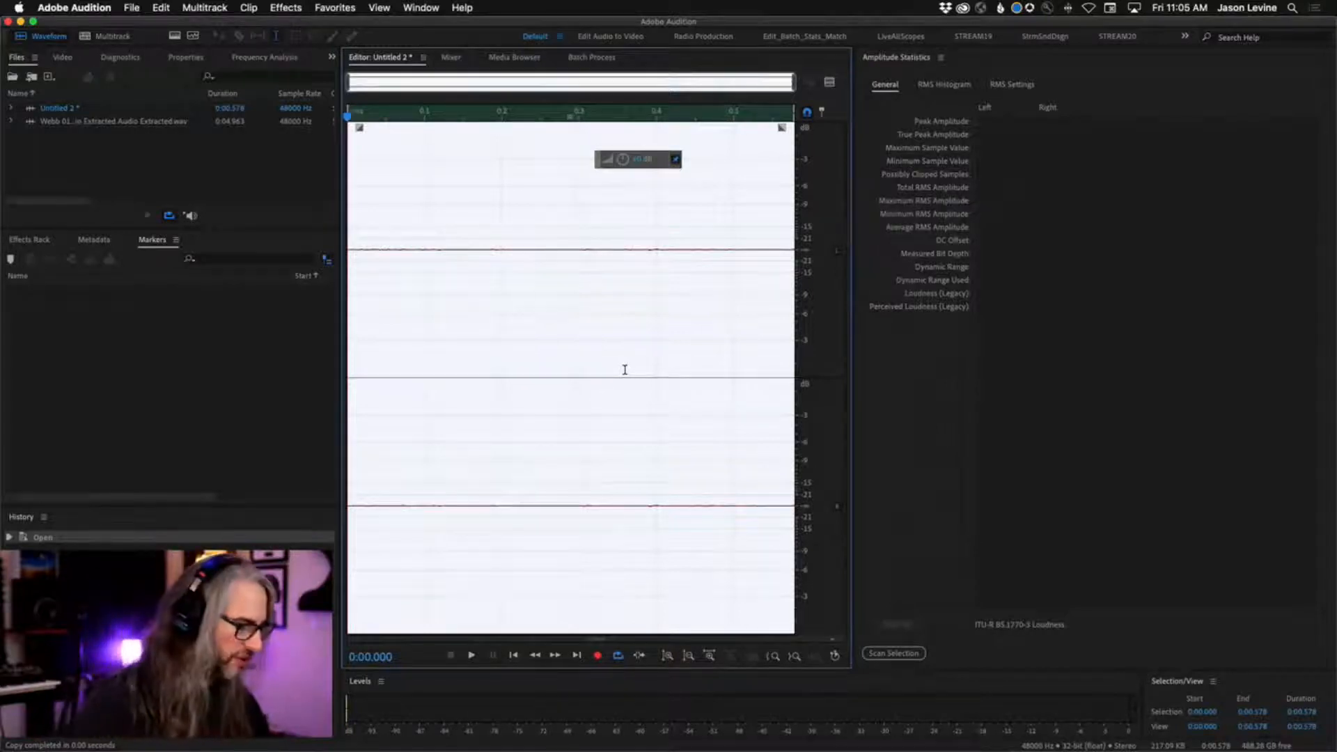
click(625, 372)
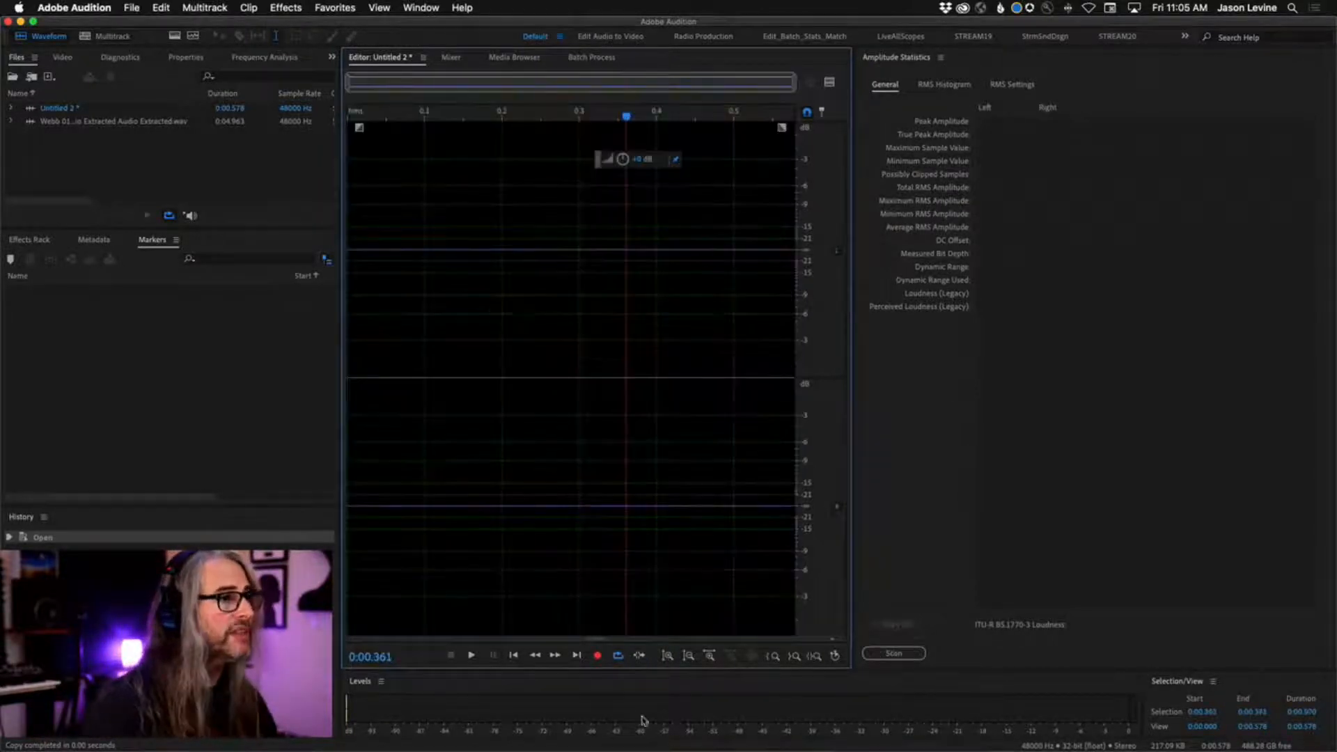
Paste the copied room tone repeatedly at the end and inside the new file until it is about 5.8 s long.
click(578, 654)
key(super+v)
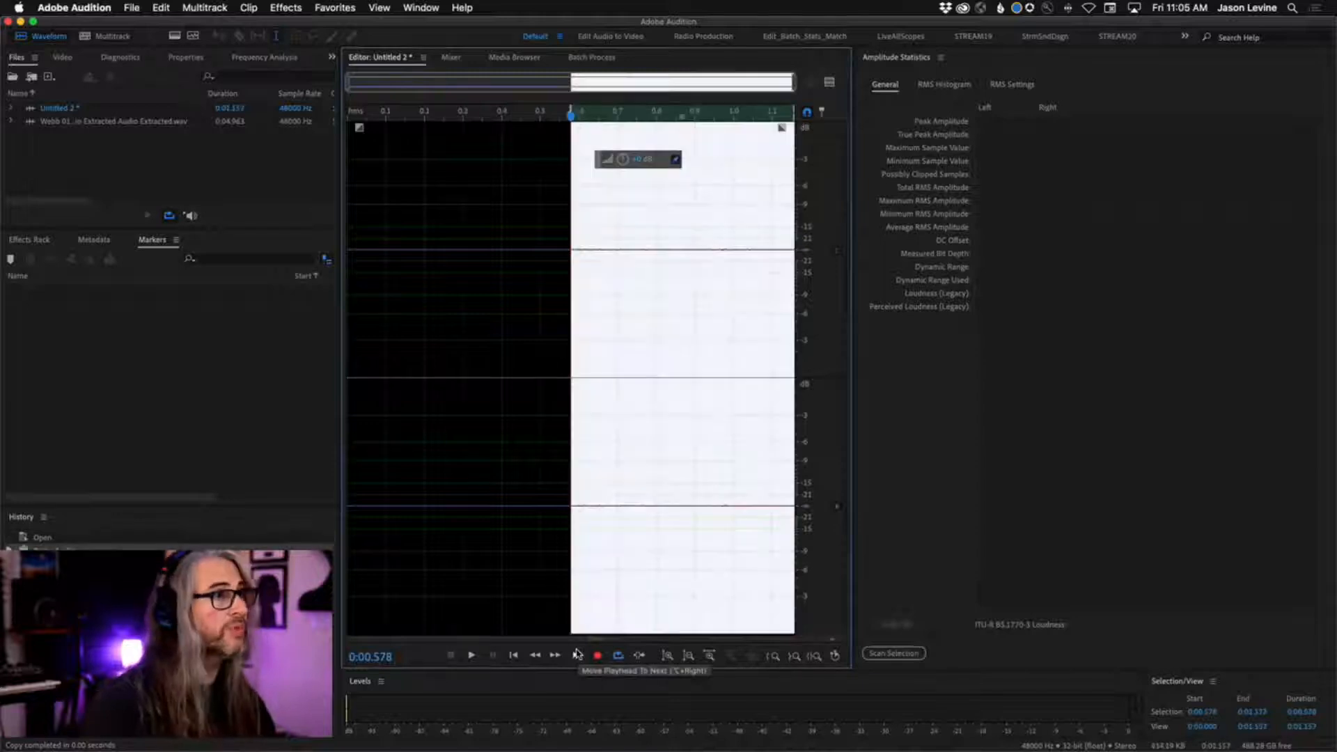
click(463, 519)
click(578, 655)
key(super+v)
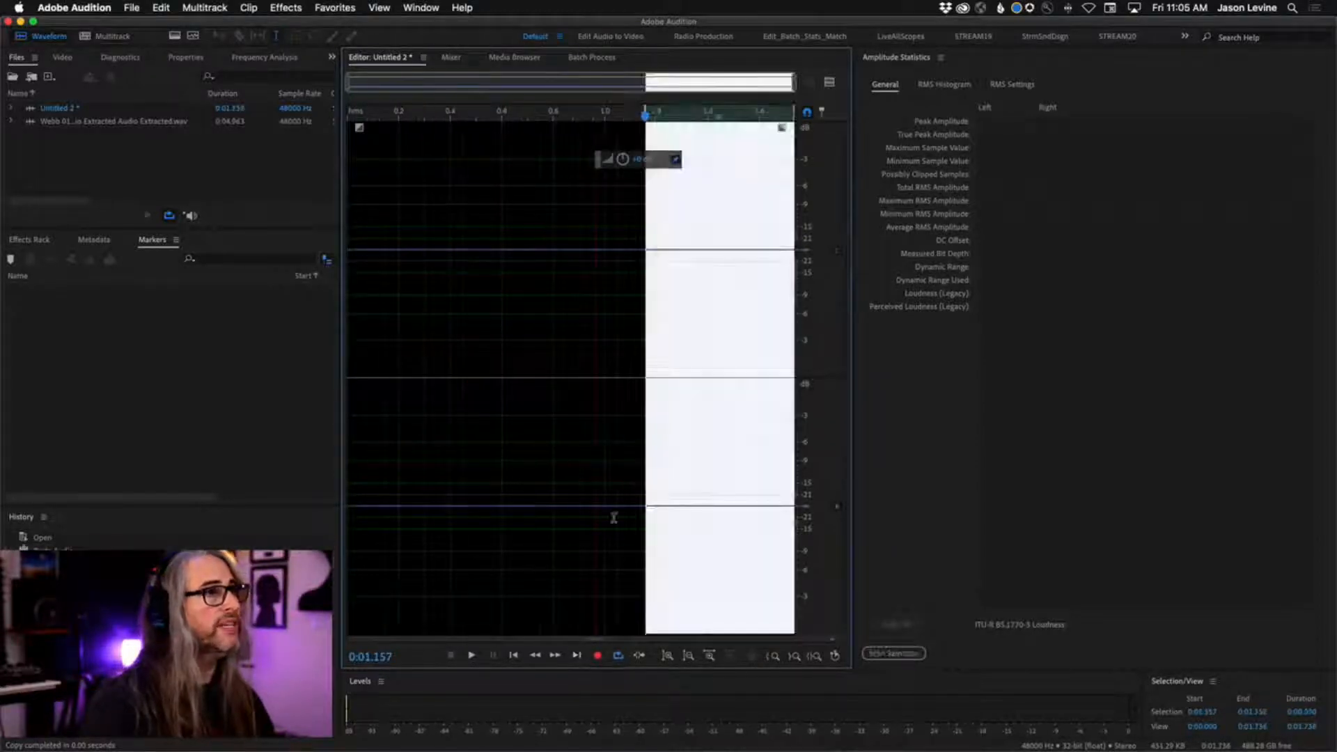
click(596, 479)
click(577, 657)
key(super+v)
click(576, 537)
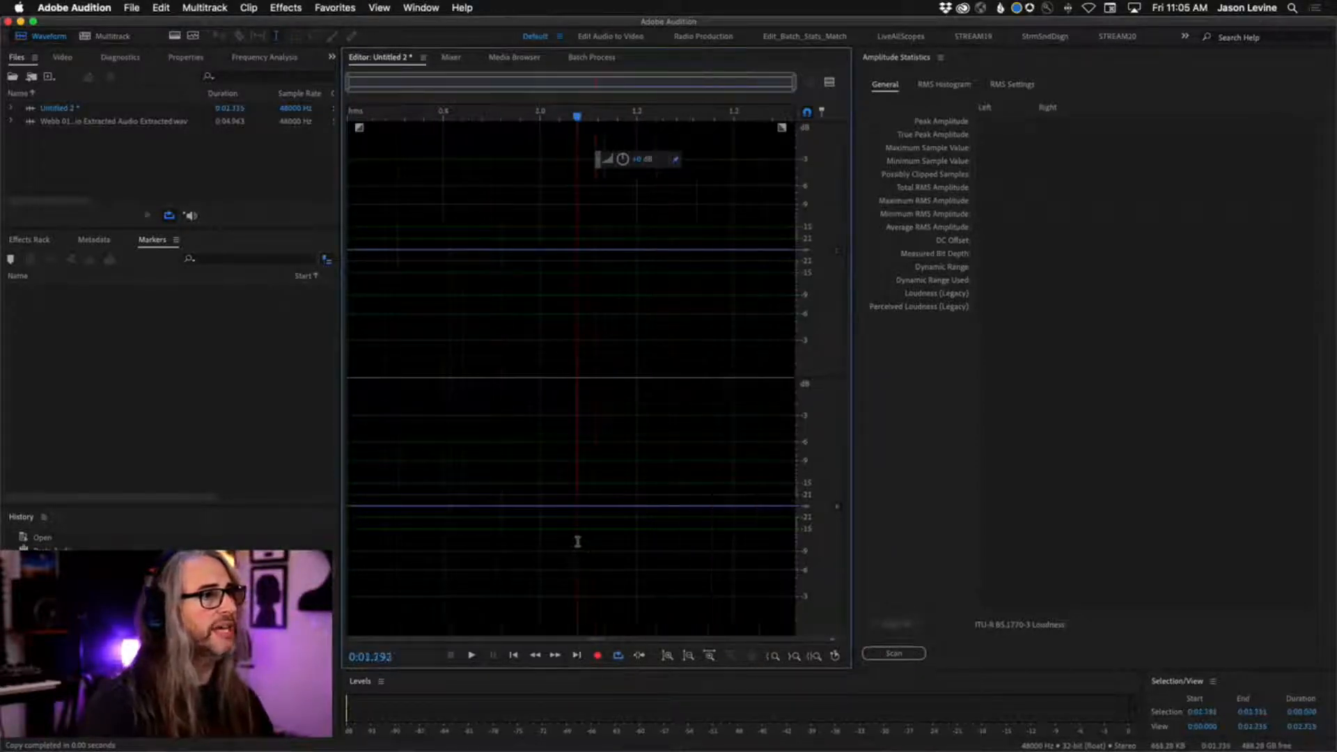
click(578, 656)
key(super+v)
click(527, 527)
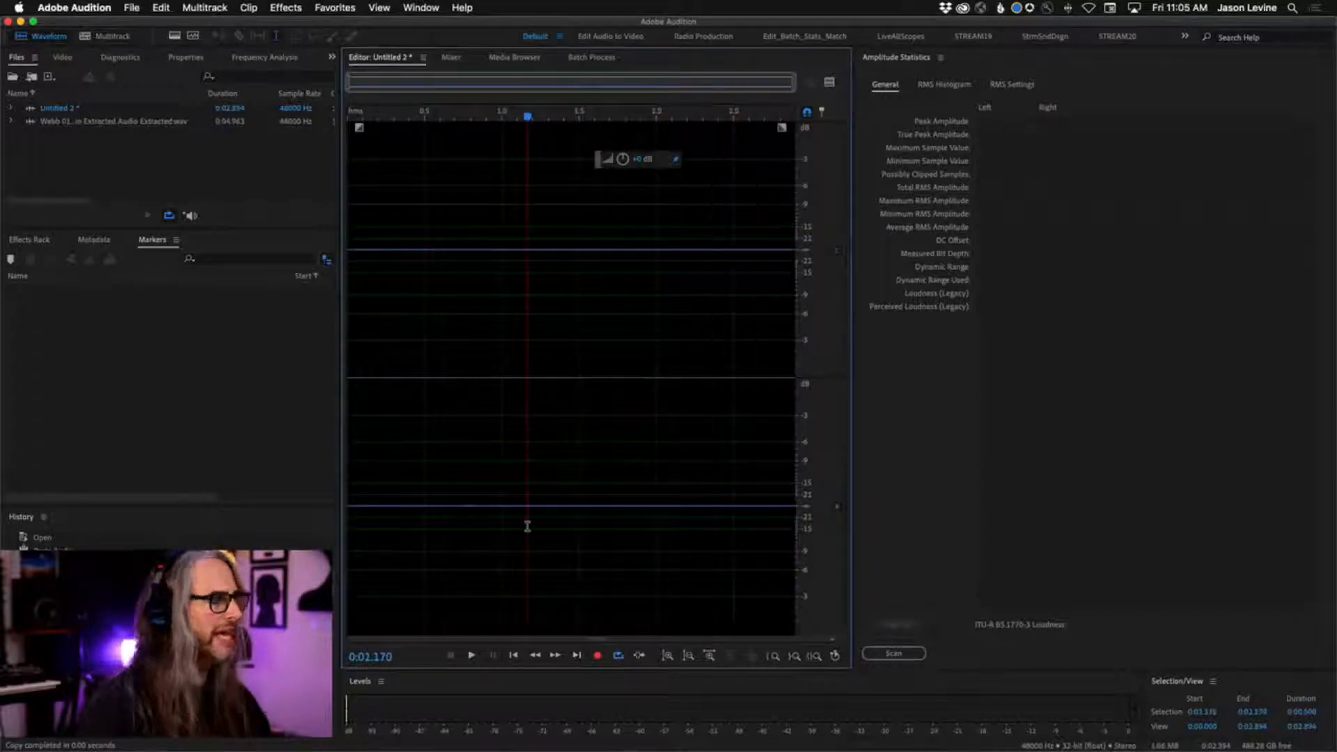
key(super+v)
click(462, 481)
click(729, 464)
key(super+v)
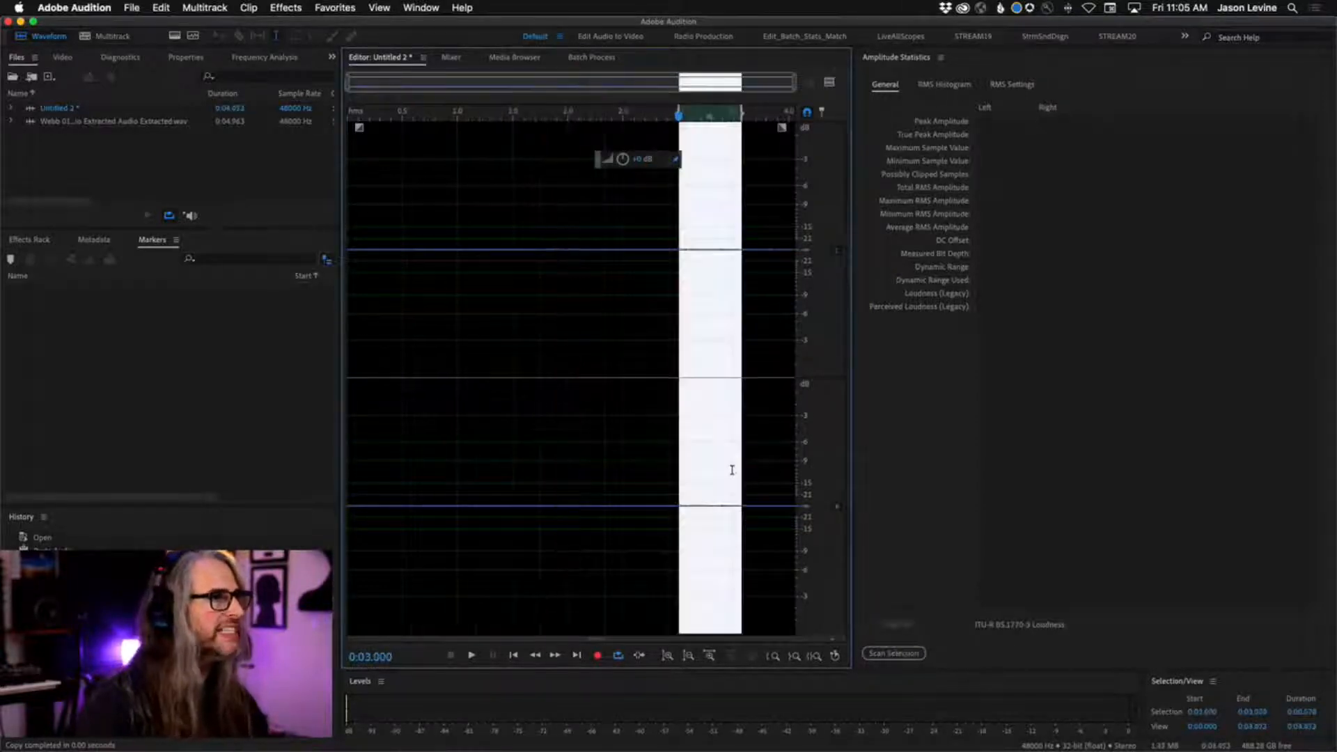
click(439, 457)
key(super+v)
click(688, 439)
key(super+v)
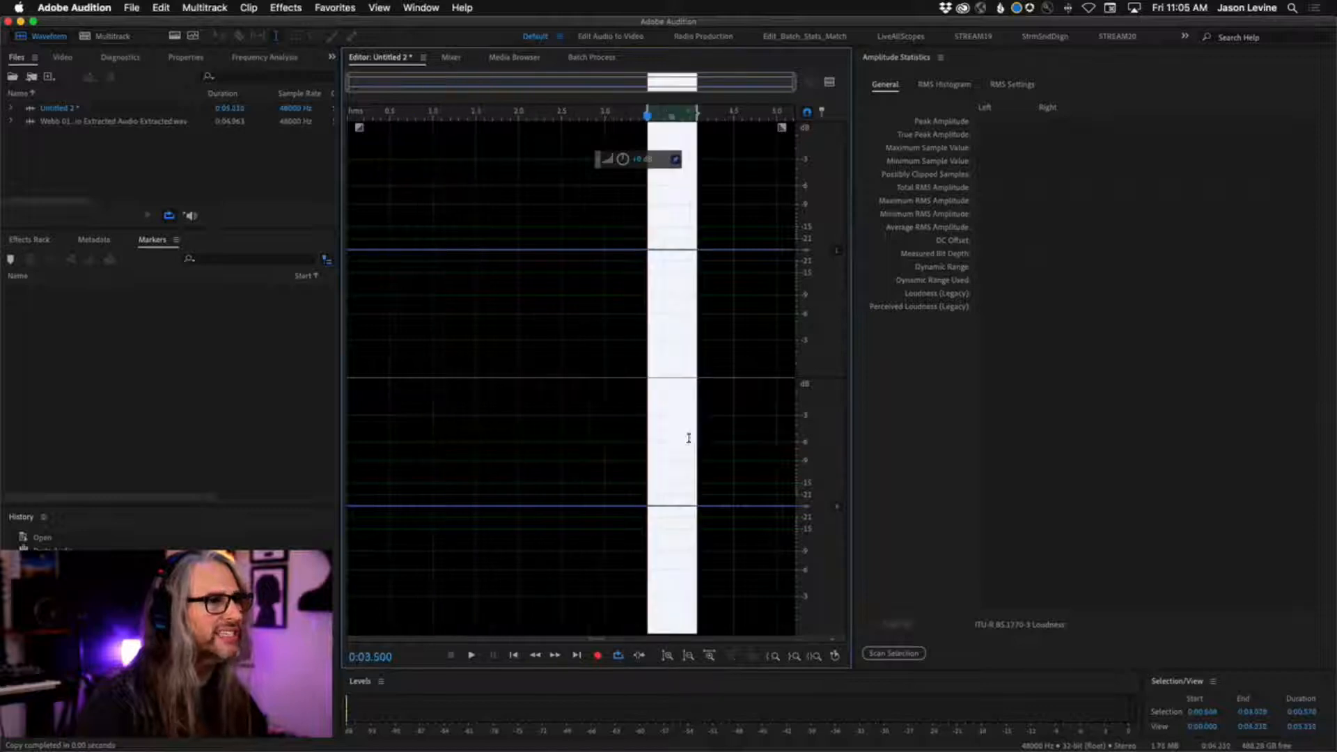
click(568, 437)
key(super+v)
click(679, 496)
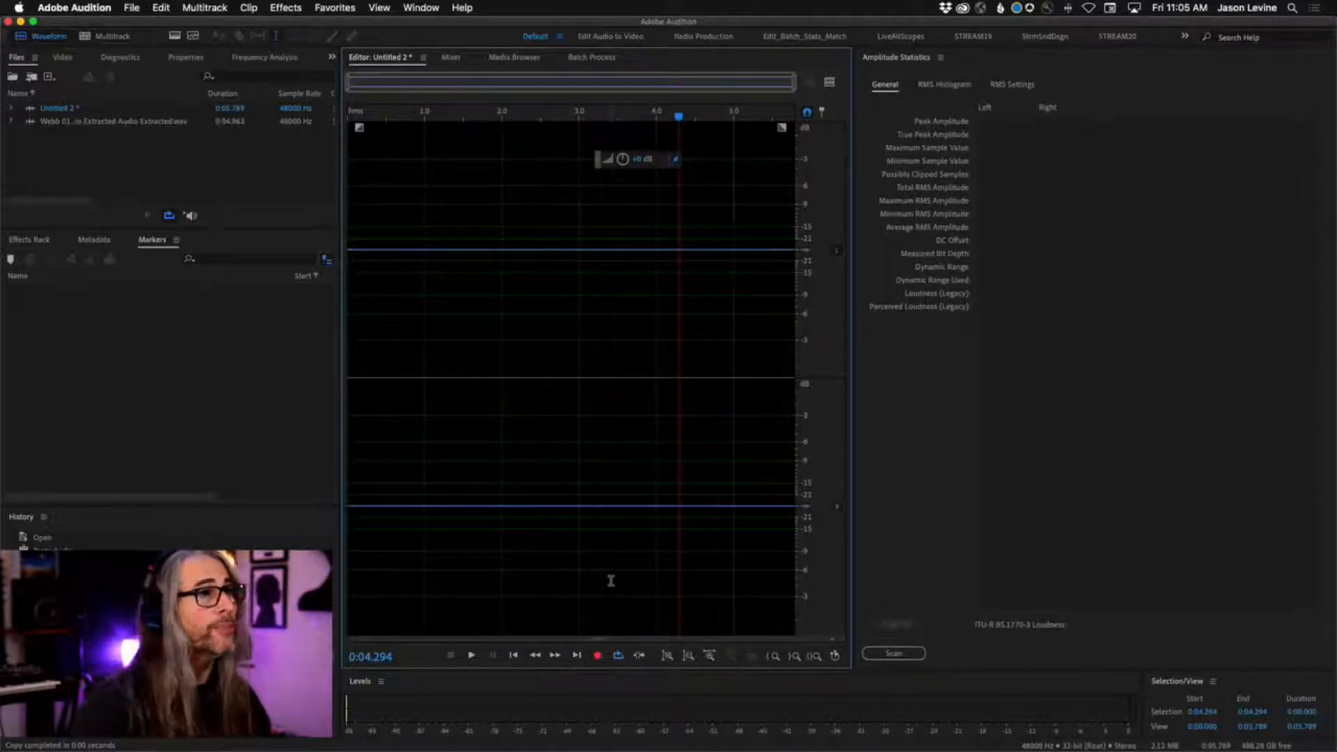
Play the extended room tone from 0:04.294 and try amplifying the whole file, undoing the boost.
key(space)
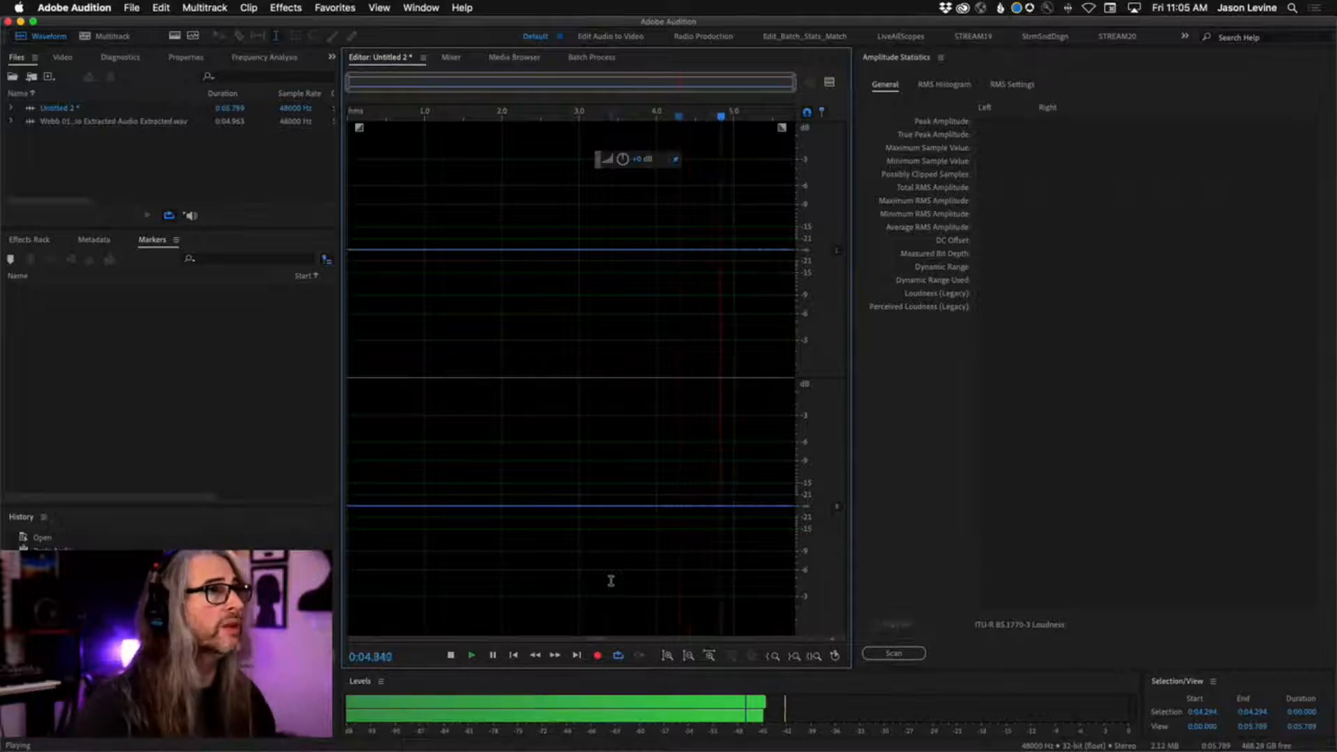
drag(622, 160, 666, 169)
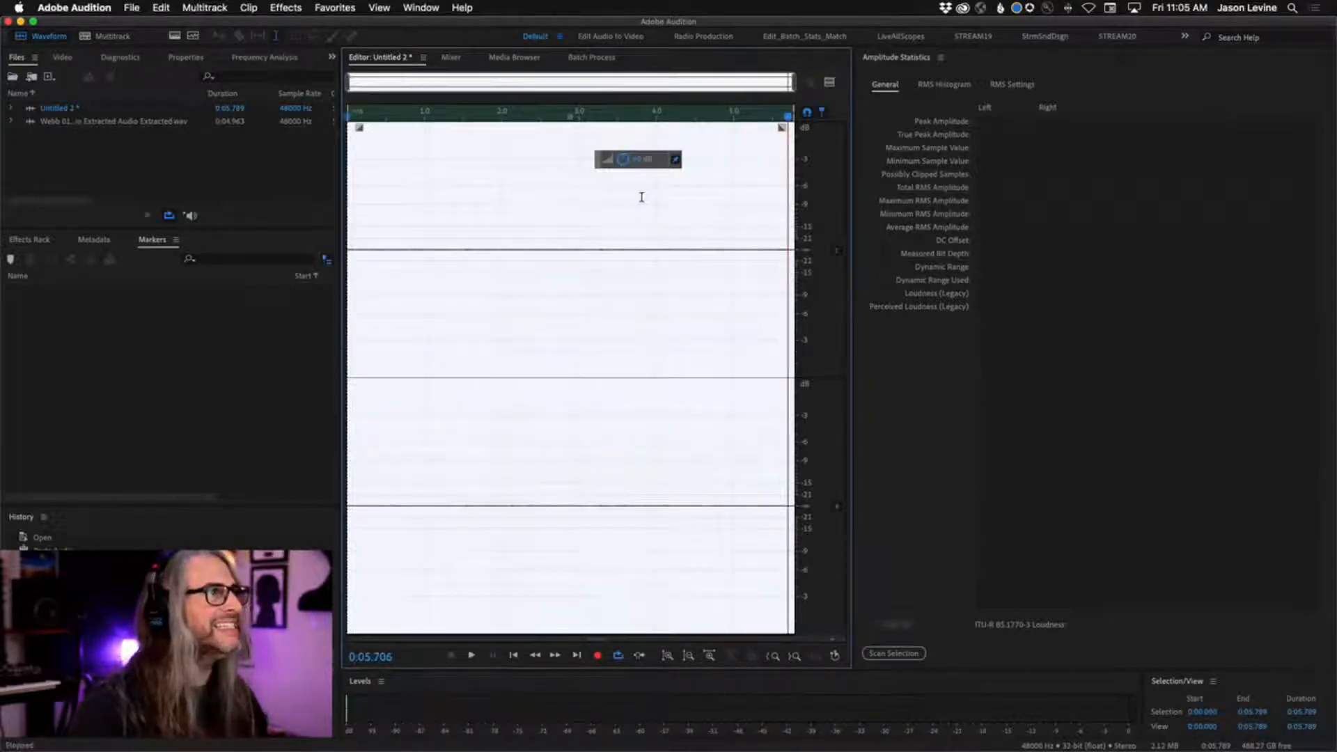
click(566, 242)
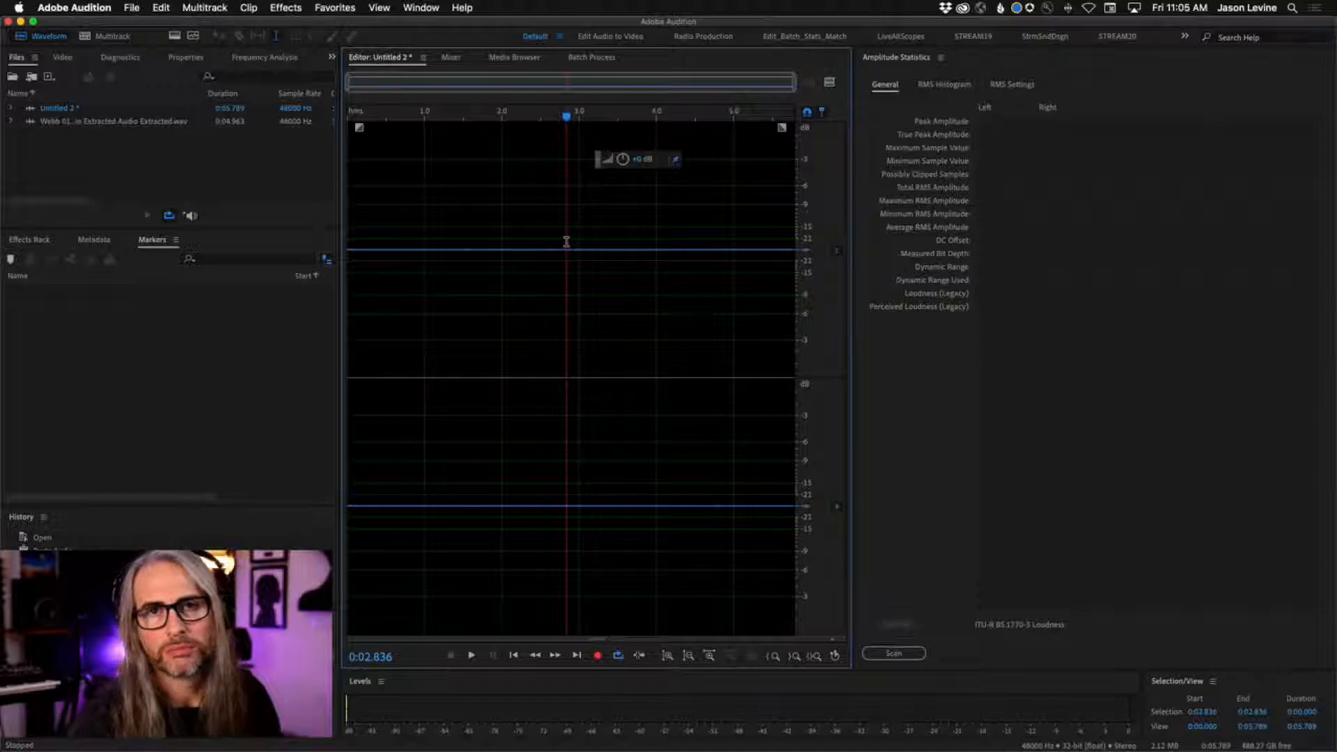
Switch back to Premiere Pro and place RoomToneLoop01.wav on audio track A3 in the gap below the purple clip.
click(132, 8)
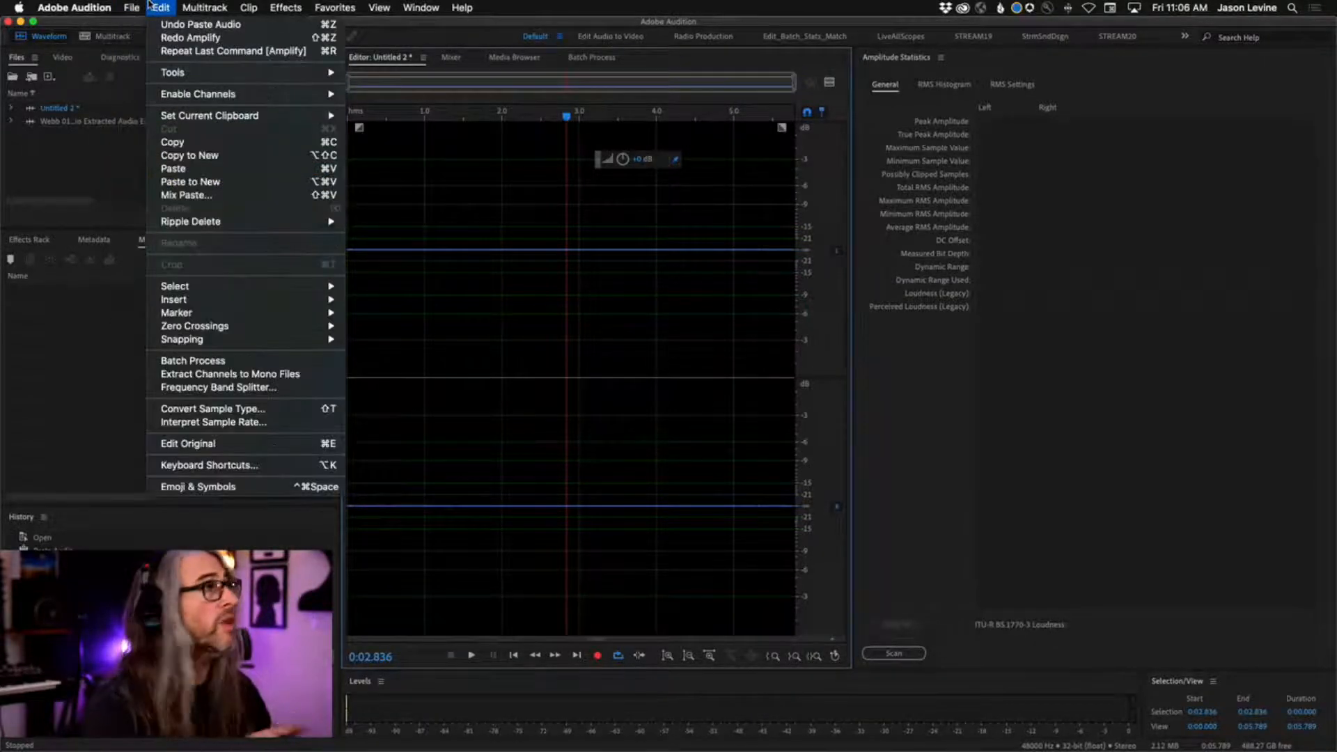
click(148, 5)
key(super+Tab)
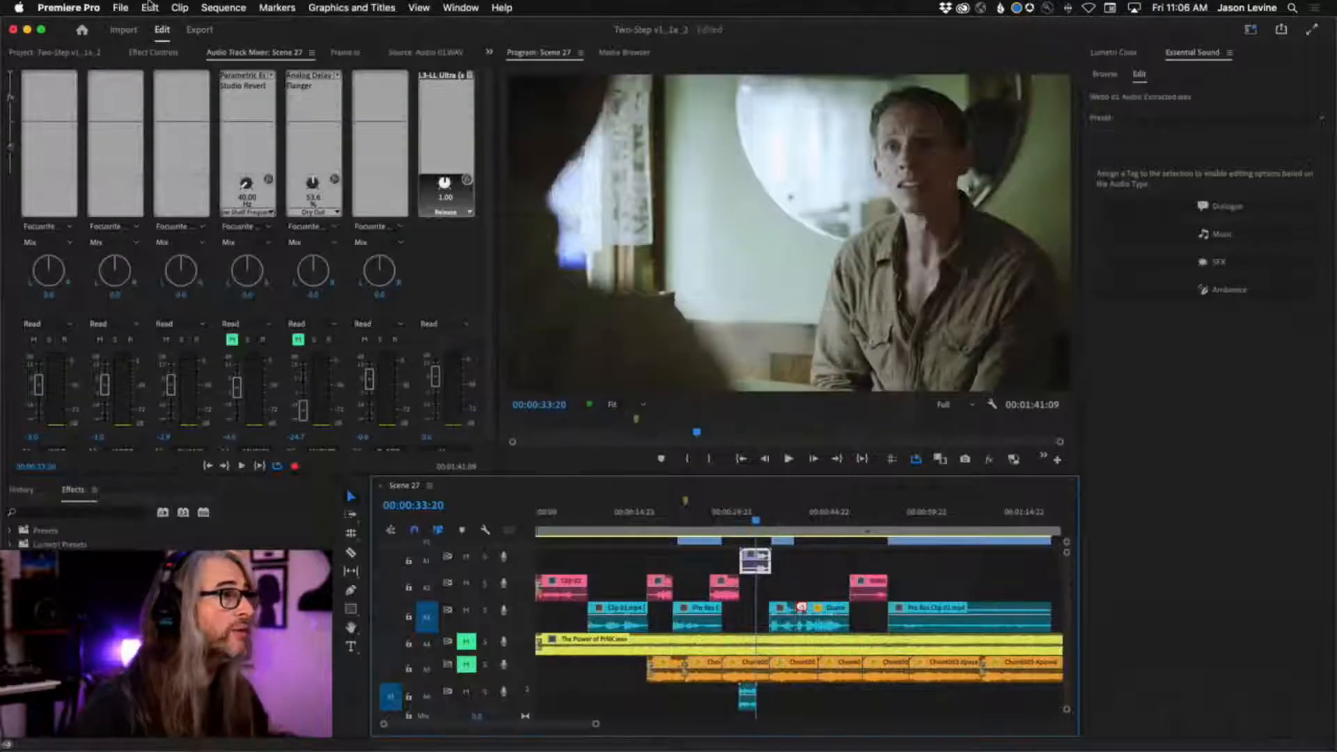
click(52, 54)
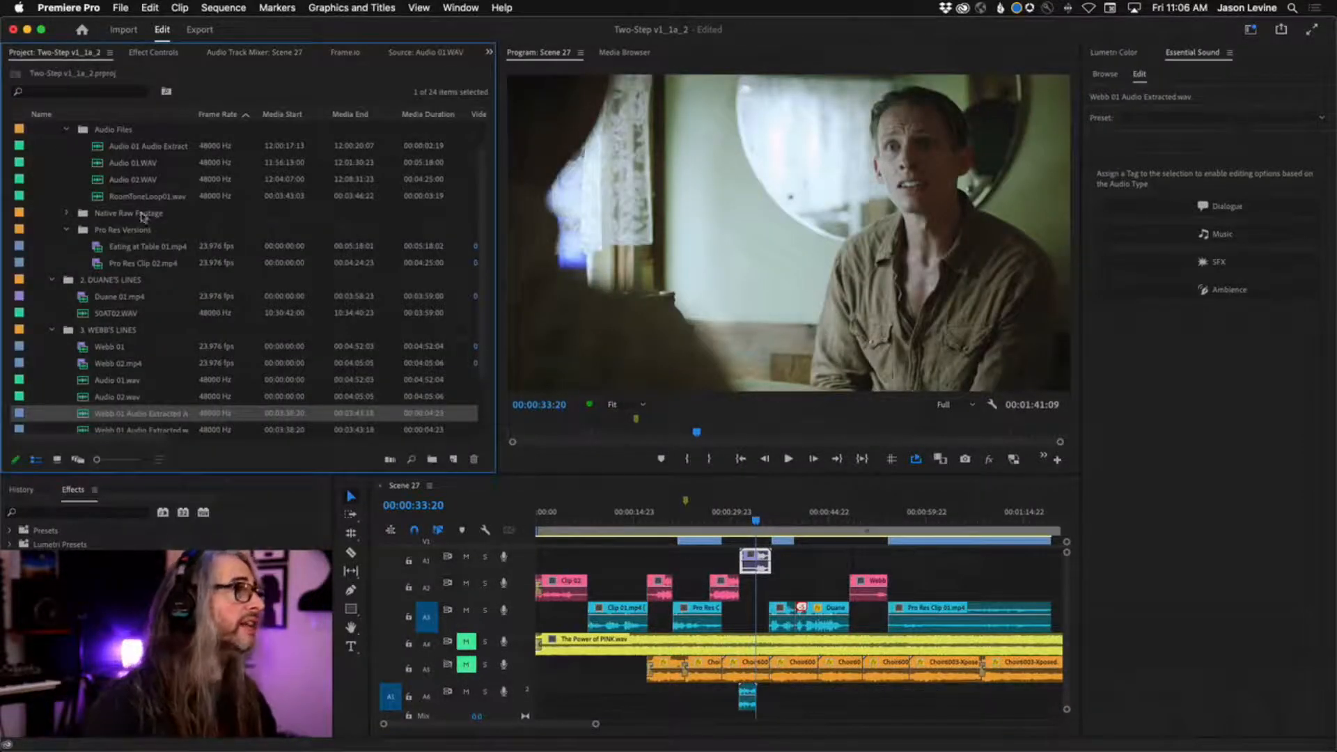
mouse_move(98, 199)
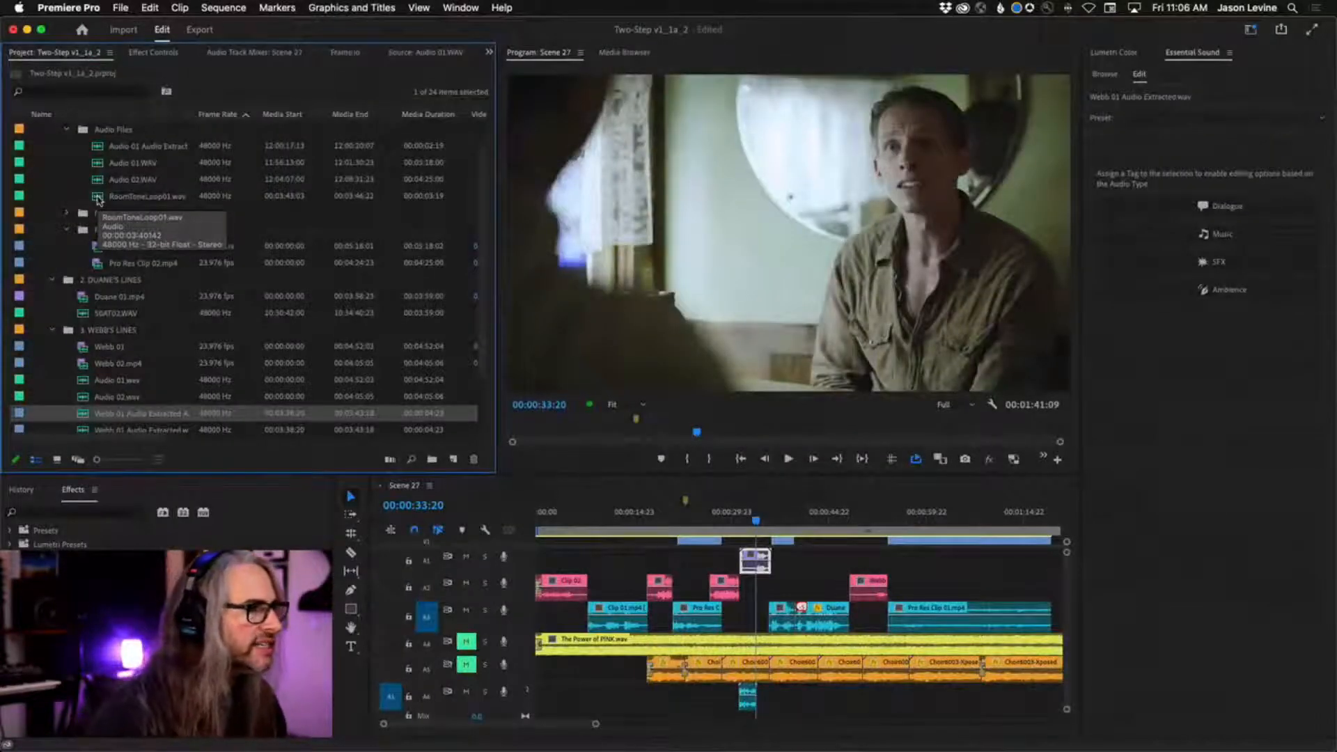
drag(98, 200, 747, 625)
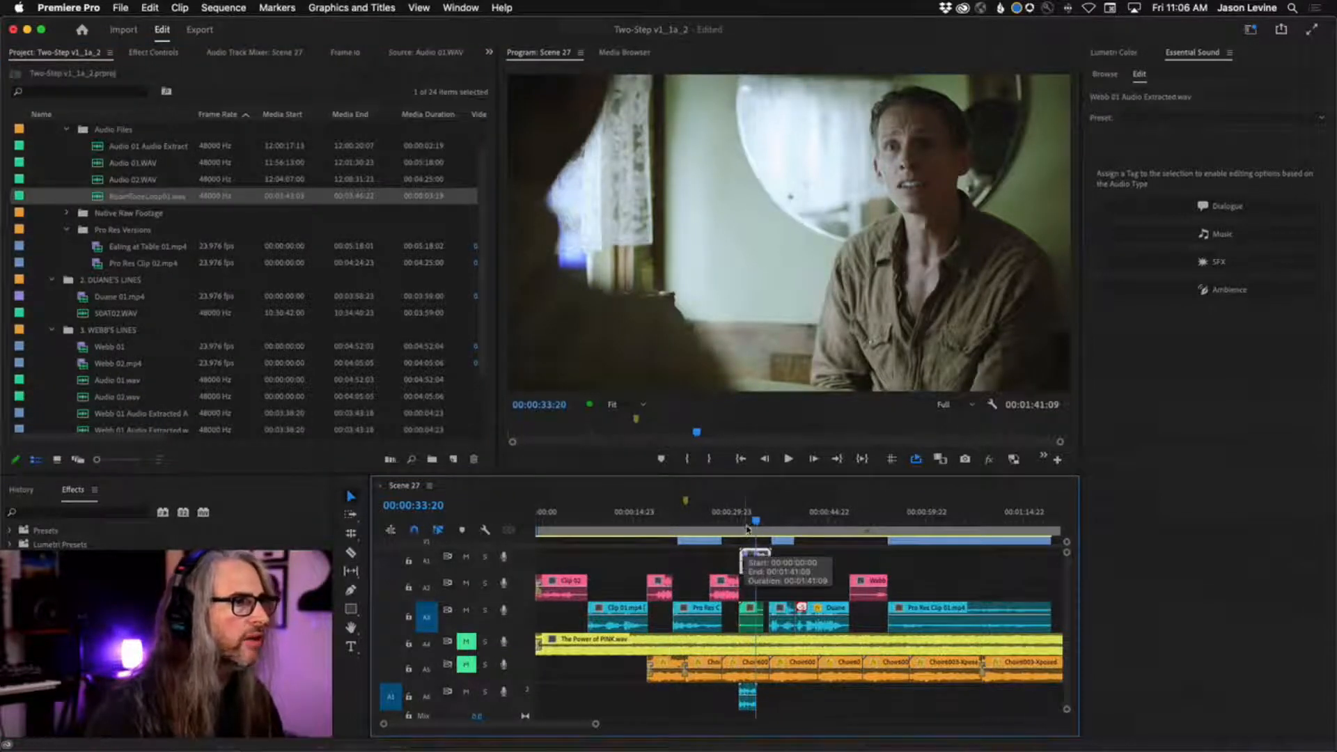
Play the sequence from 00:00:30:16 through the added room tone clip.
drag(756, 522, 735, 522)
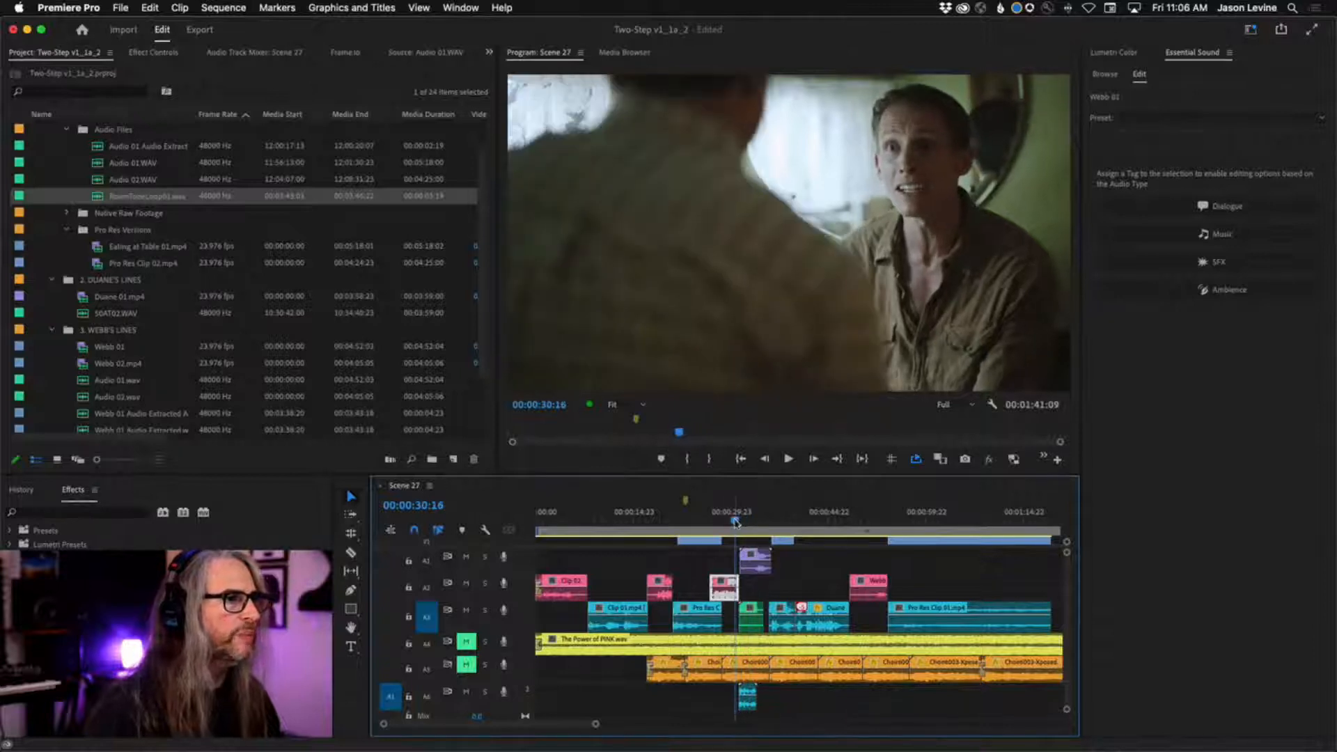
key(space)
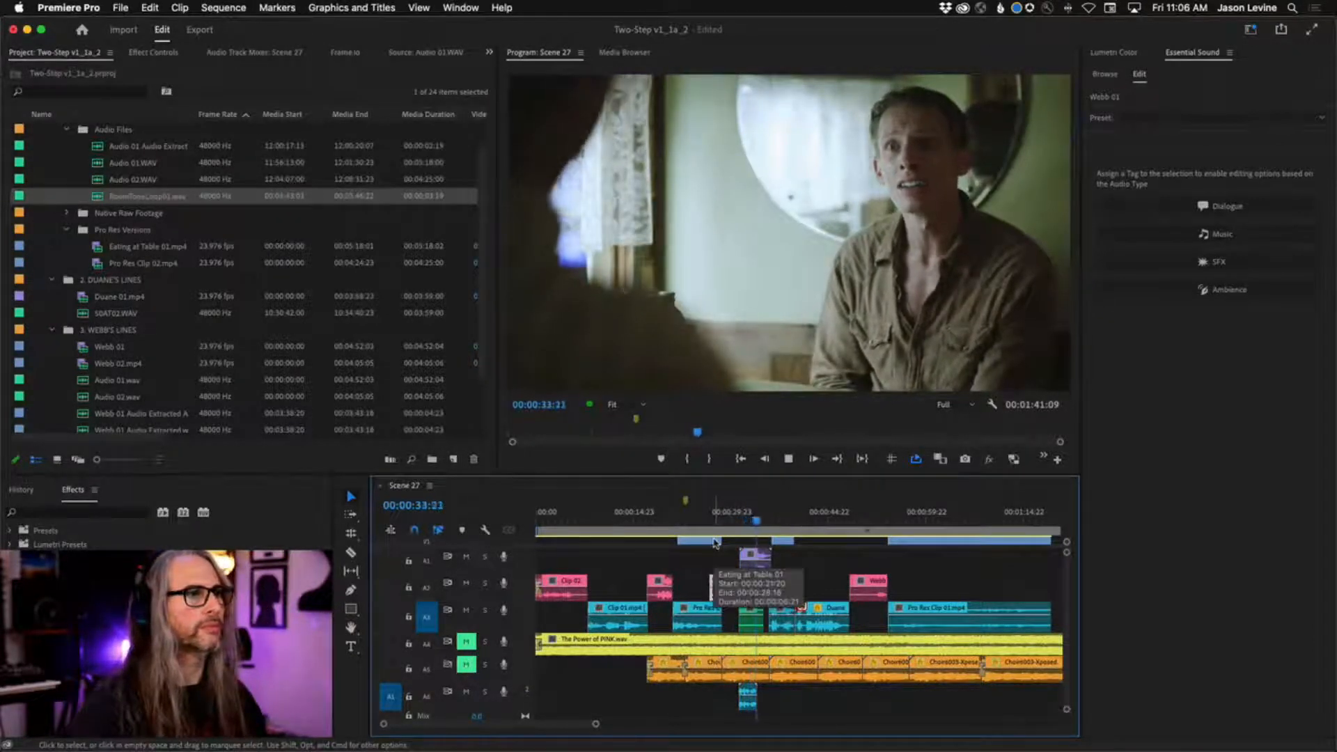
key(space)
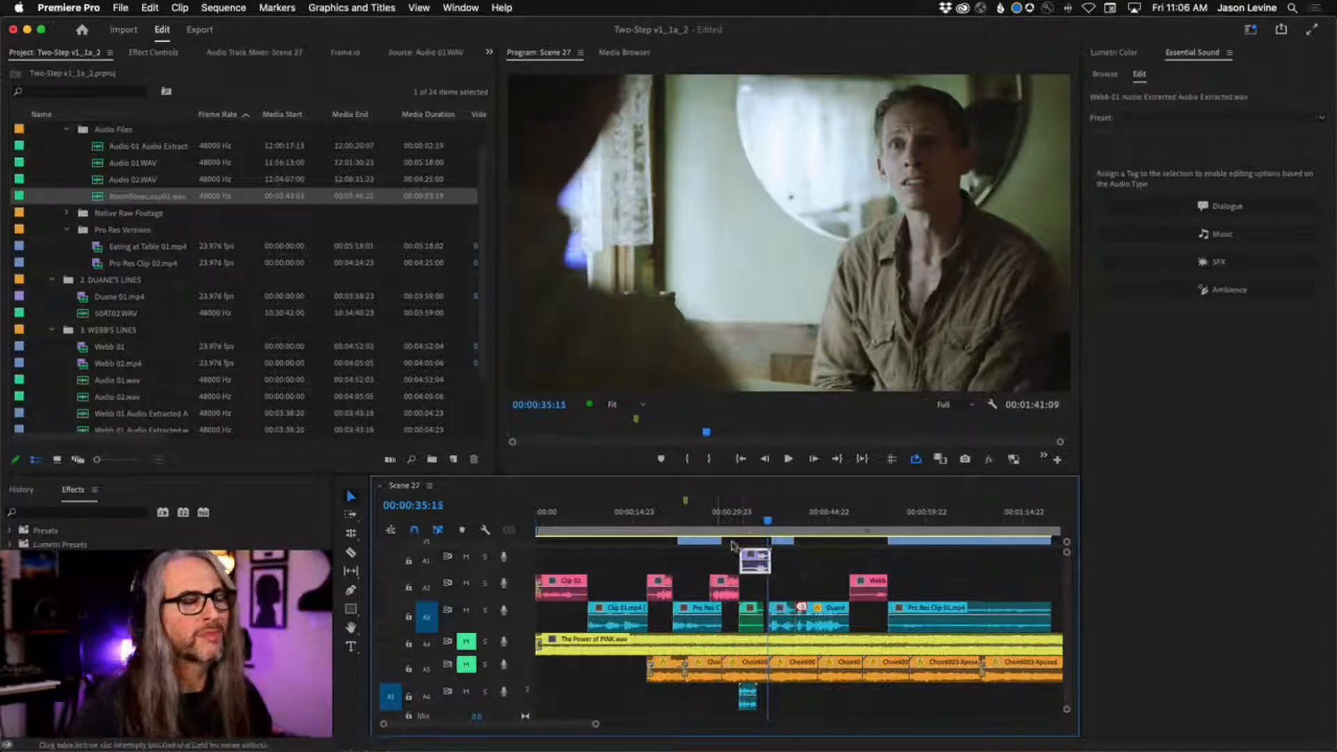
Mute track A3 and play the sequence from 00:00:30:19 to hear the purple clip without the room tone.
drag(765, 524, 736, 513)
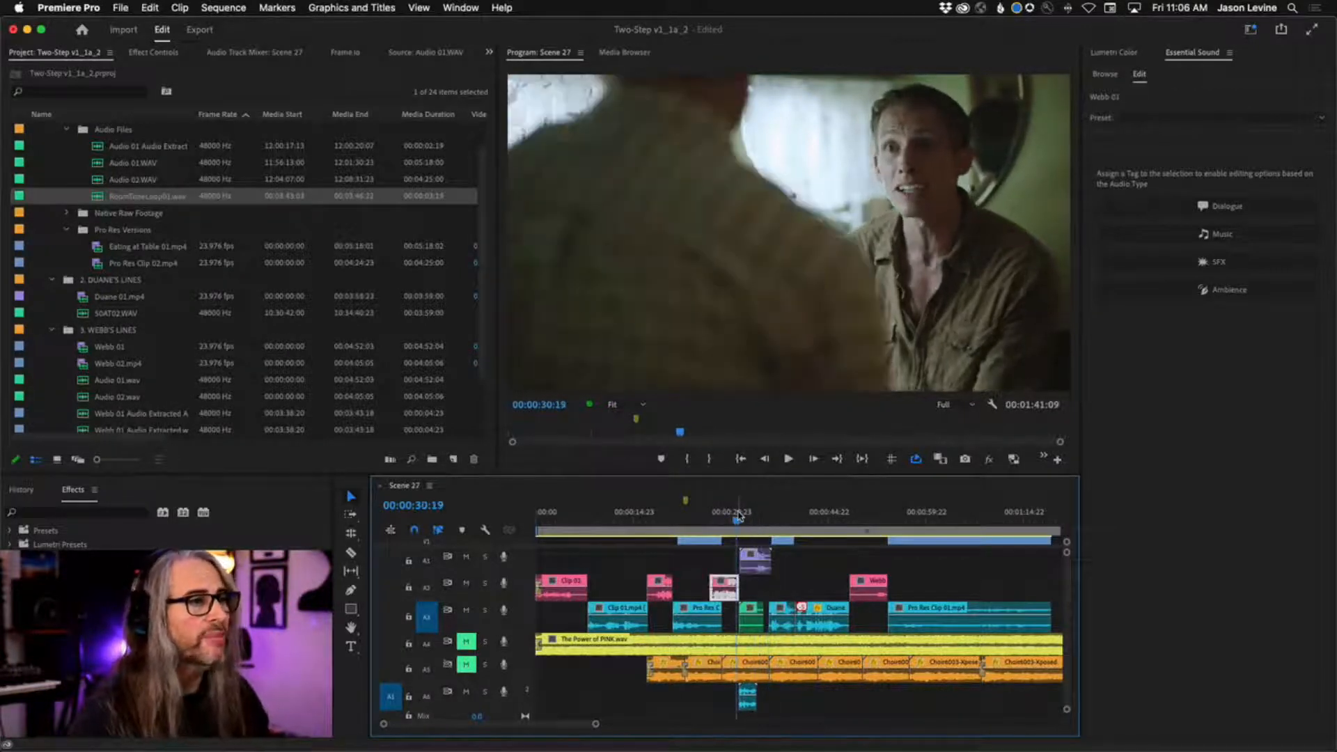
click(466, 610)
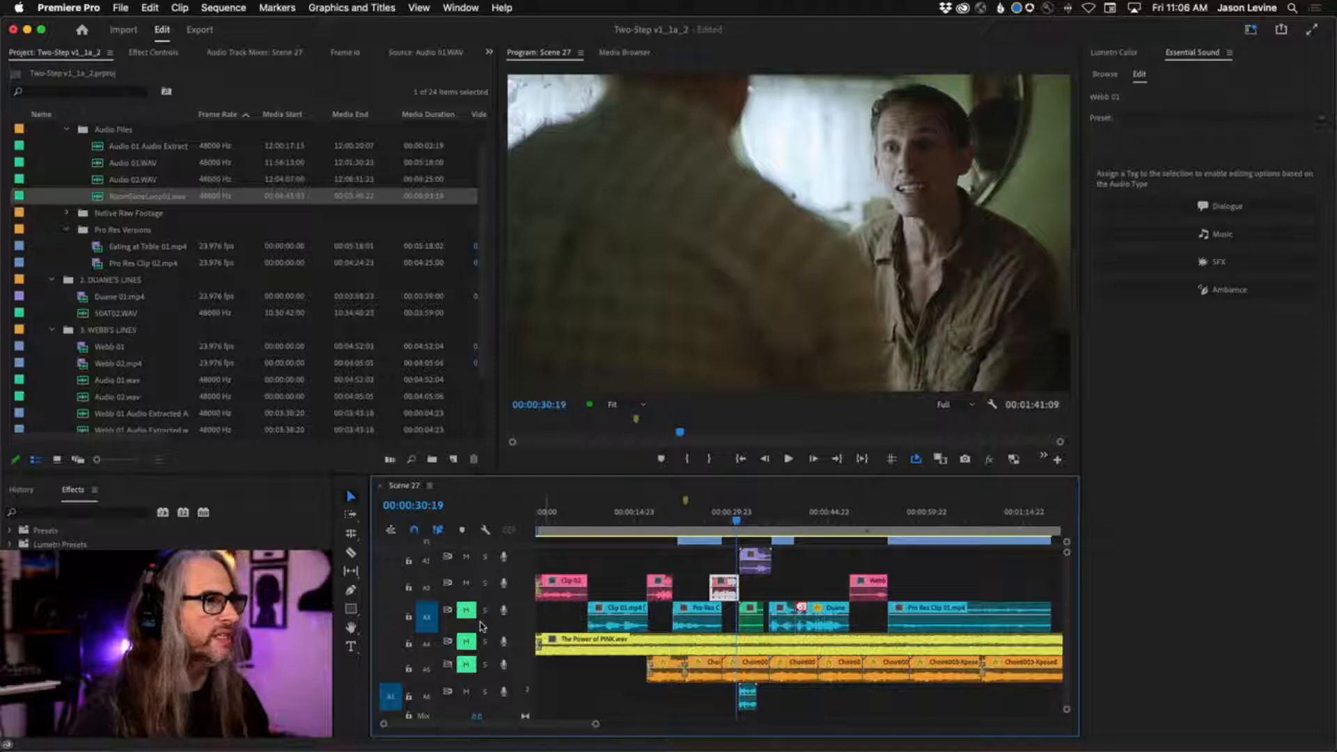
key(space)
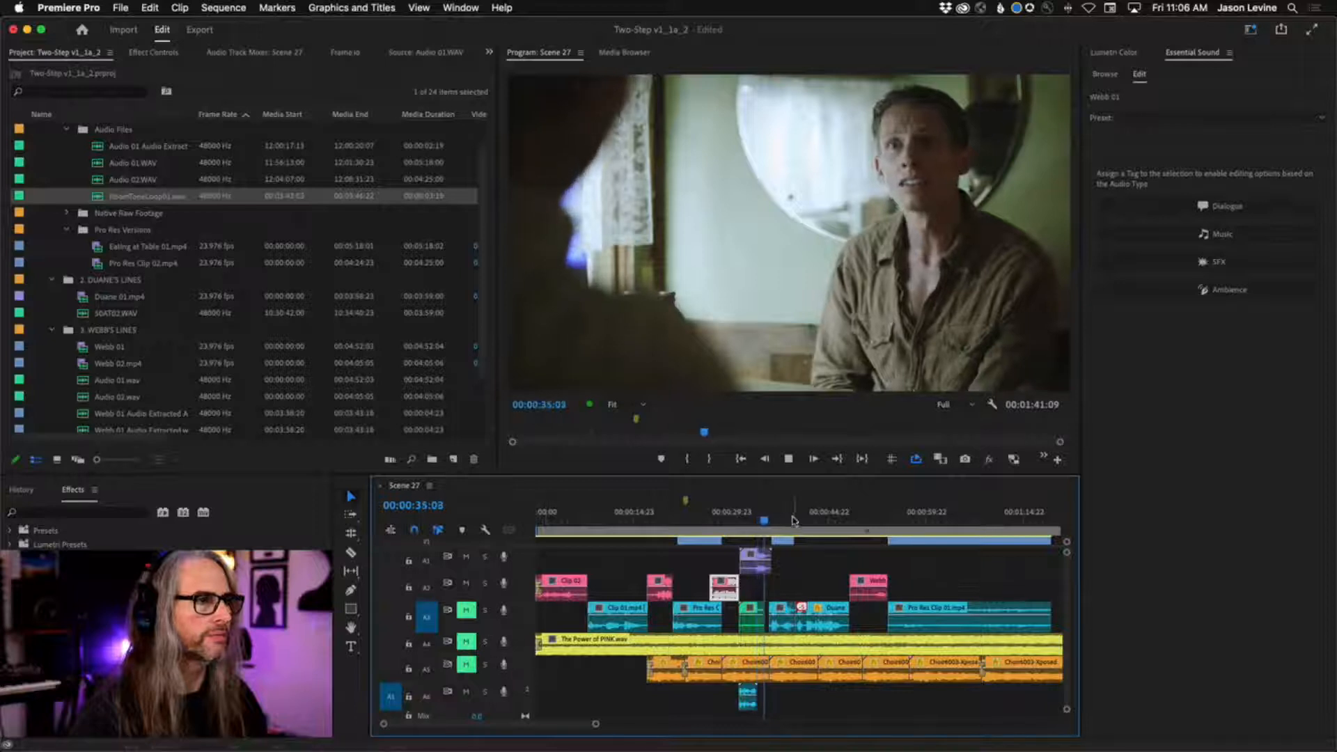
key(space)
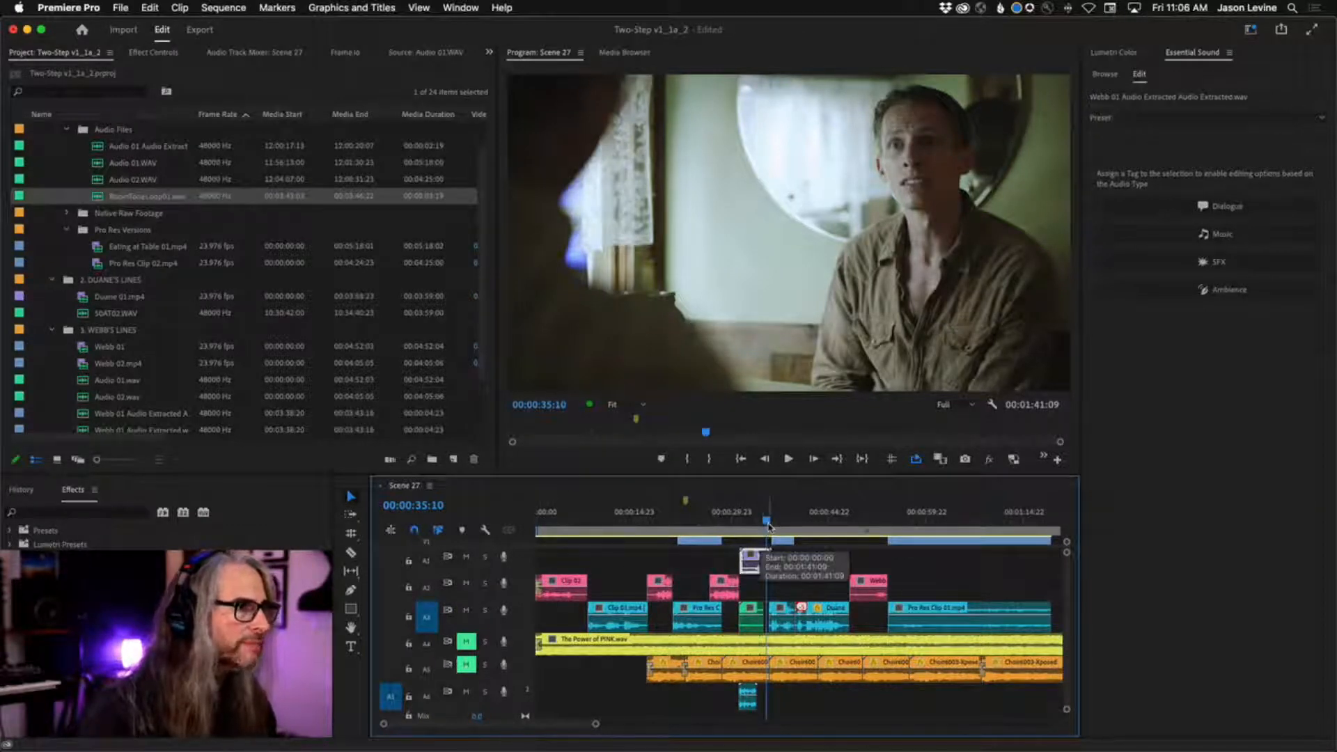
Replay the passage under the purple clip with track A3 unmuted to hear it with the room tone.
drag(769, 522, 738, 522)
key(space)
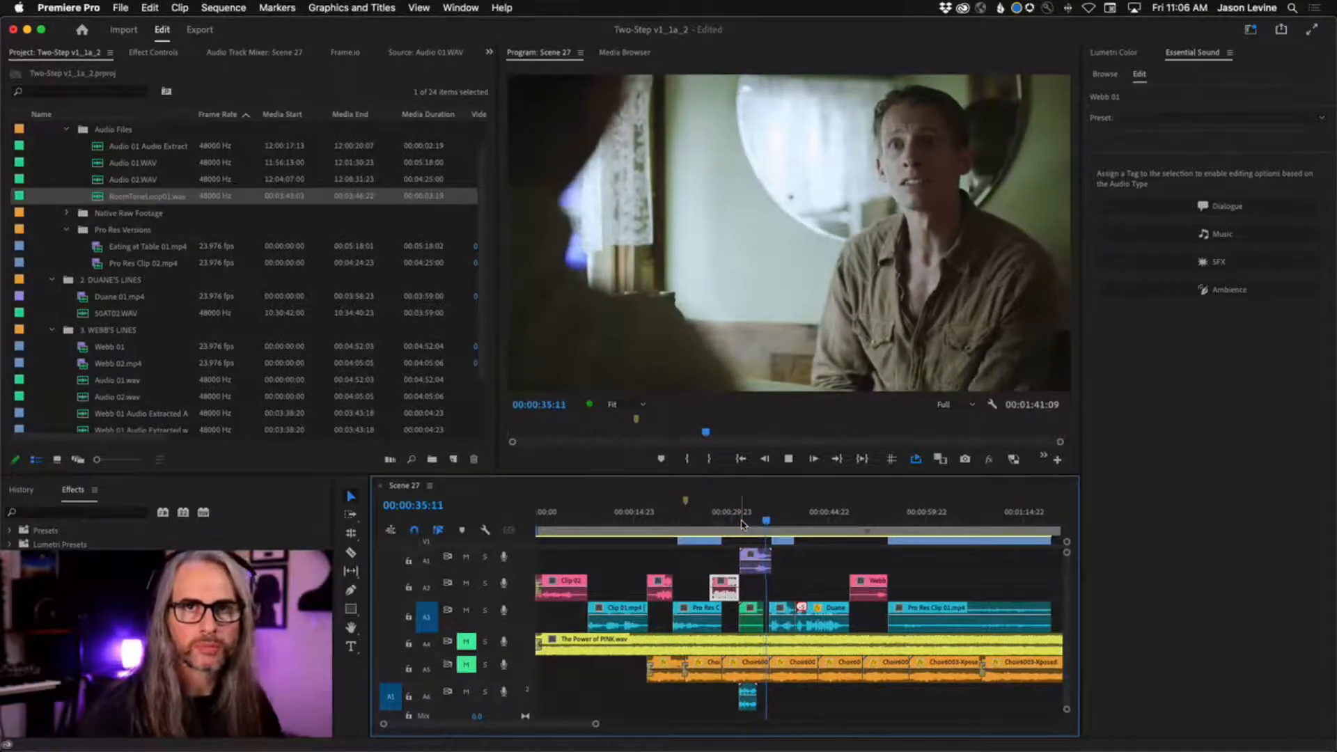
key(space)
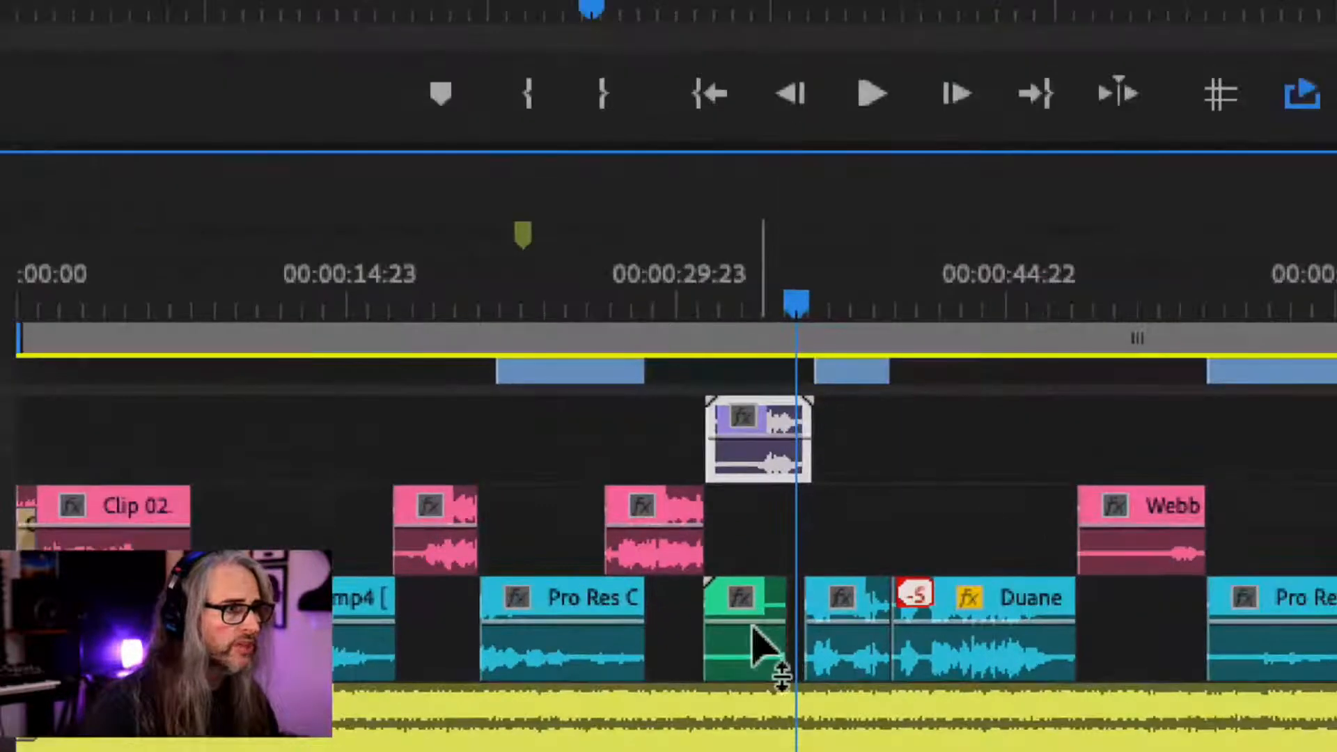
Lower the volume of the green room tone clip on A3 well down and bring it partly back up.
click(755, 617)
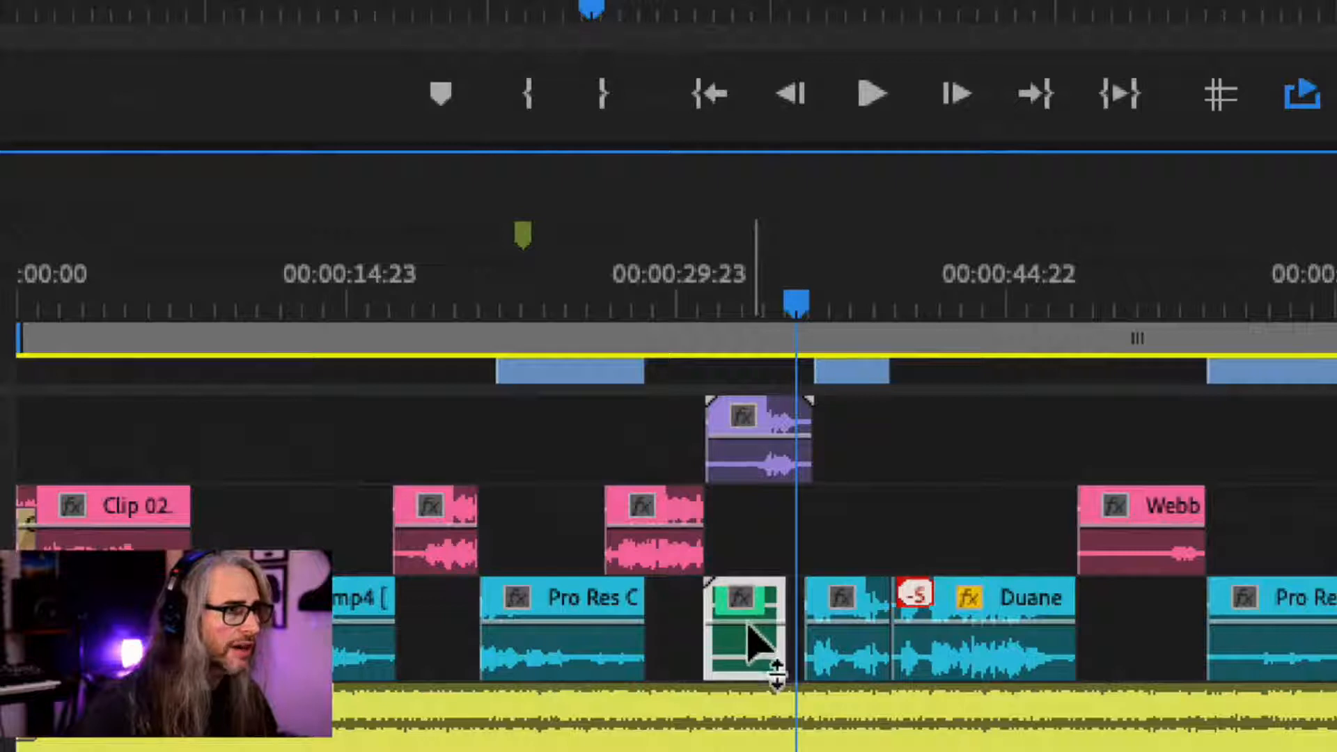
drag(747, 623, 748, 665)
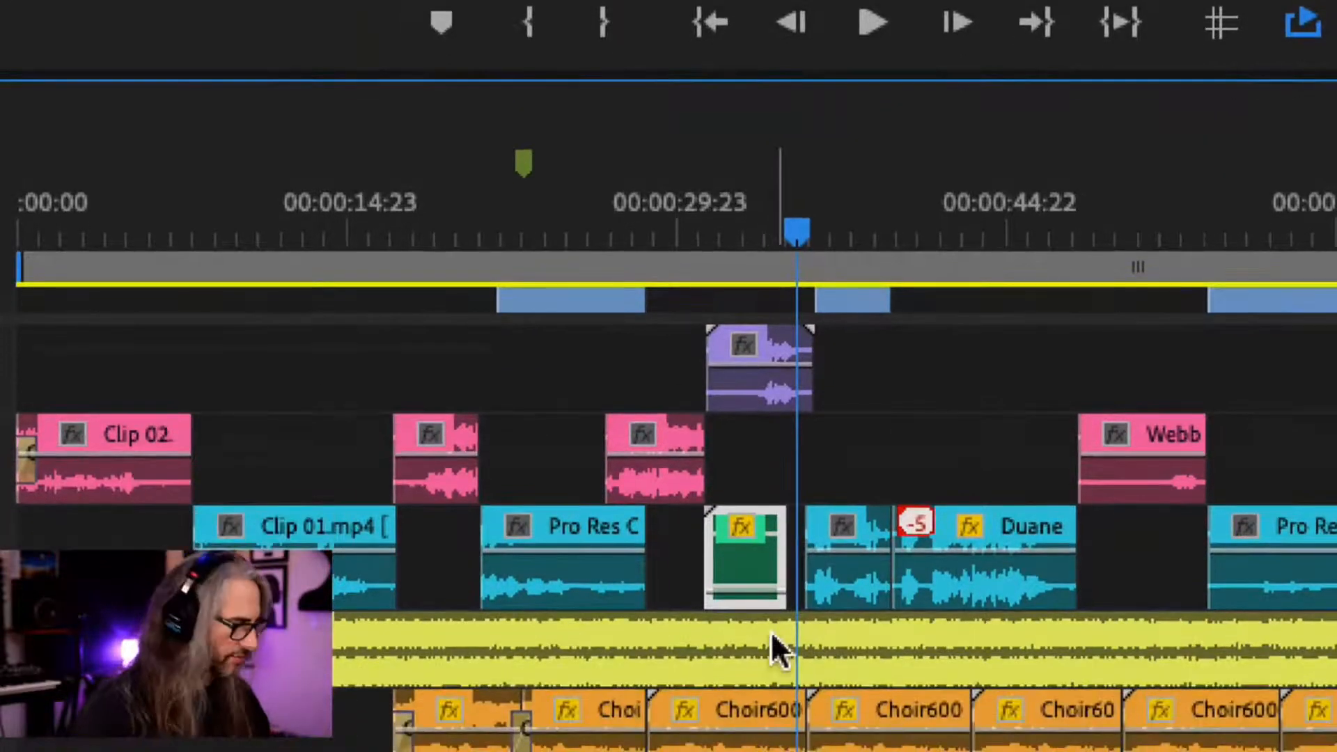
drag(746, 584, 746, 556)
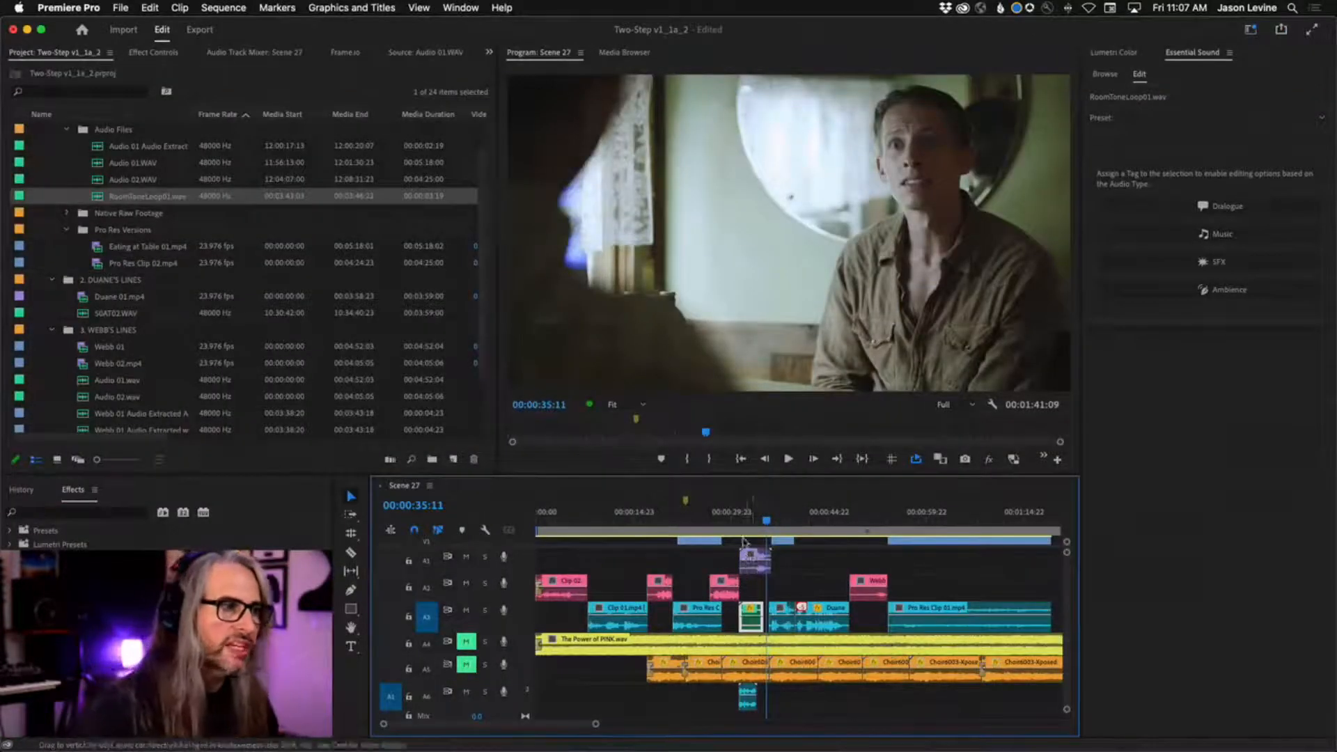
Show the Audio Track Mixer, unmute the music on A4, and mute tracks A1, A2, A3 and A5, with the playhead at 00:00:31:08.
click(247, 52)
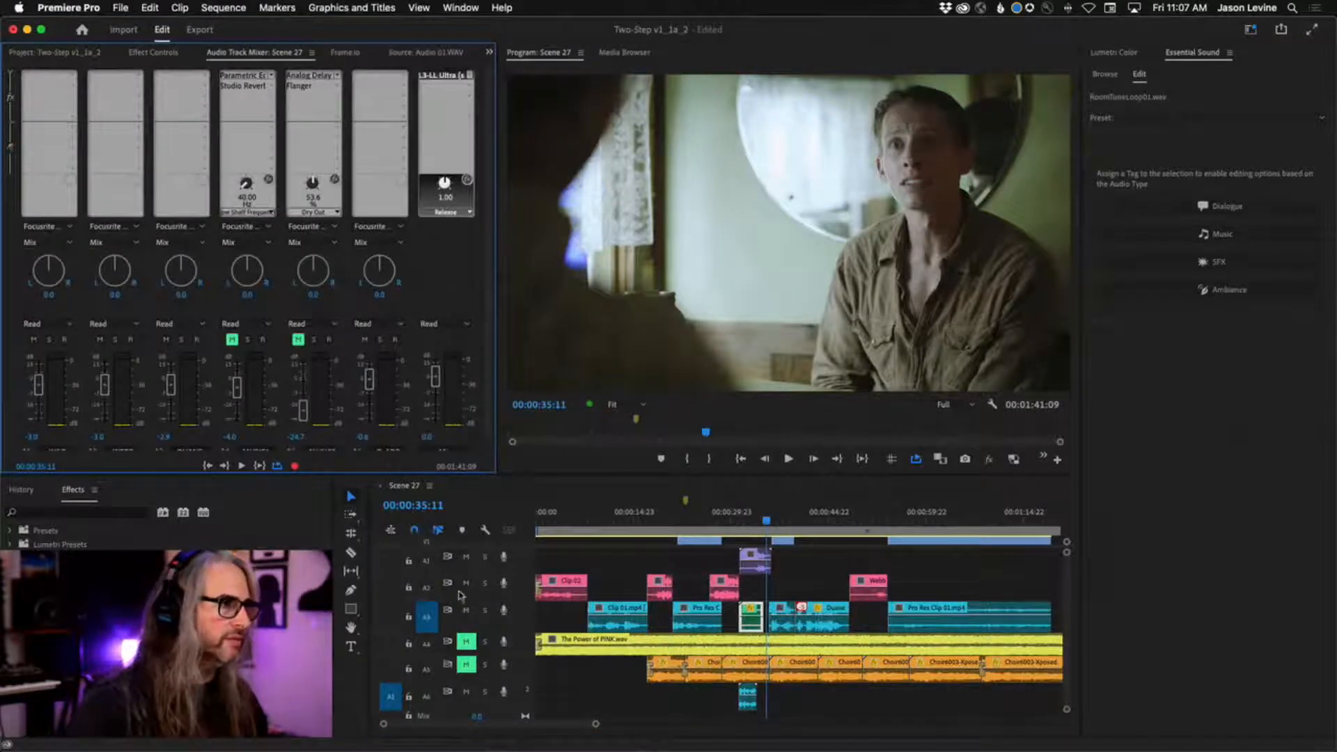
click(466, 641)
click(467, 664)
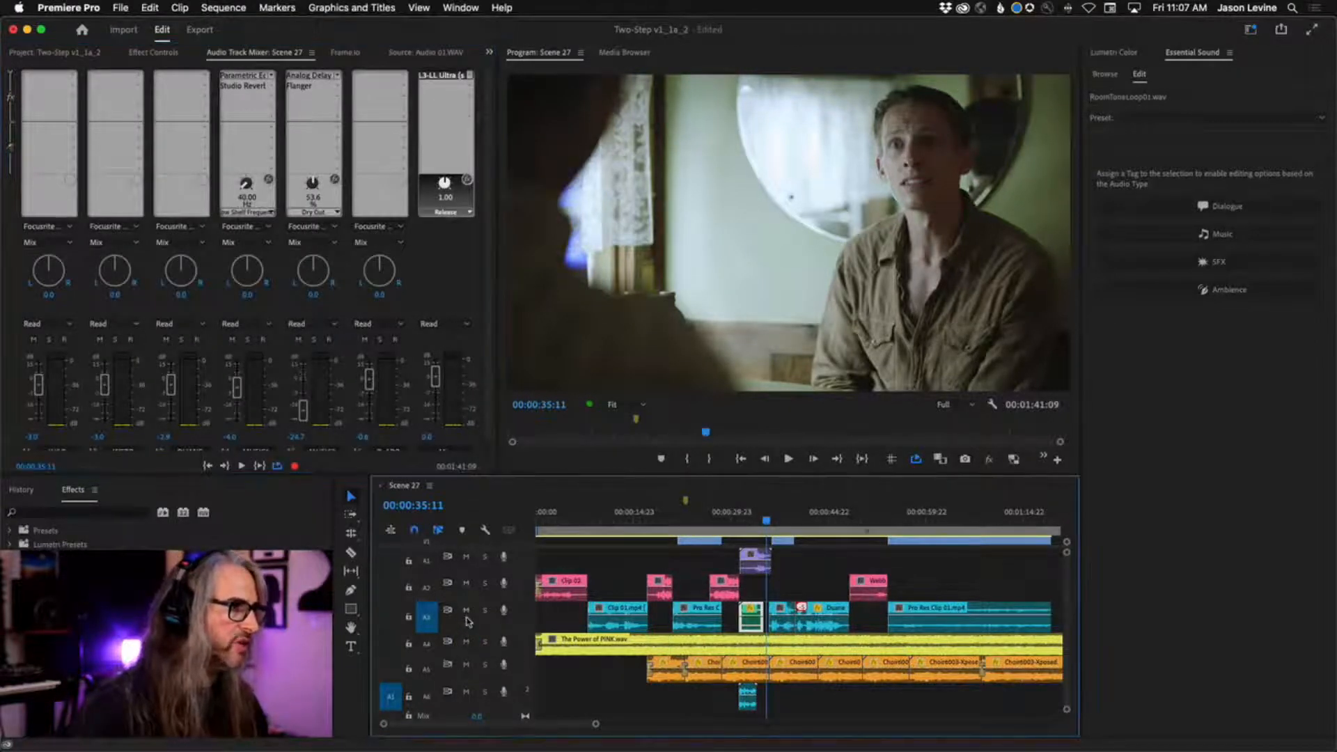
click(466, 610)
click(466, 583)
click(465, 559)
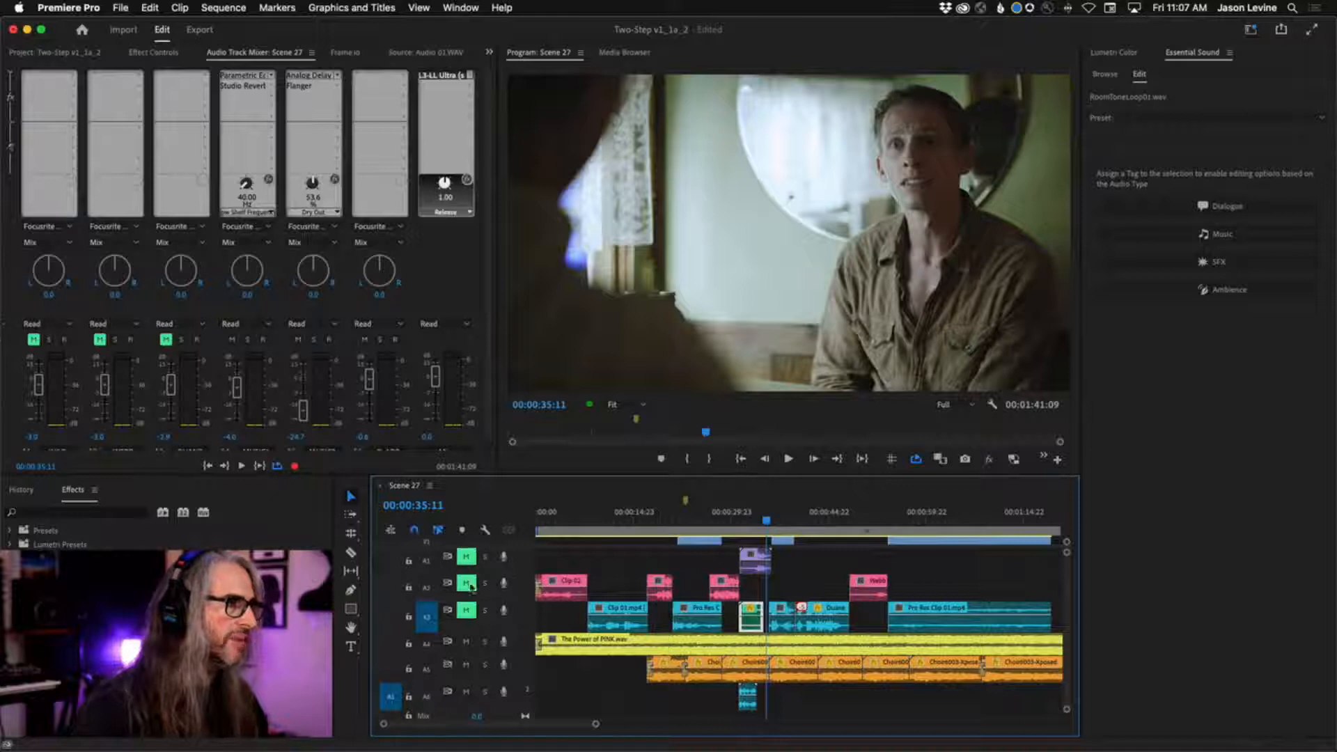
click(755, 563)
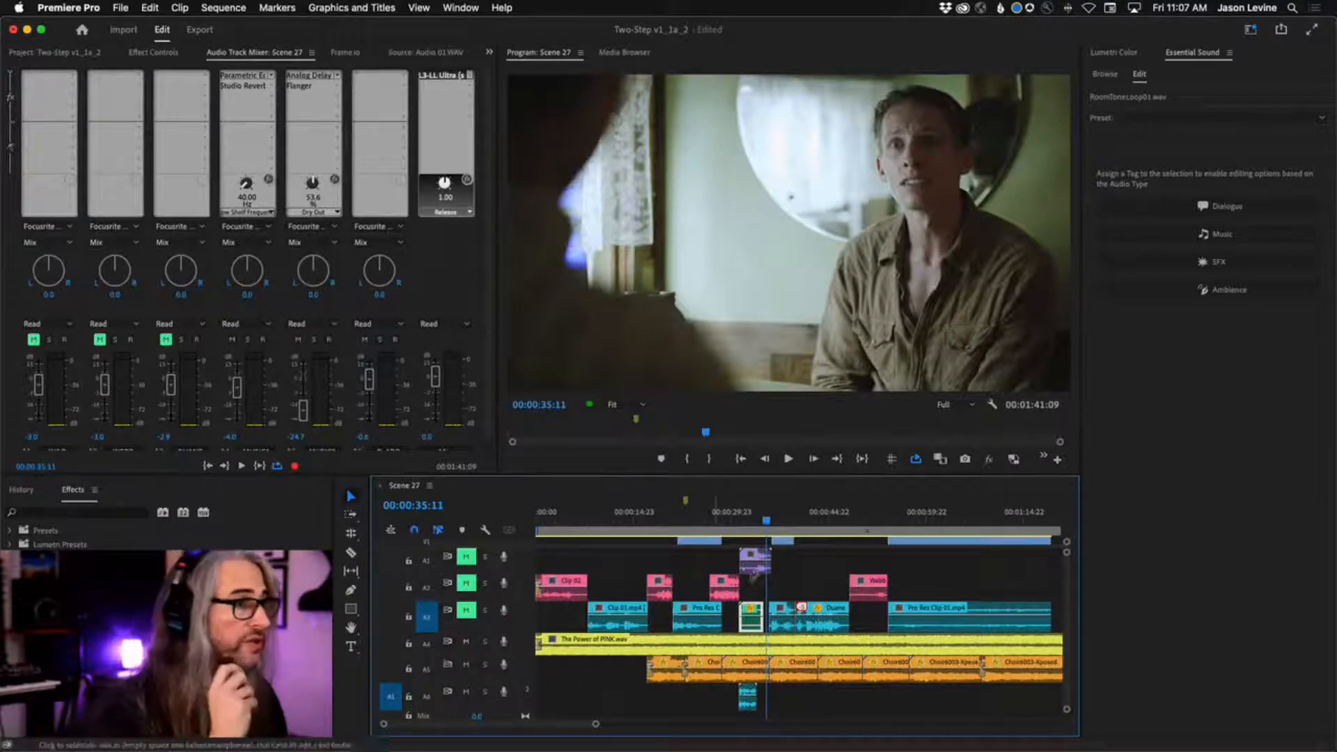
drag(766, 519, 739, 517)
click(468, 664)
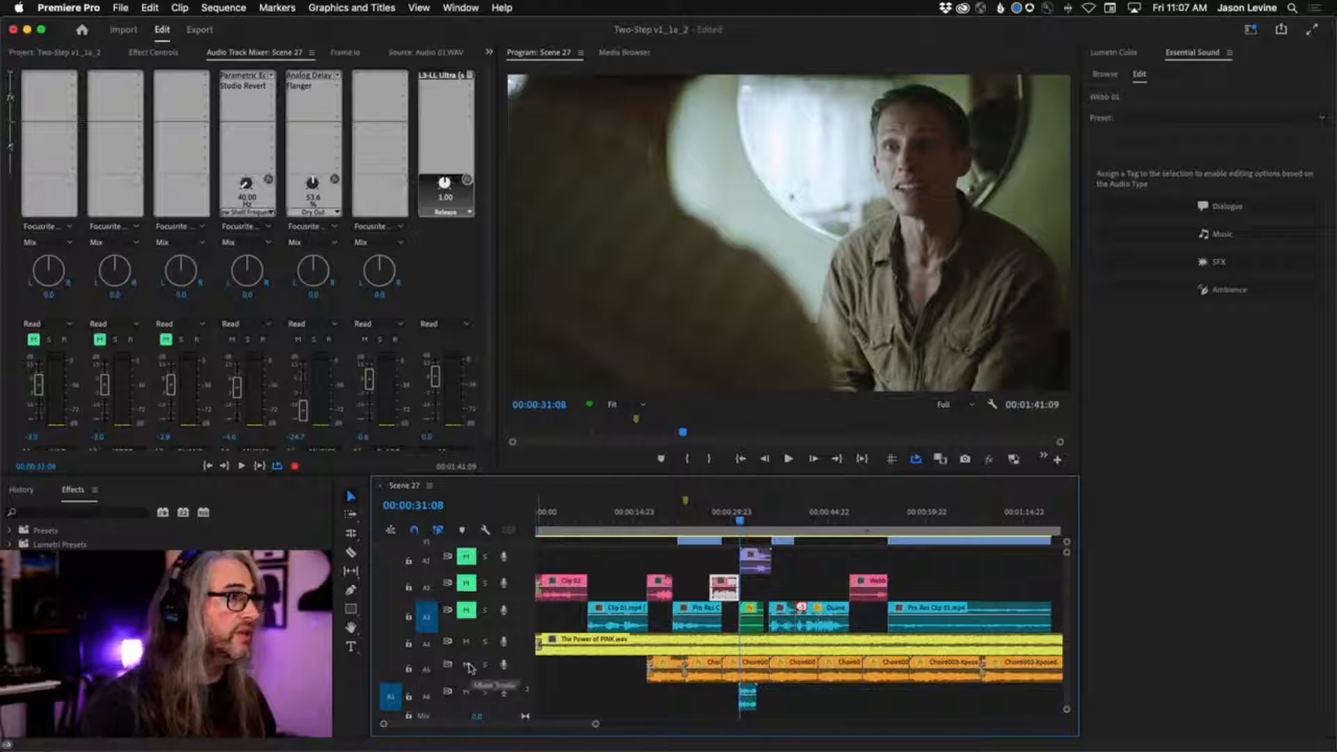
Bypass the Parametric Equalizer and Studio Reverb effects on the A4 music track.
click(253, 77)
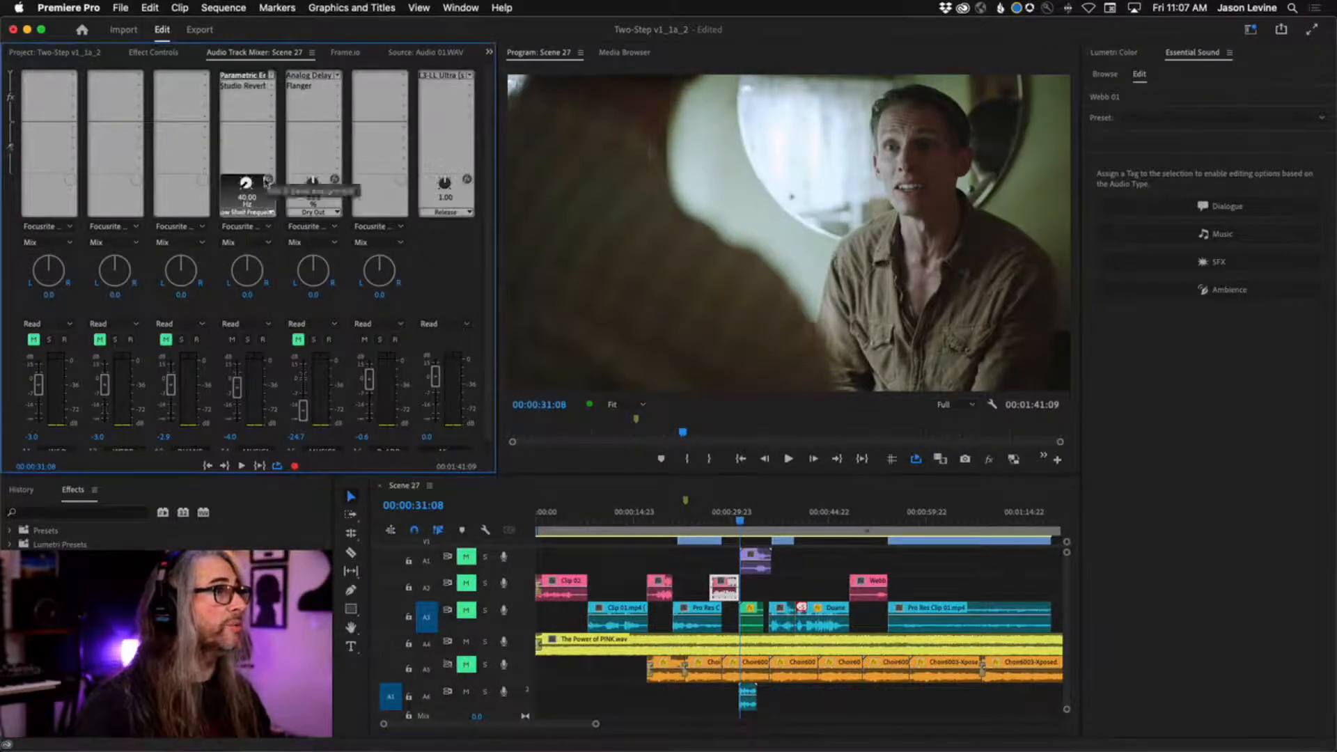
click(243, 87)
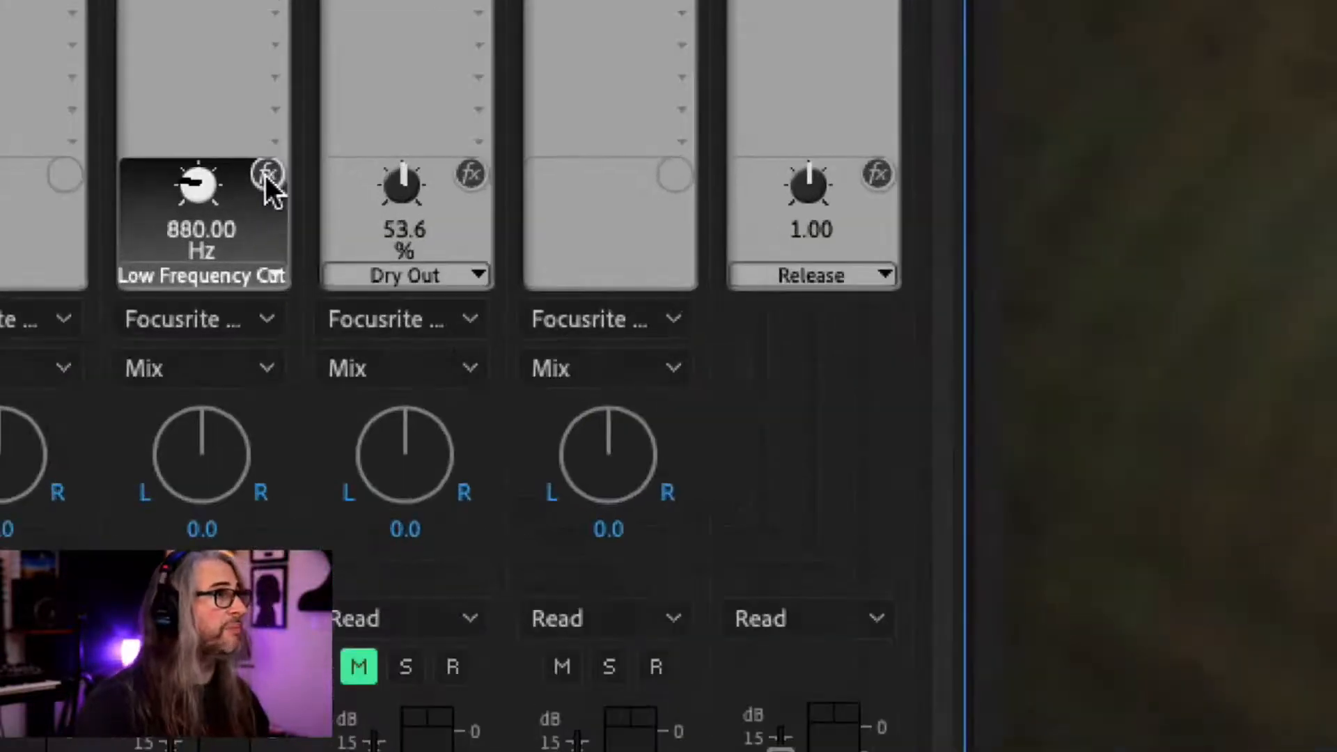
click(266, 174)
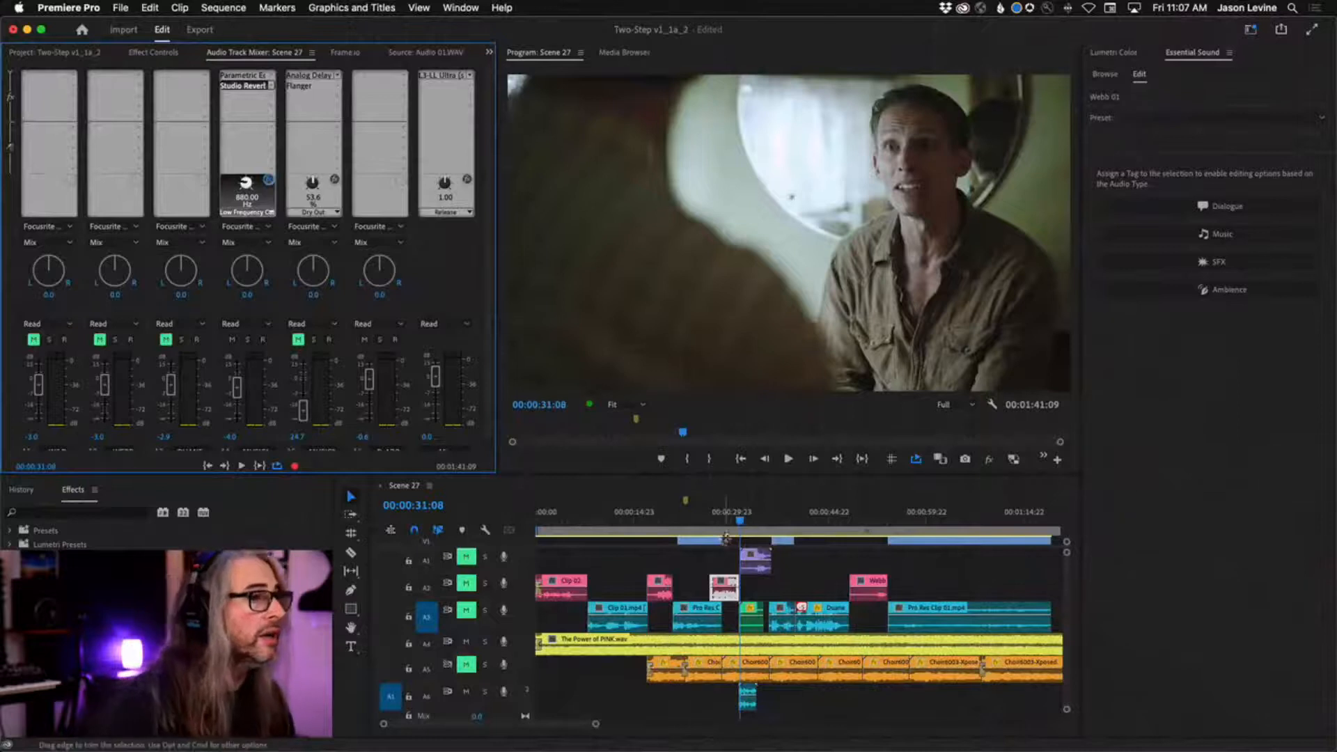
Play the unprocessed music from 00:00:28:11 and mute track A6 during playback.
drag(741, 522, 686, 527)
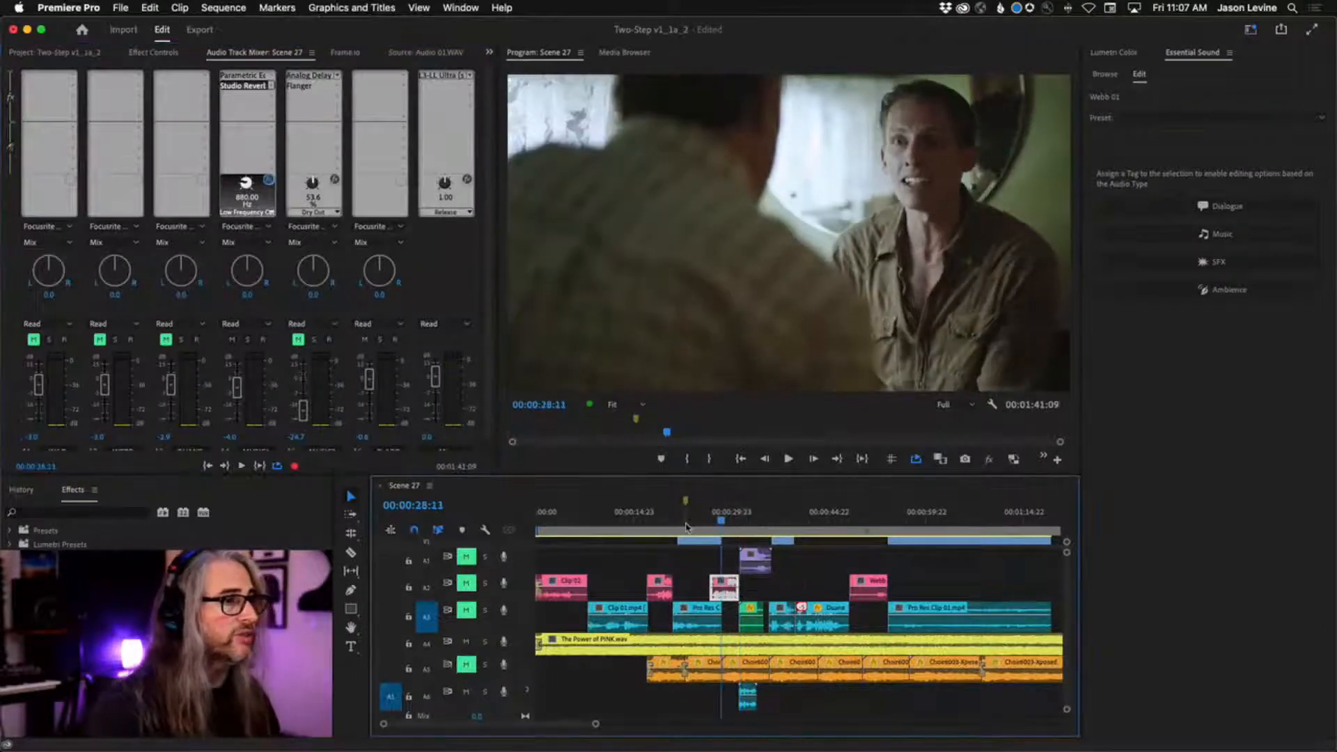
key(space)
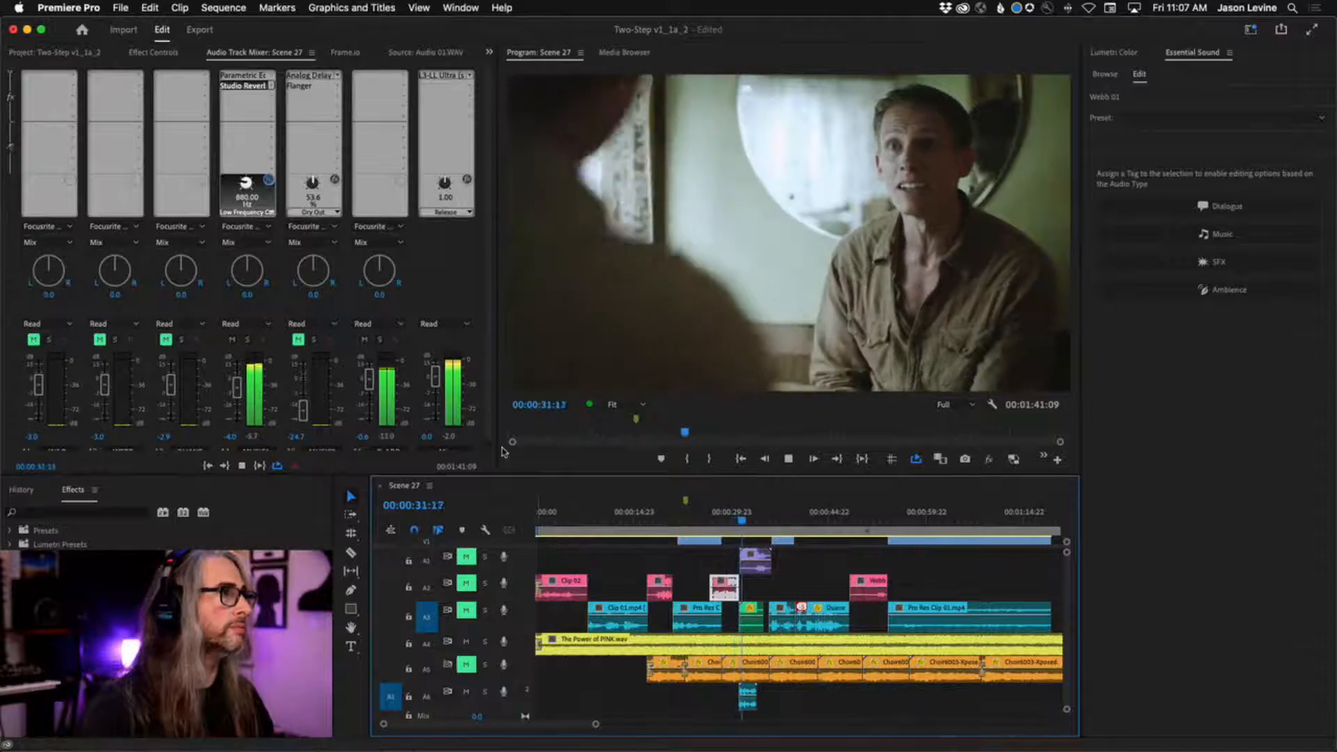
click(466, 691)
key(space)
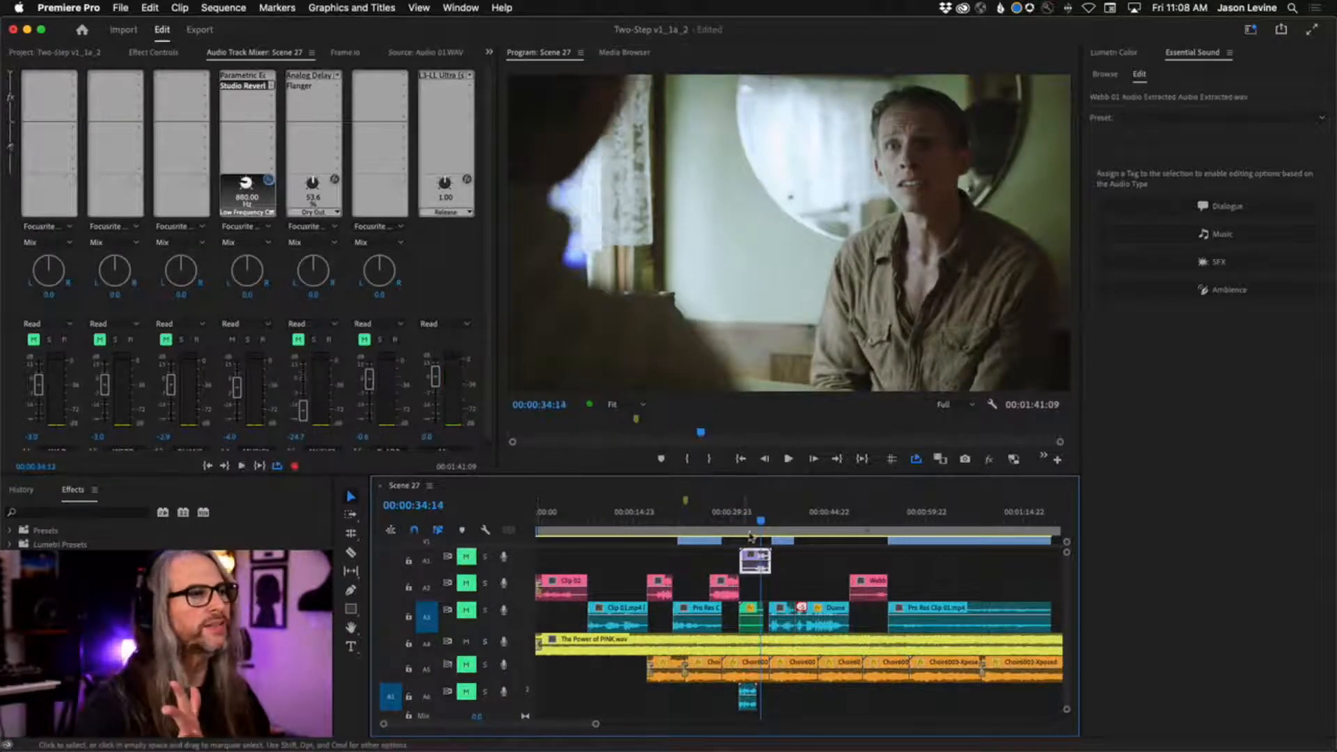
Return the playhead to 00:00:28:16 and open the A4 music track's Parametric Equalizer editor, moving its window up over the program monitor.
drag(760, 524, 722, 521)
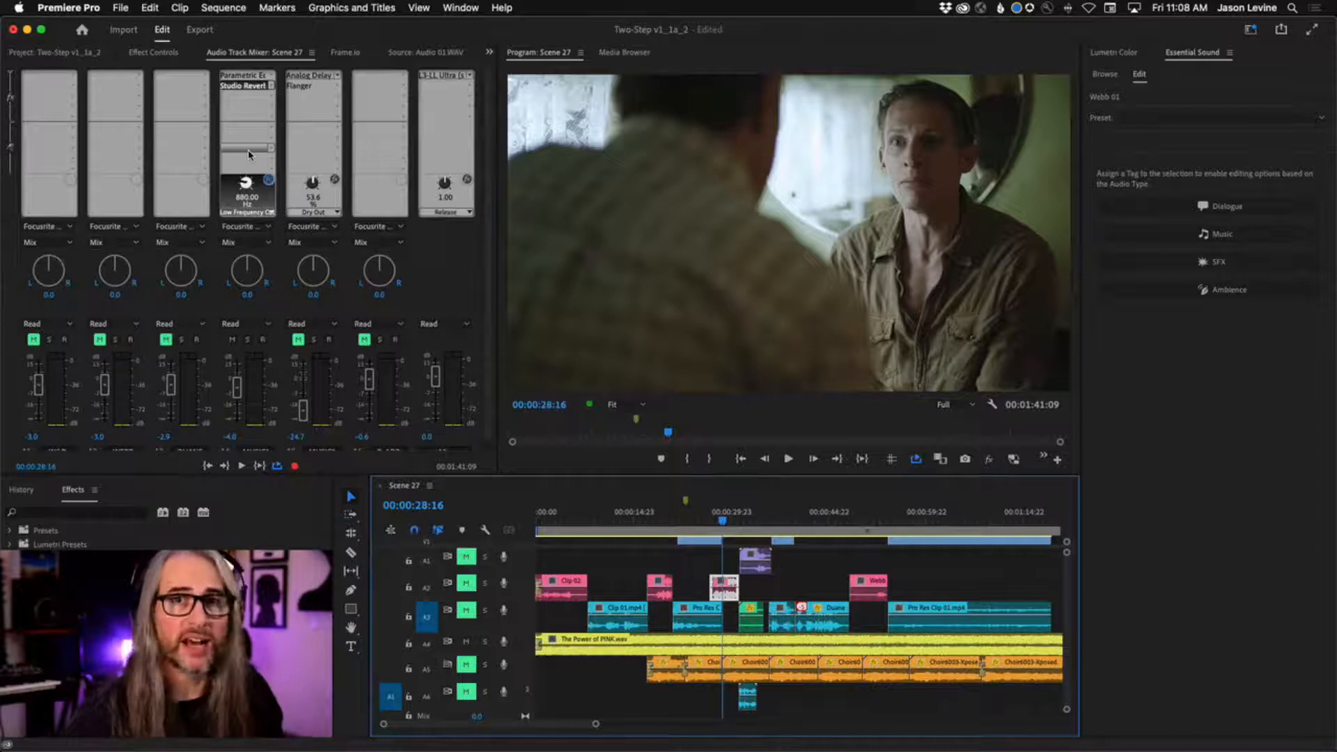
double_click(241, 75)
drag(647, 226, 587, 173)
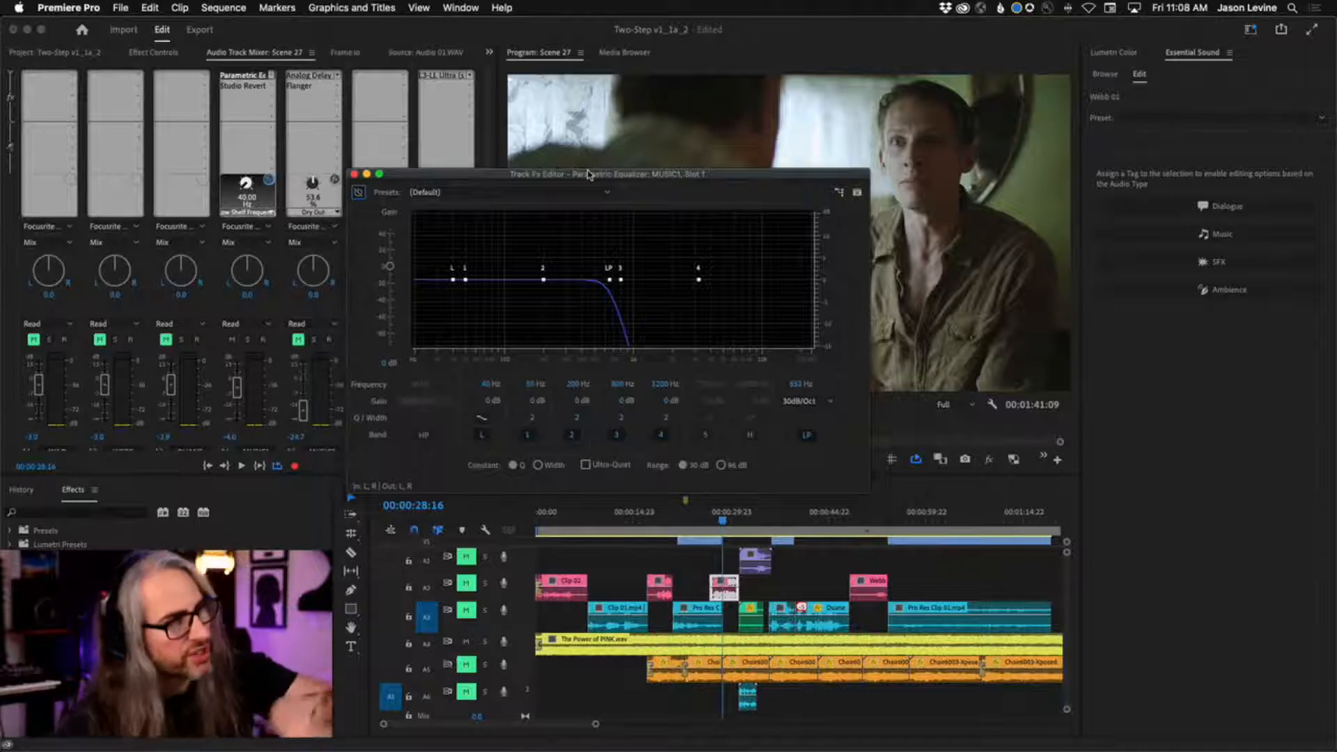
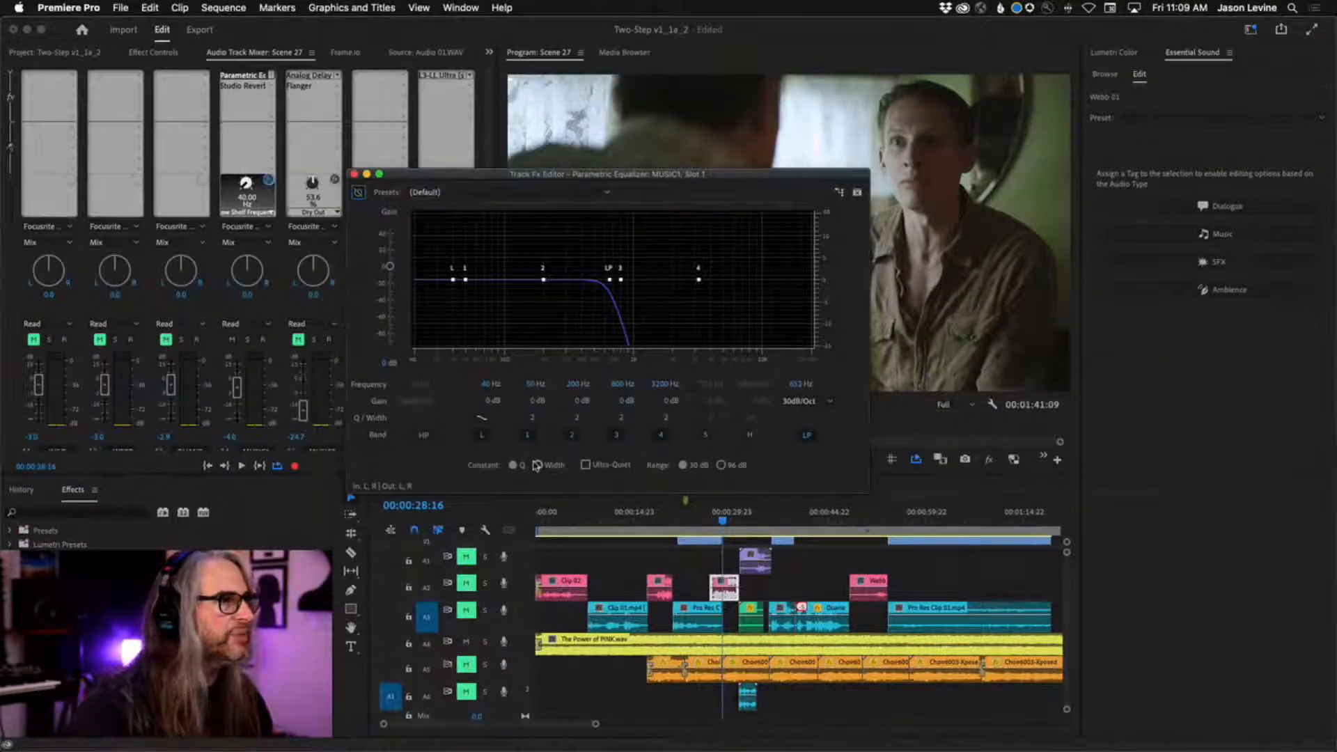
Play the music from 00:00:28:16, compare it with the A4 Parametric Equalizer on and bypassed, leave the effect enabled, and close its editor.
key(space)
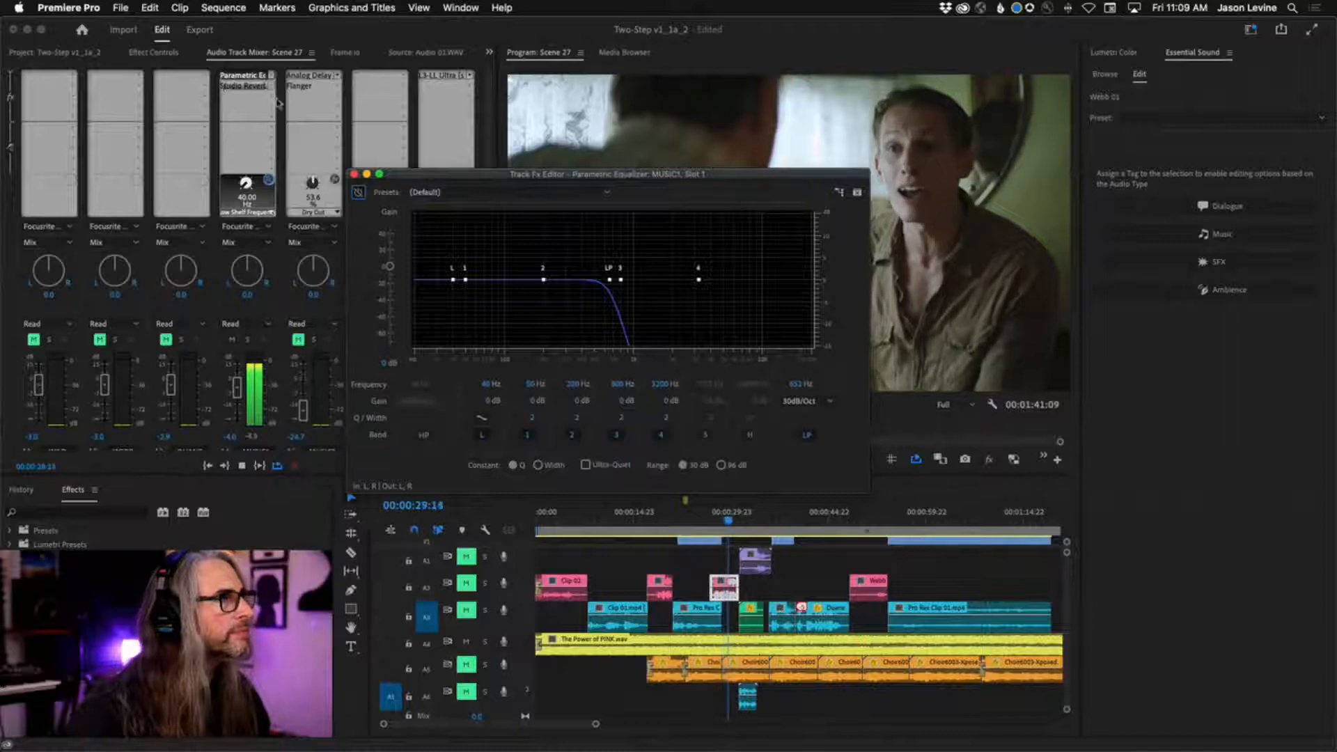
click(269, 181)
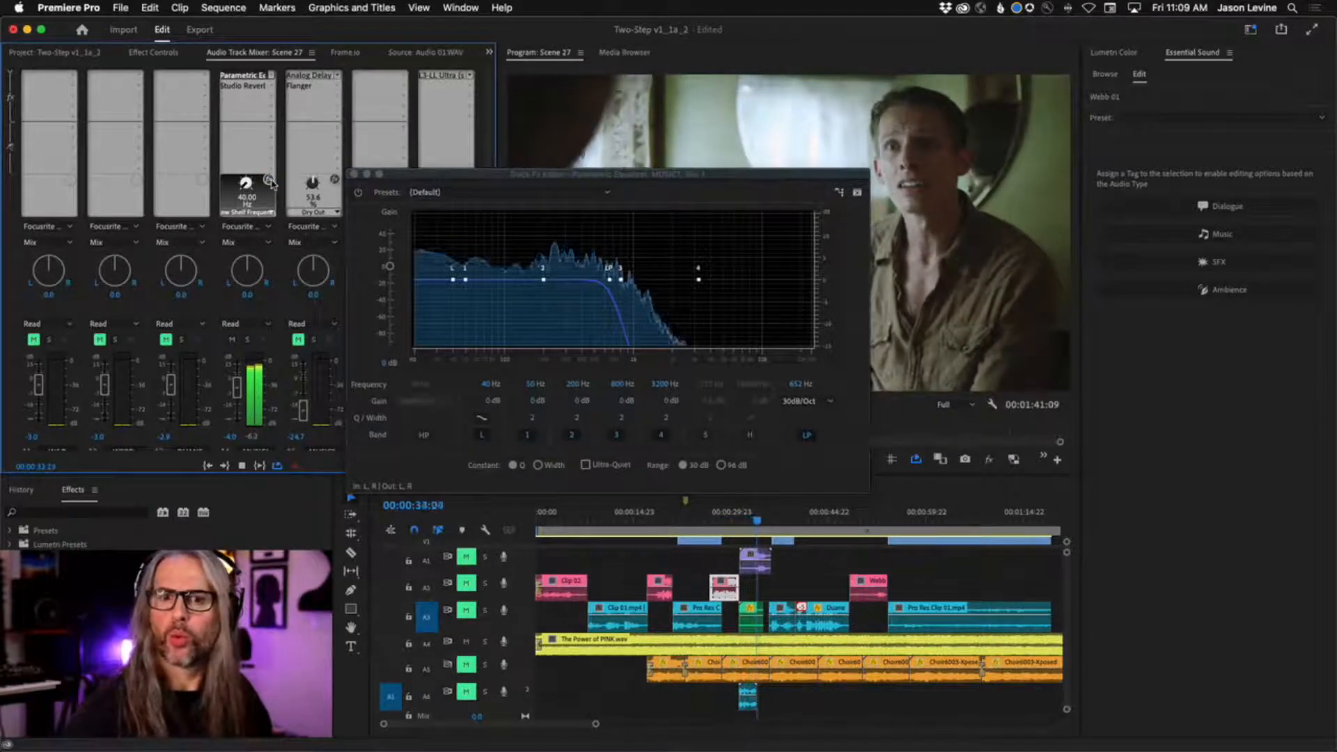
key(space)
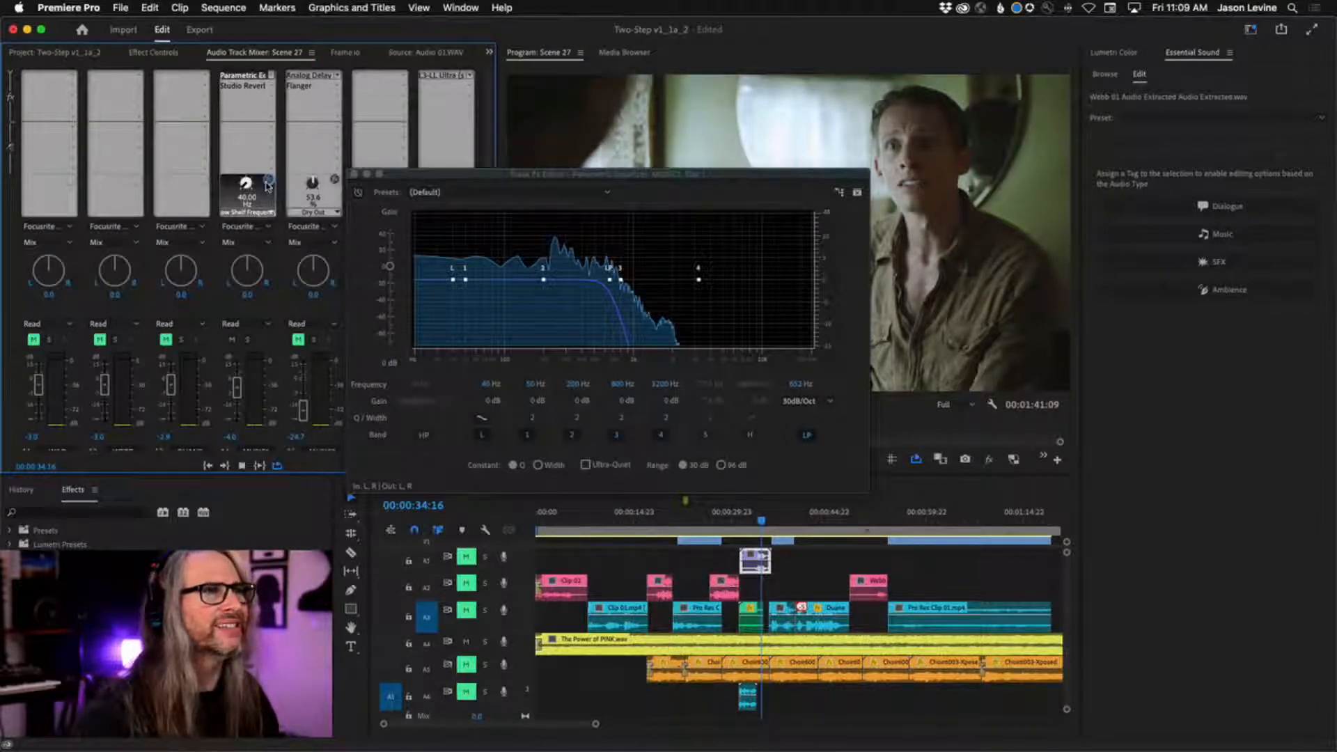
key(space)
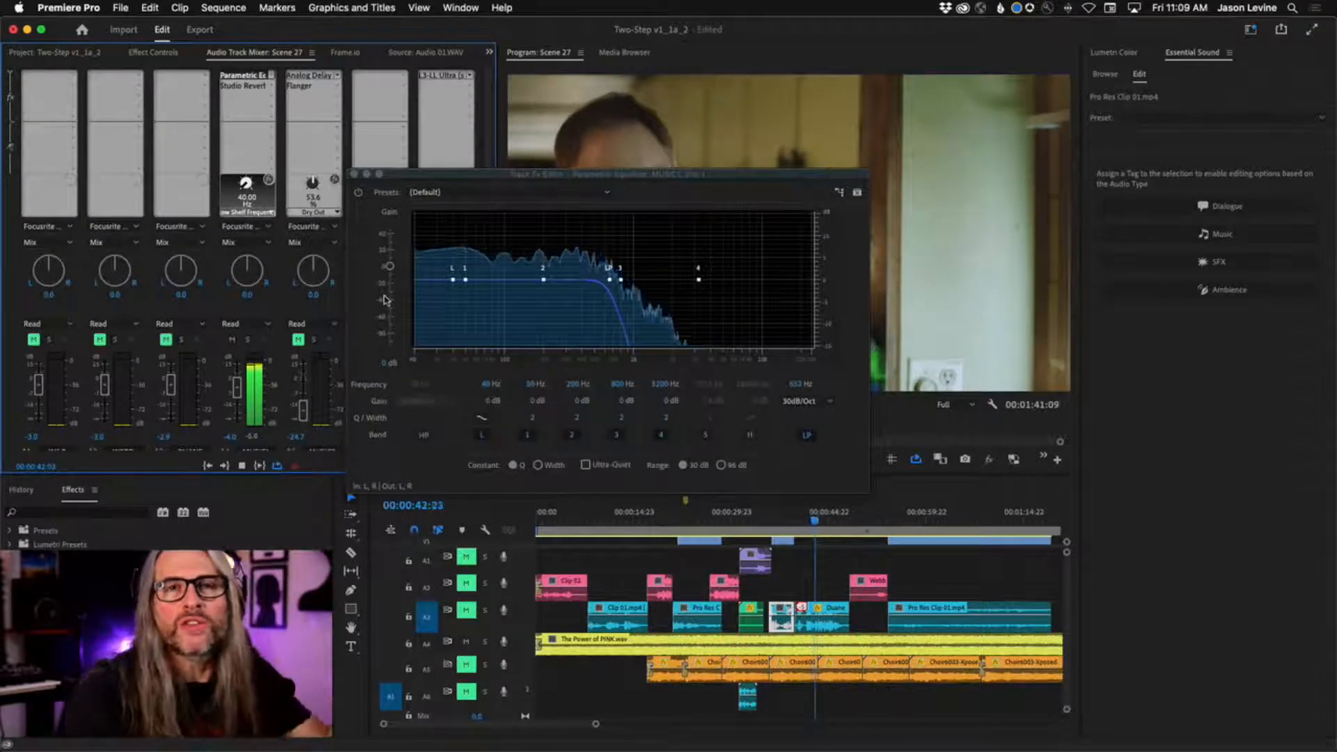
key(space)
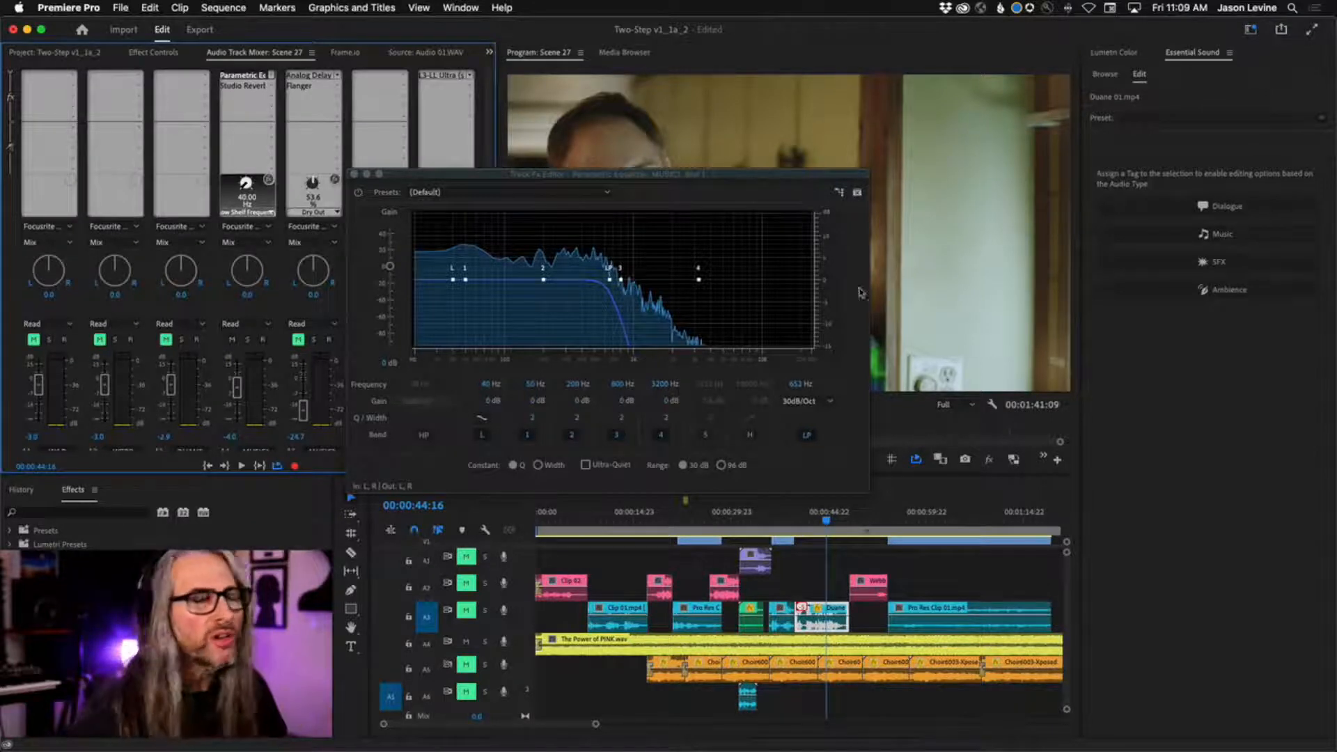
click(355, 175)
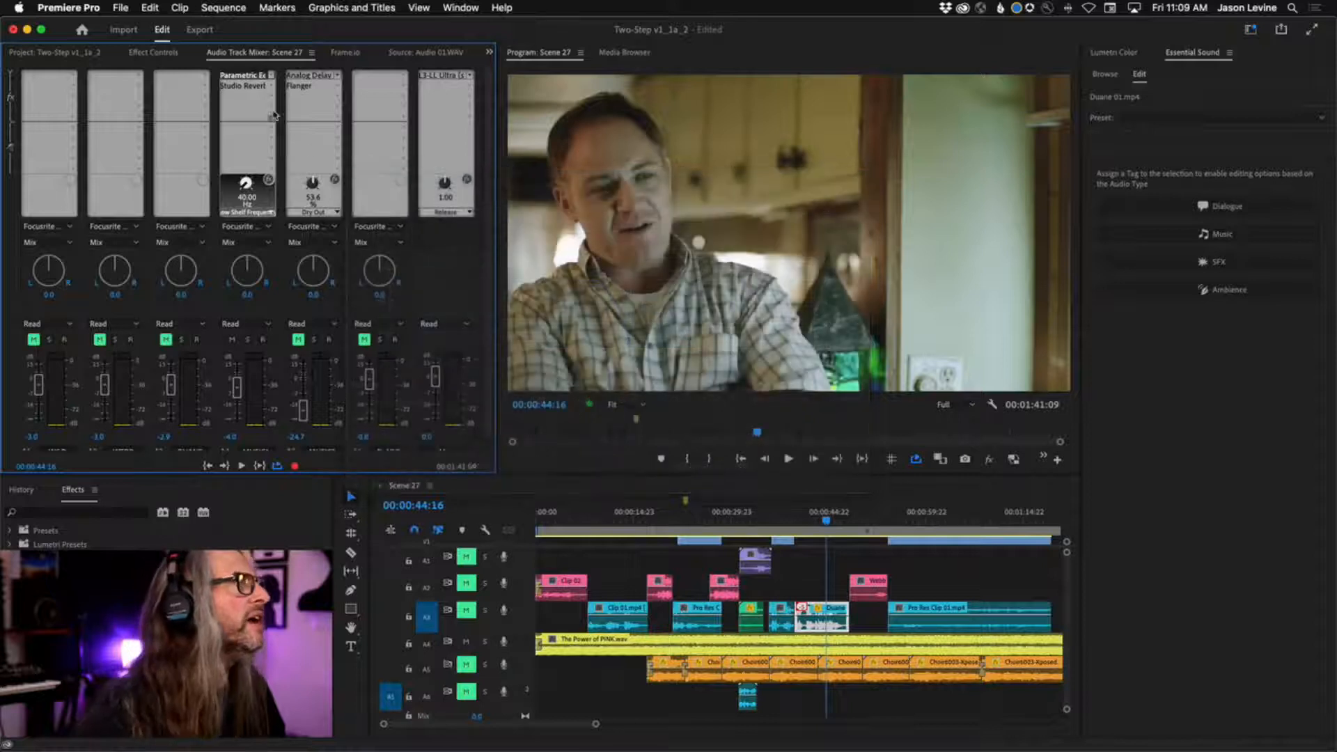
Open the A4 music track's Studio Reverb, take it out of bypass, and close its editor.
double_click(245, 85)
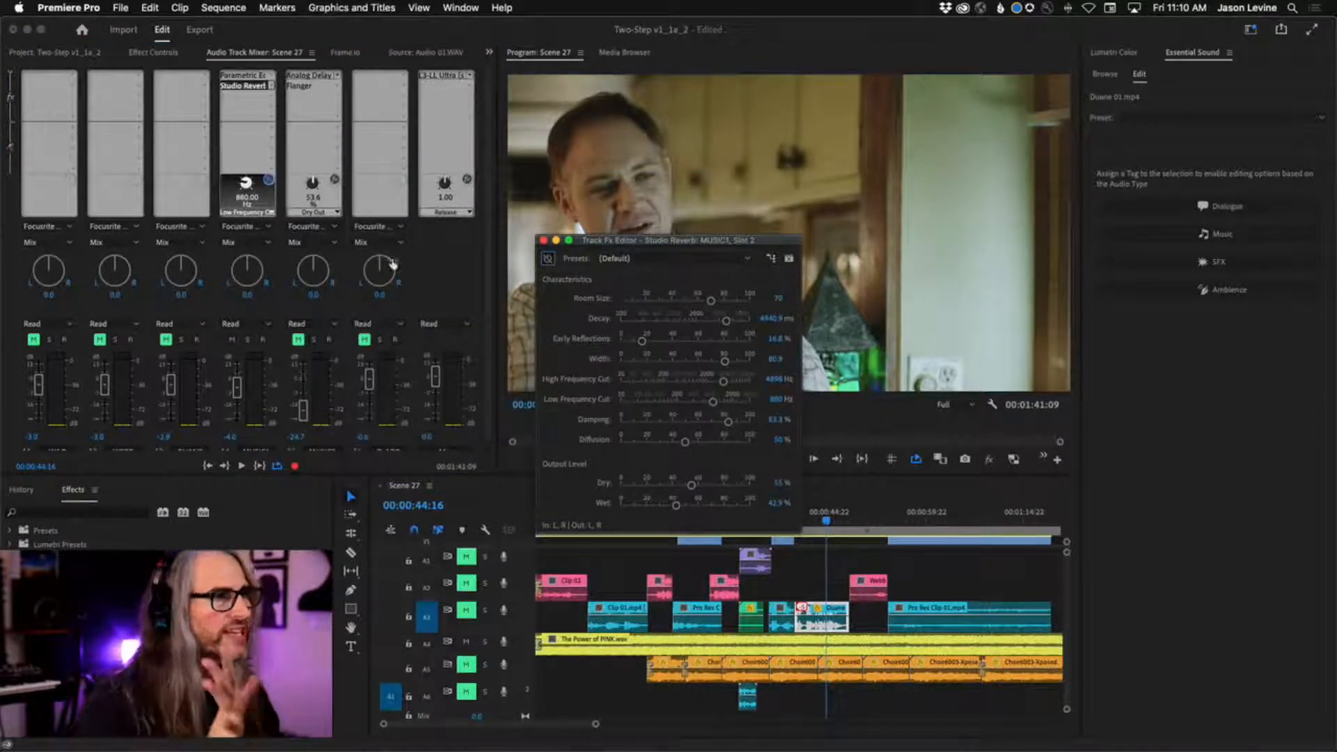
click(269, 184)
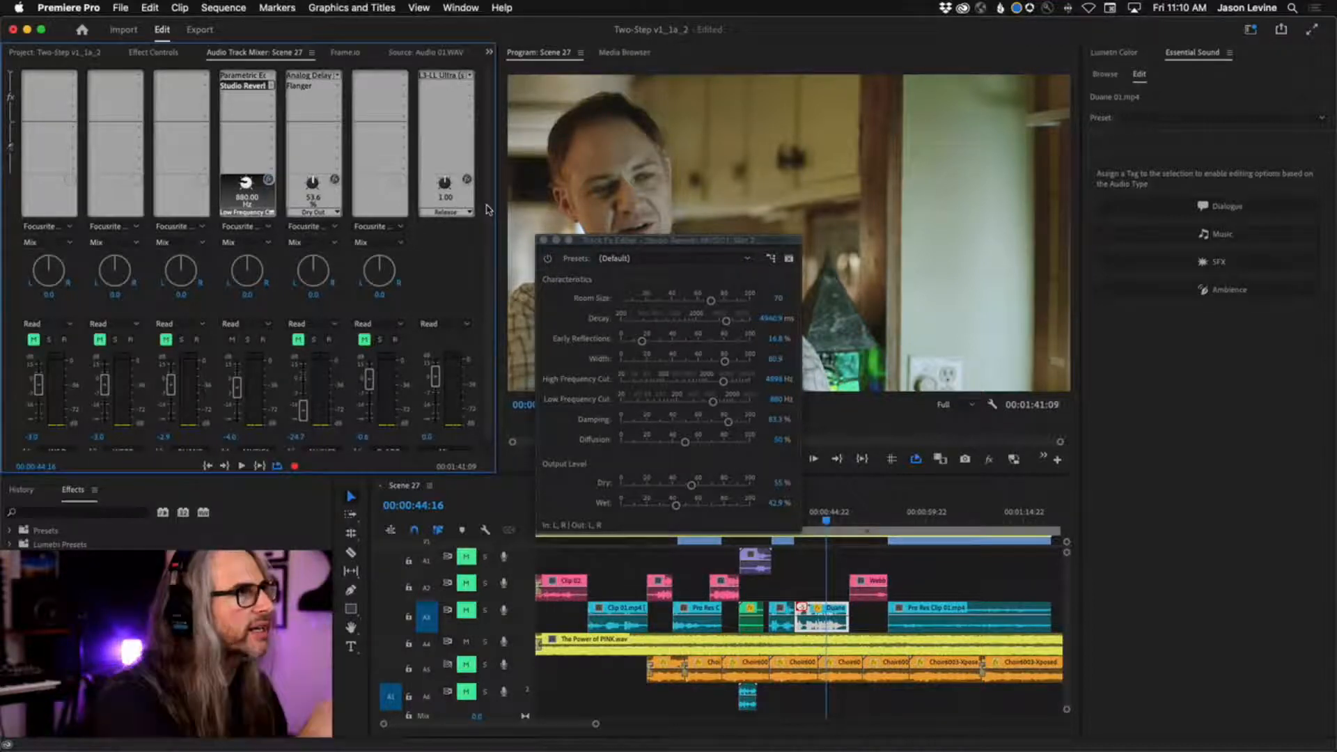
click(543, 241)
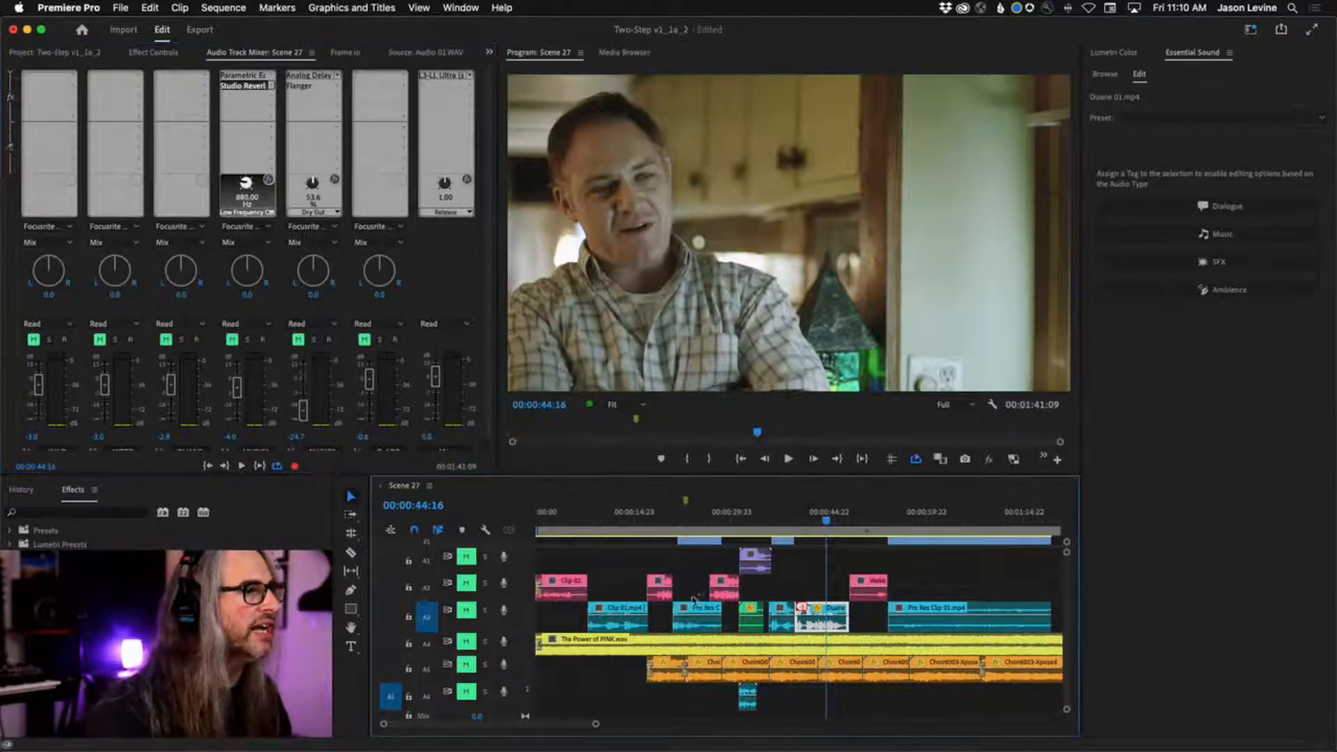
Mute A4 and unmute A6, play the ADR line from 00:00:31:03, and unmute A1 during playback.
drag(771, 515, 740, 519)
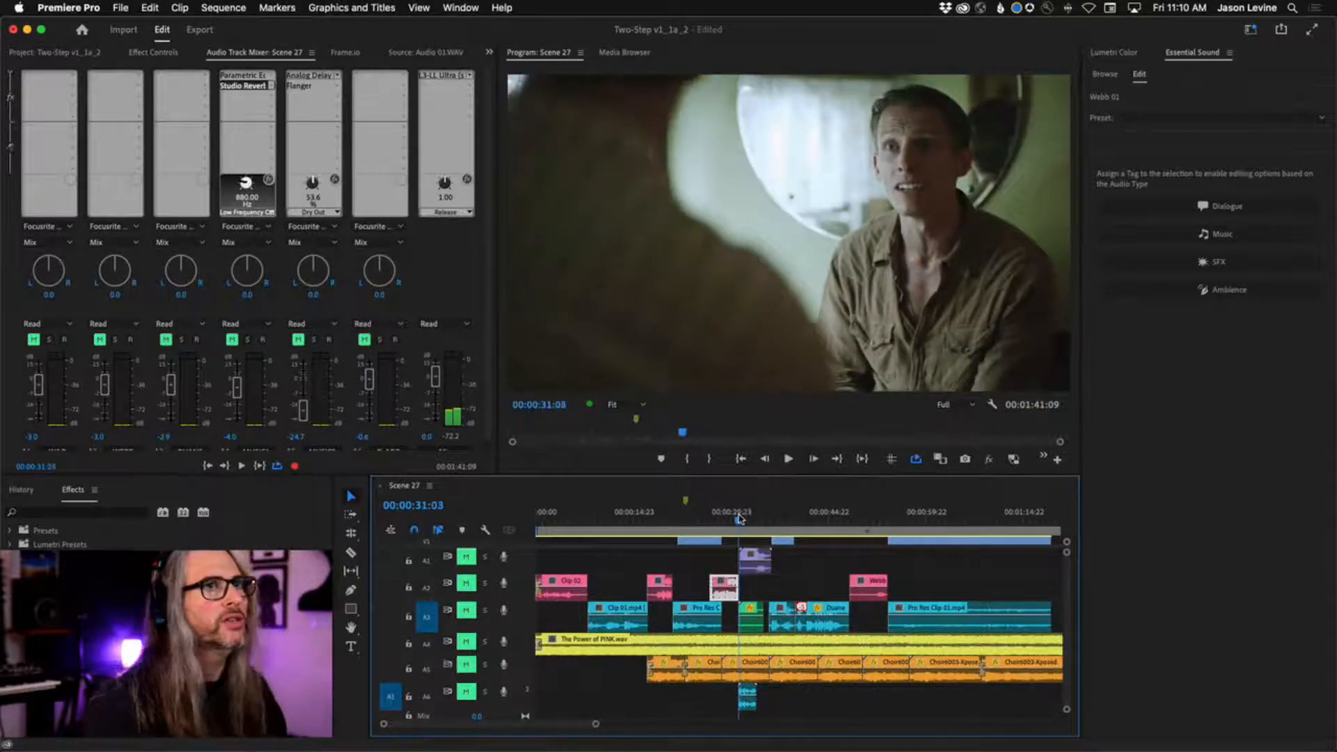
click(466, 691)
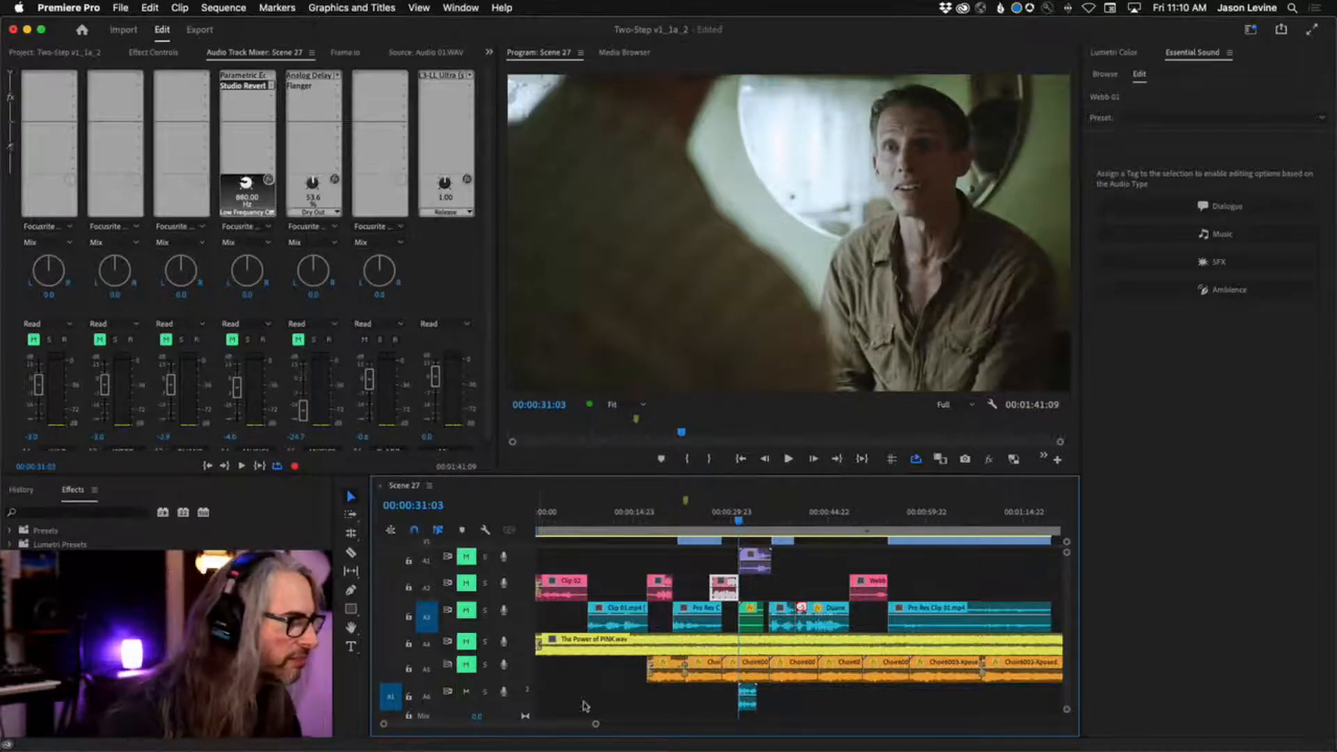
key(space)
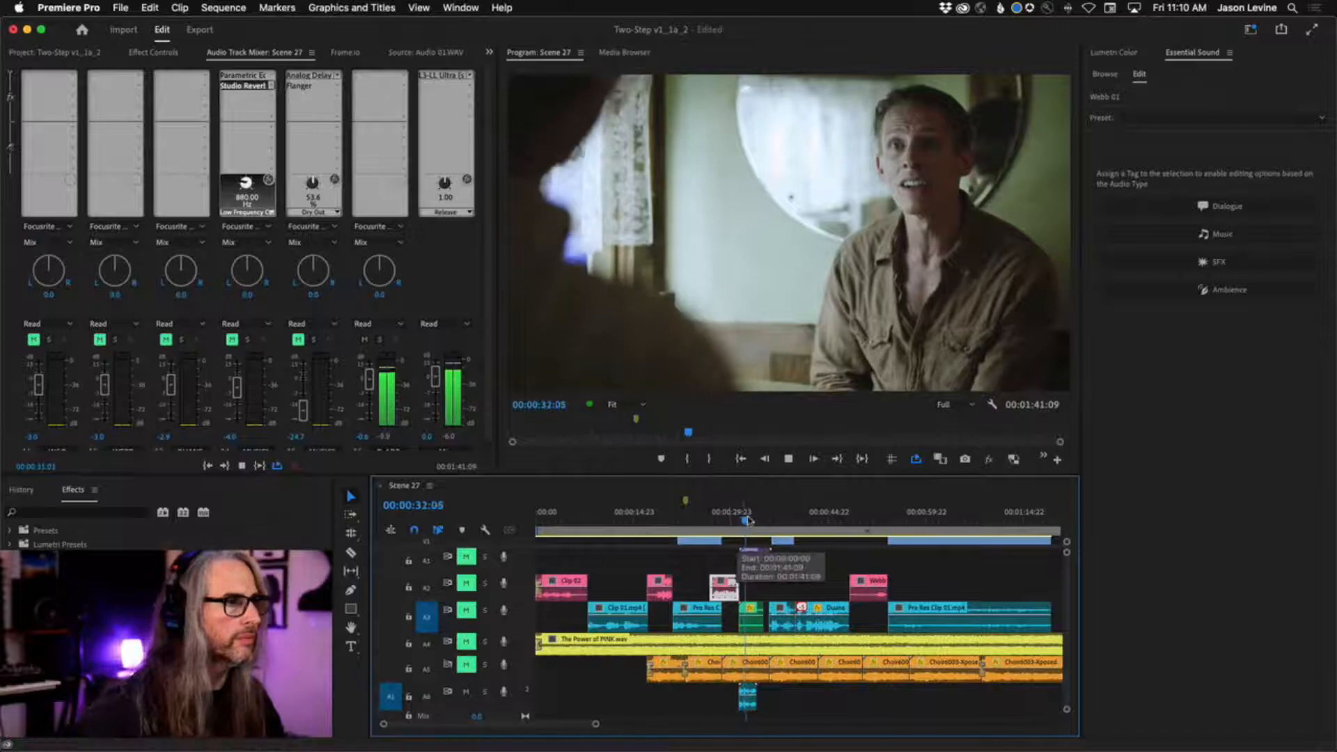
click(466, 557)
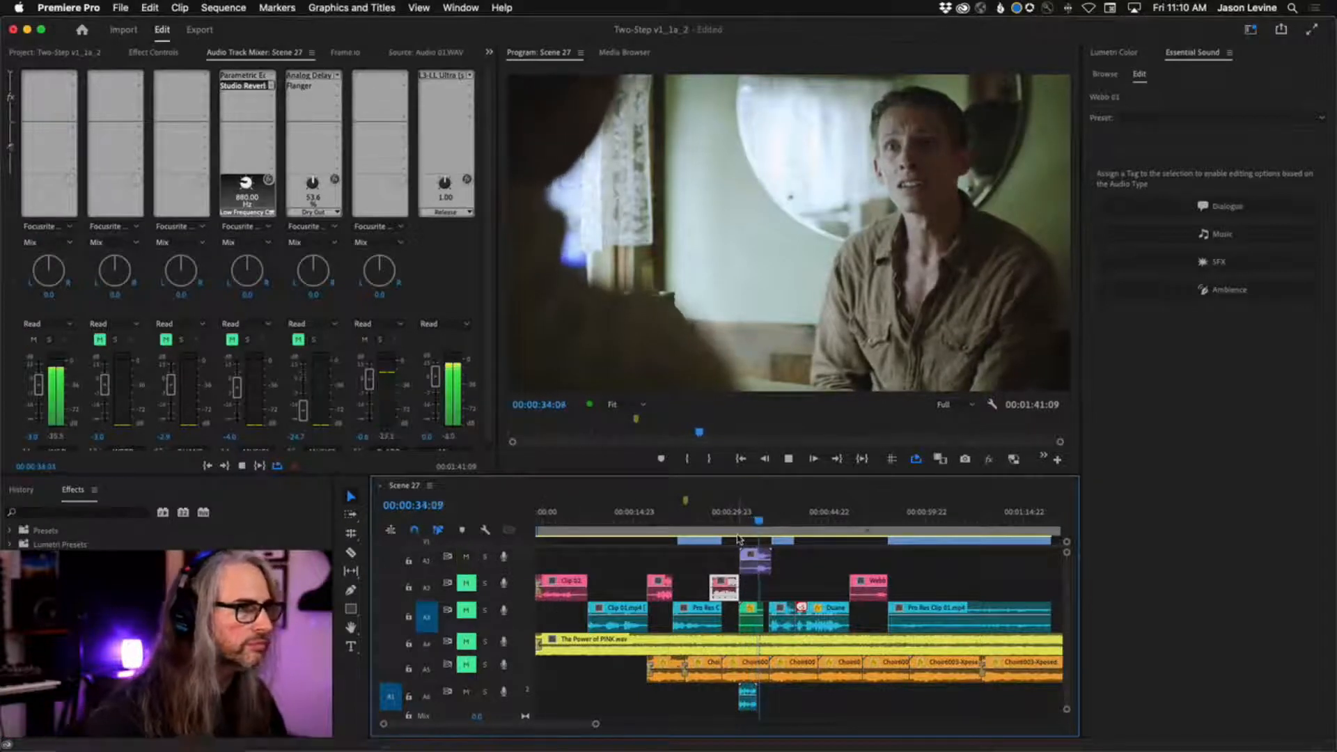
key(space)
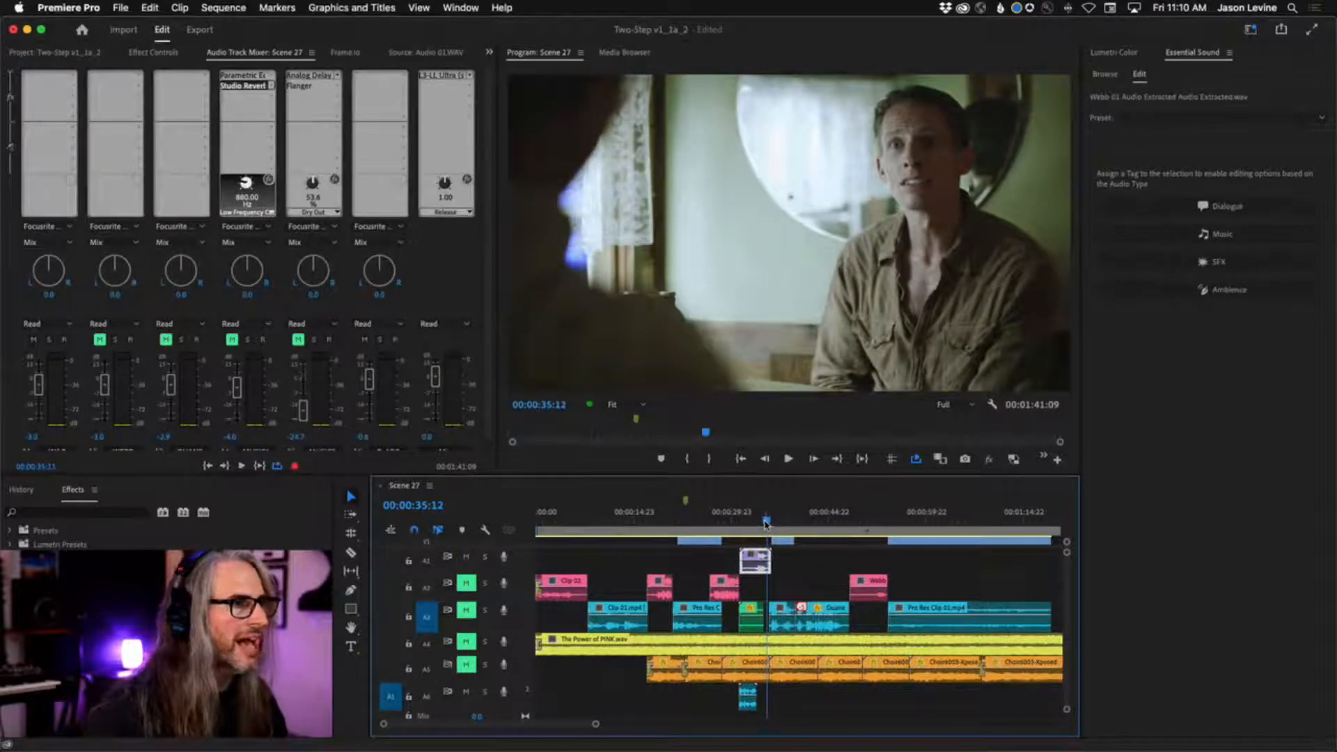
Mark an In point at 00:00:31:07 and an Out point that gives a 00:00:04:16 range over the A1 dialogue clip.
drag(766, 524, 742, 517)
key(space)
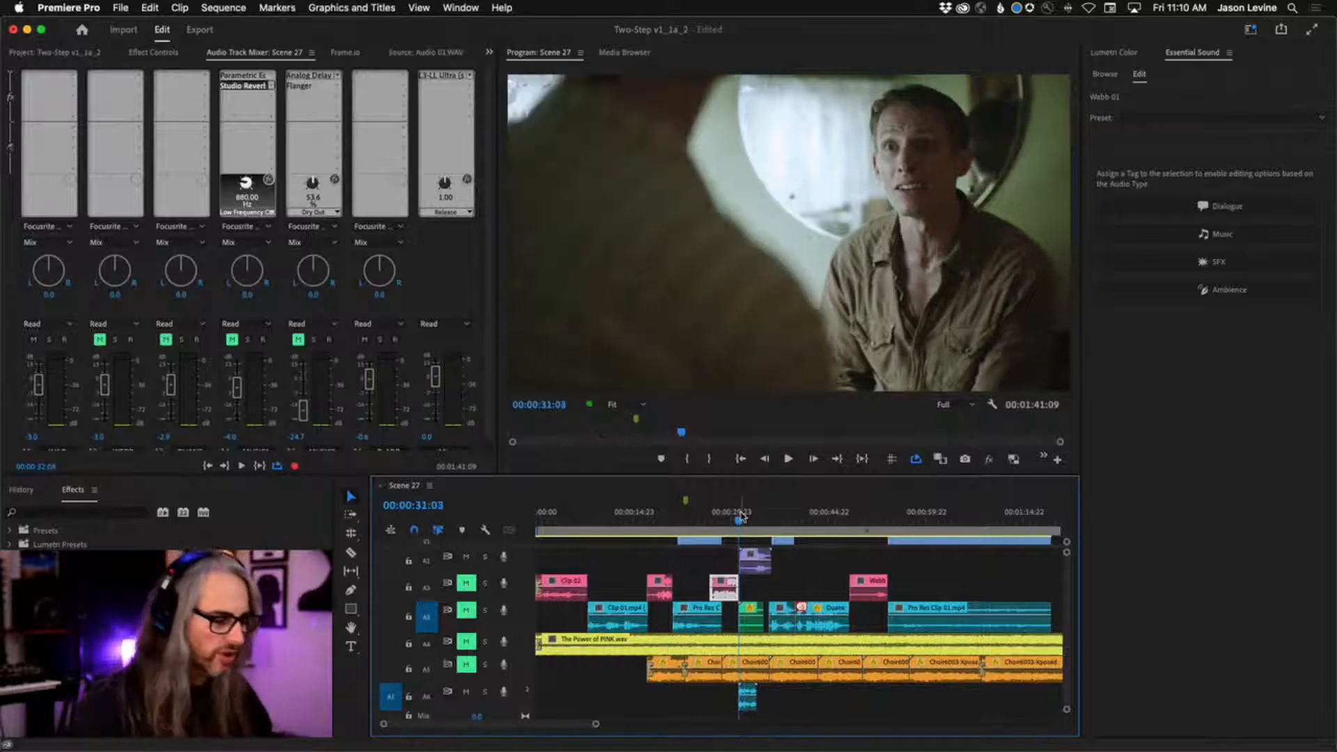
key(equal)
key(equal)
key(equal)
key(equal)
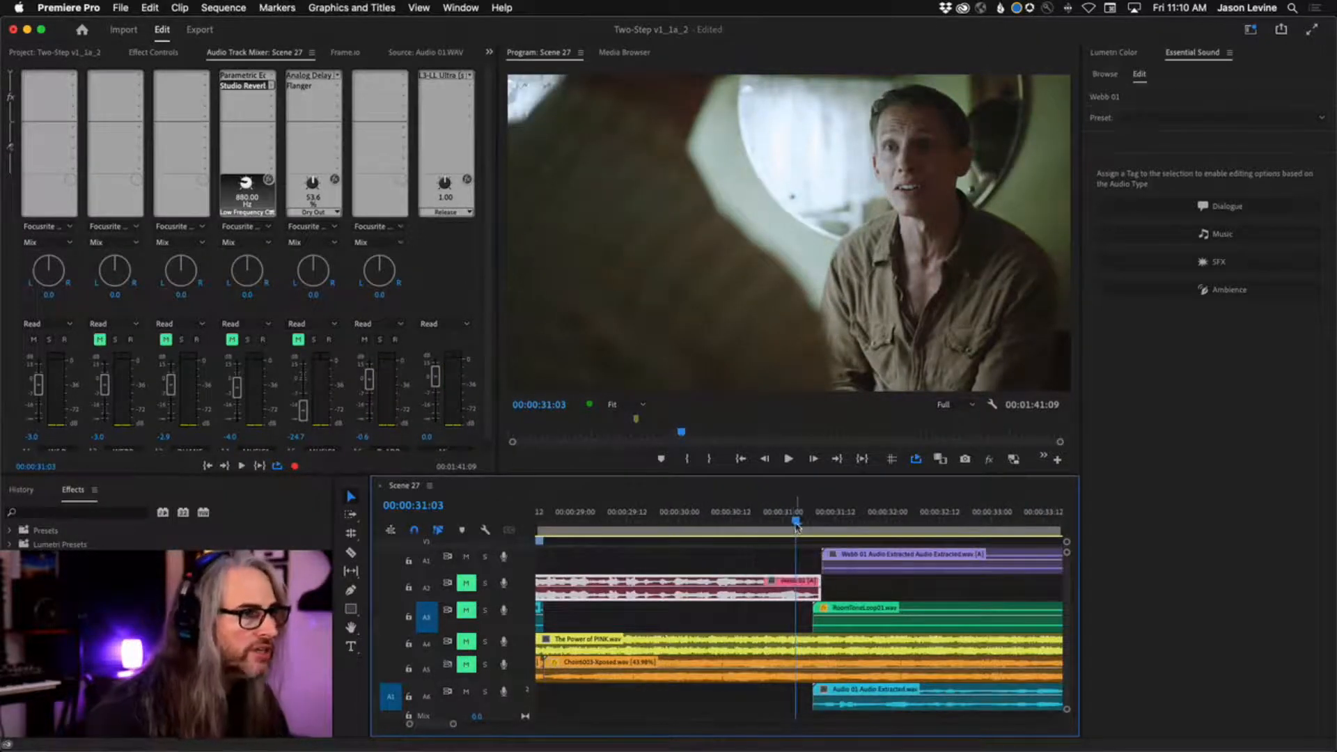
drag(797, 527, 814, 527)
key(i)
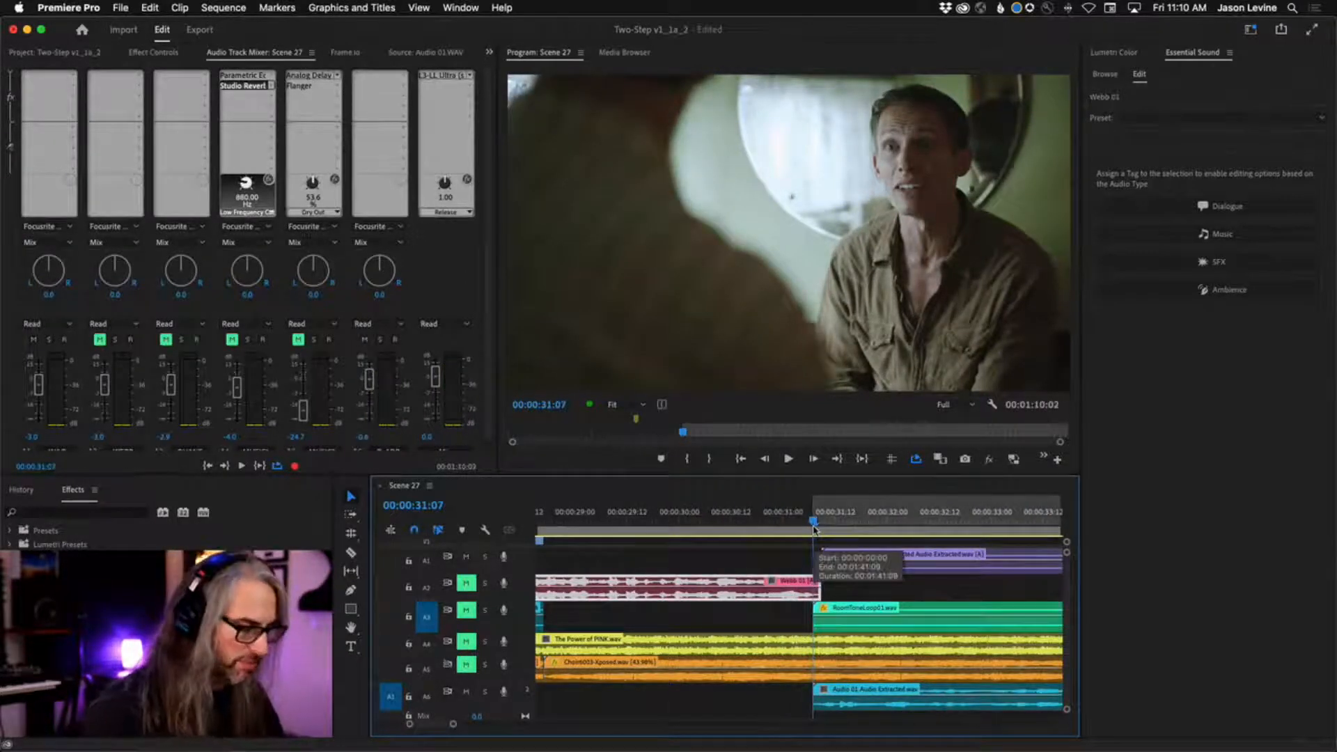
key(minus)
key(minus)
key(minus)
mouse_move(799, 523)
mouse_down()
mouse_move(866, 528)
mouse_move(799, 525)
mouse_up()
key(o)
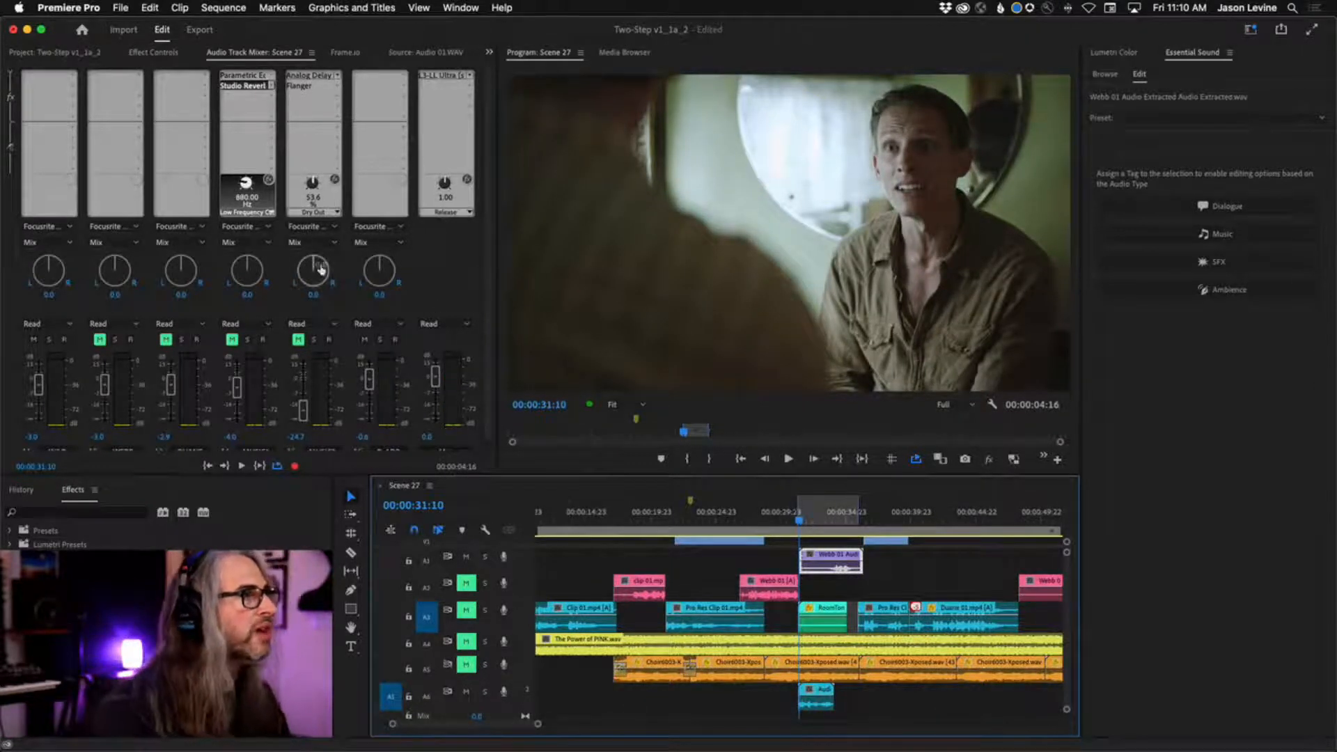
Add a Studio Reverb effect to the A6 ADR track in the first effect slot and open its editor over the program monitor.
drag(490, 410, 491, 422)
scroll(491, 423, up, 1)
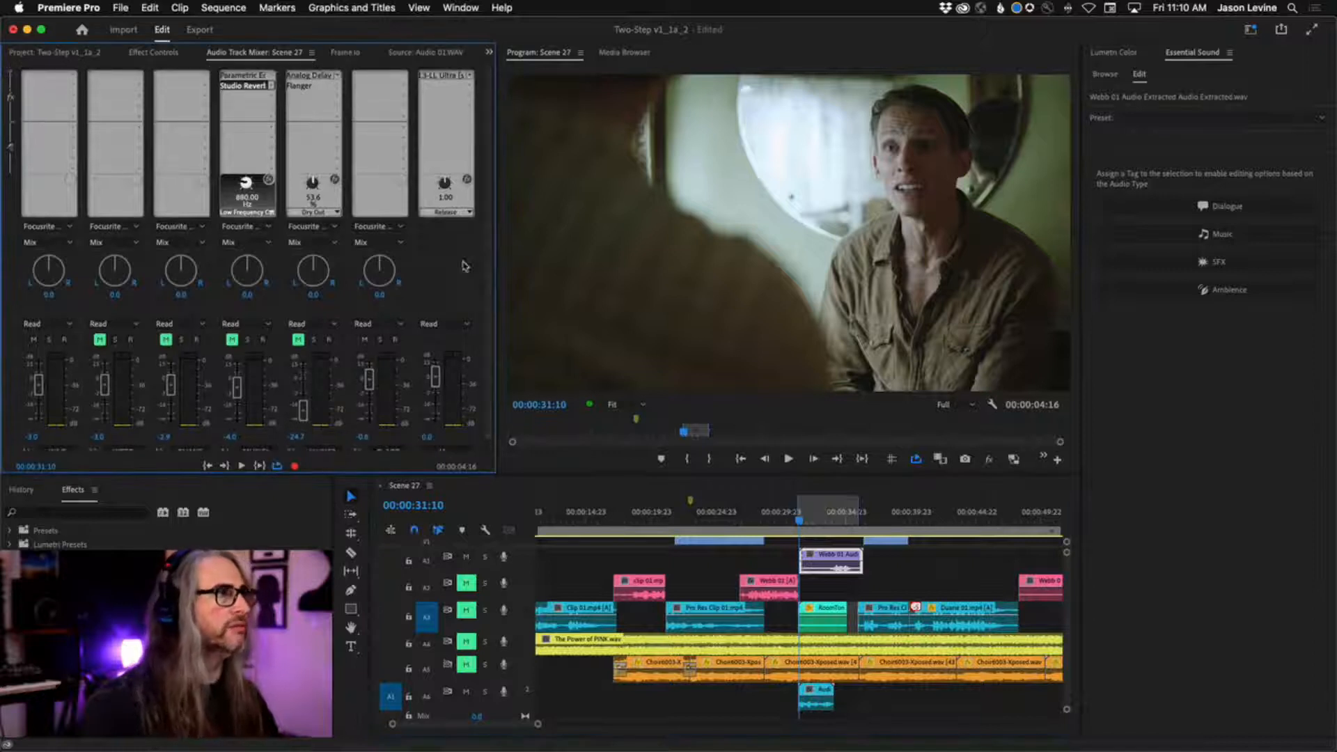
click(394, 75)
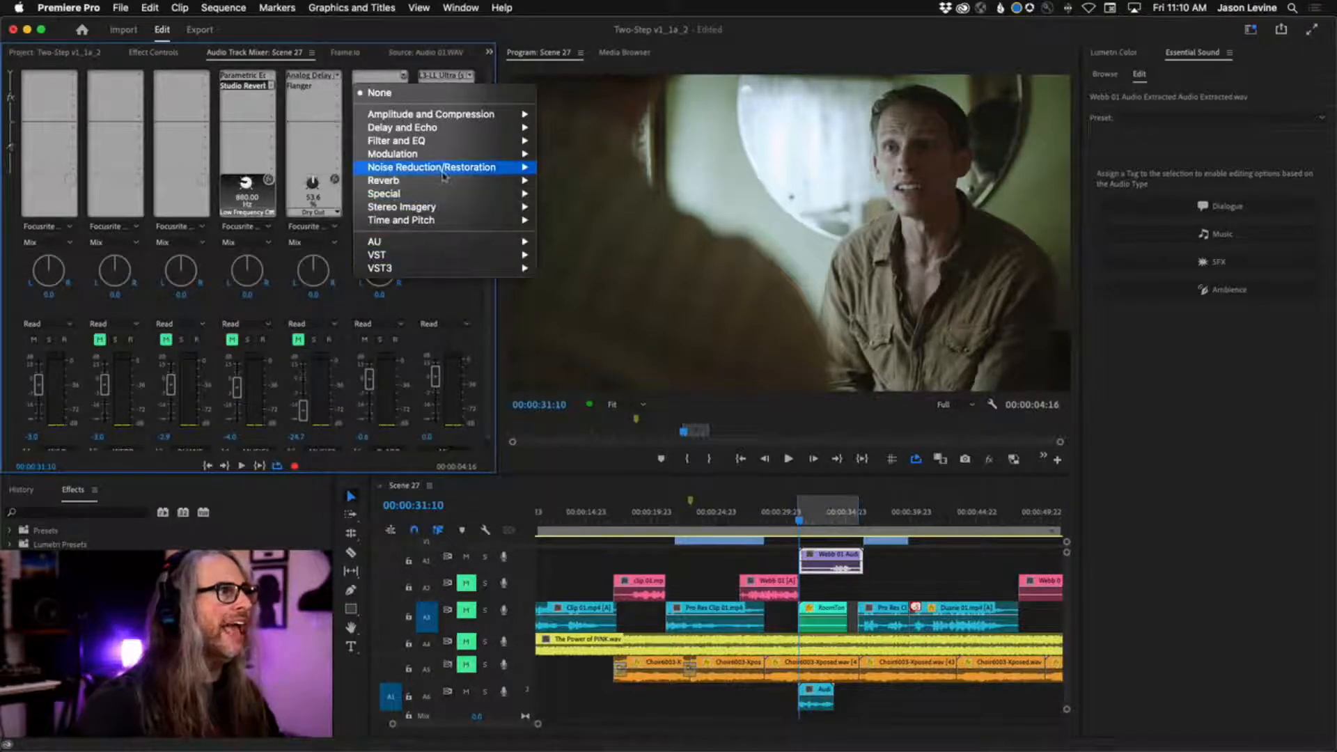
mouse_move(449, 181)
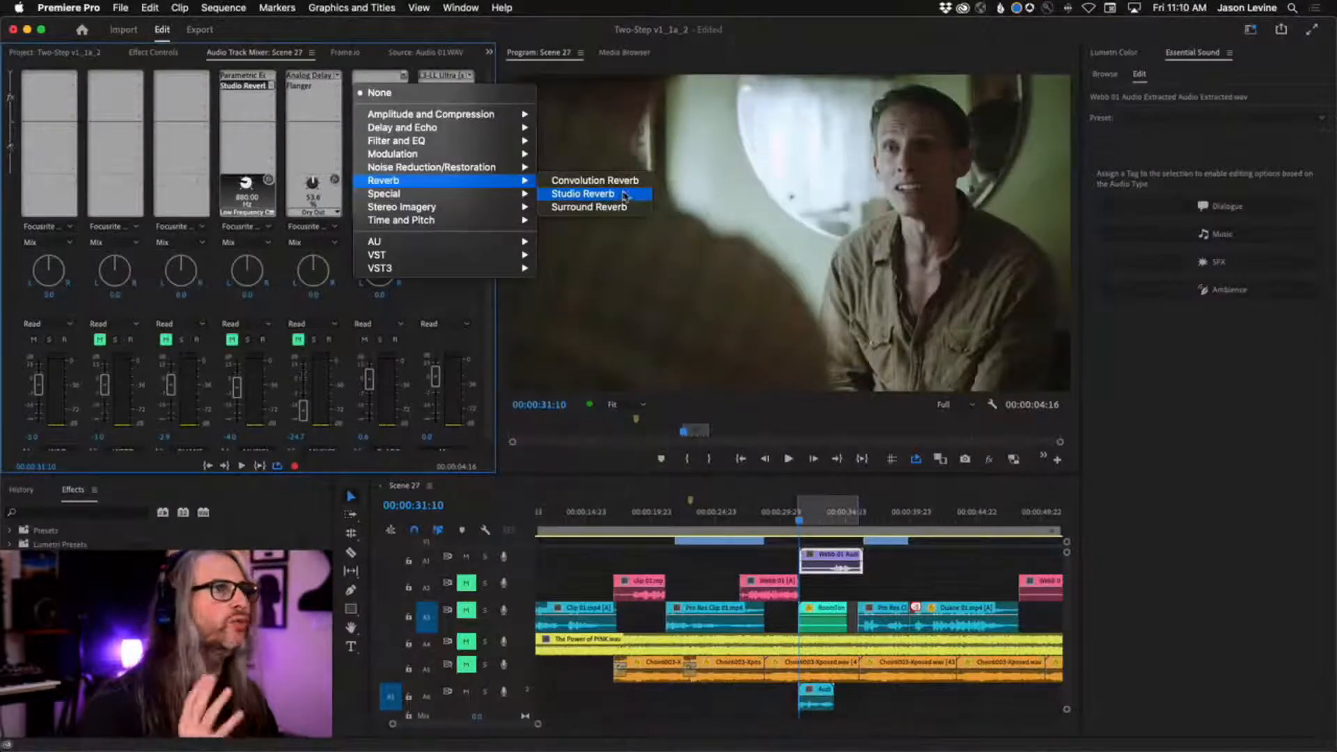
click(622, 195)
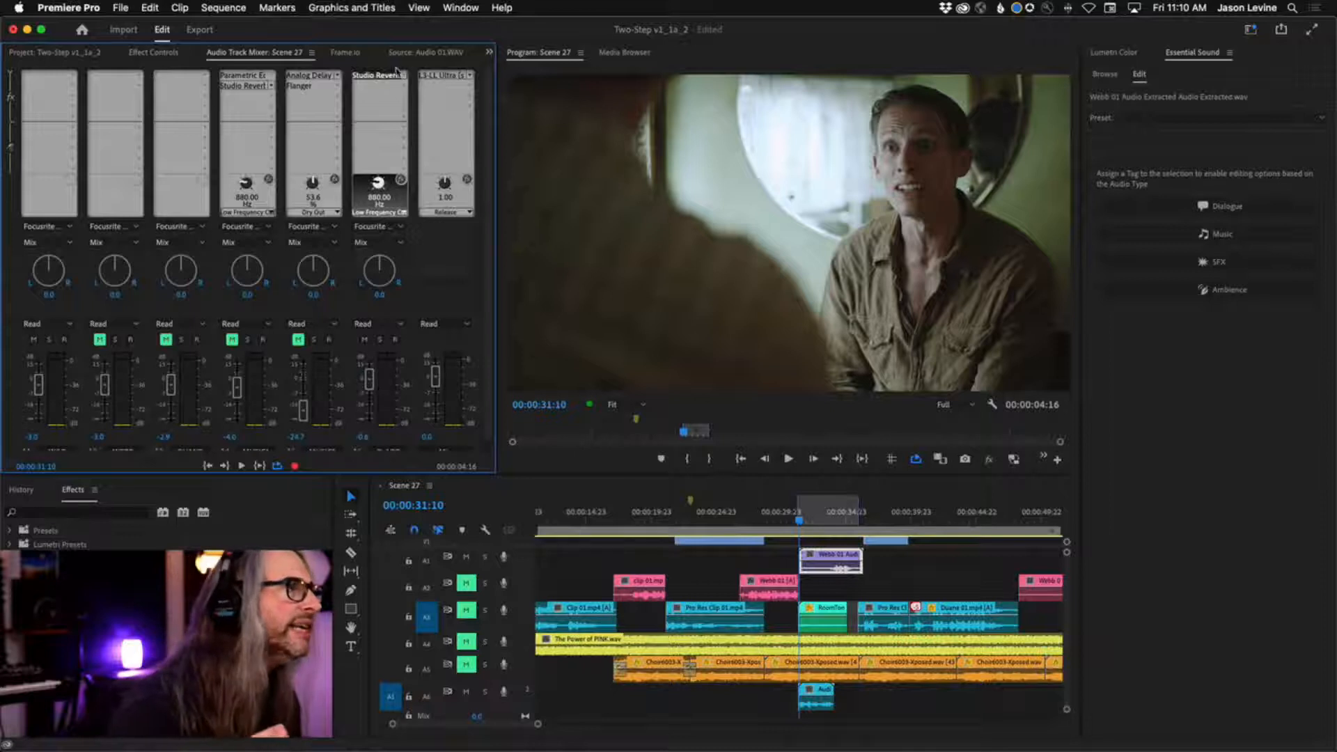
double_click(380, 75)
drag(698, 242, 694, 170)
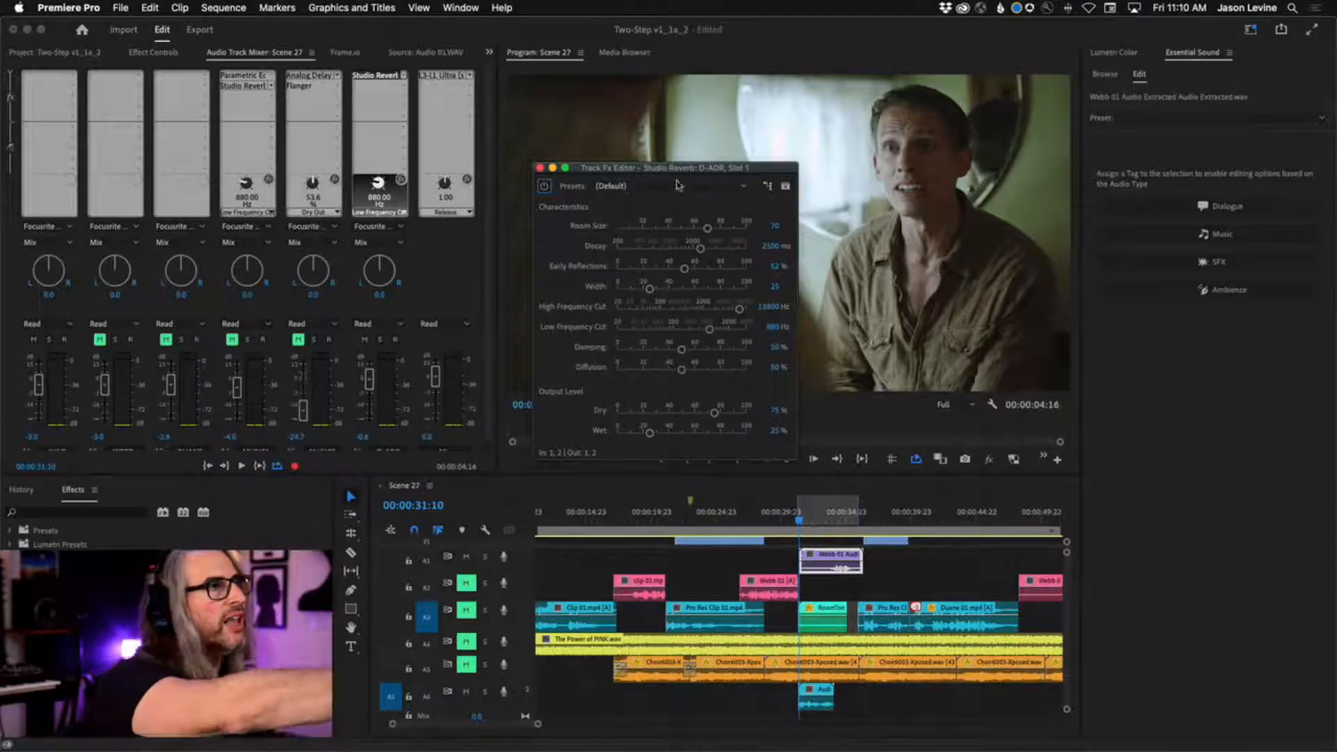
drag(661, 170, 668, 156)
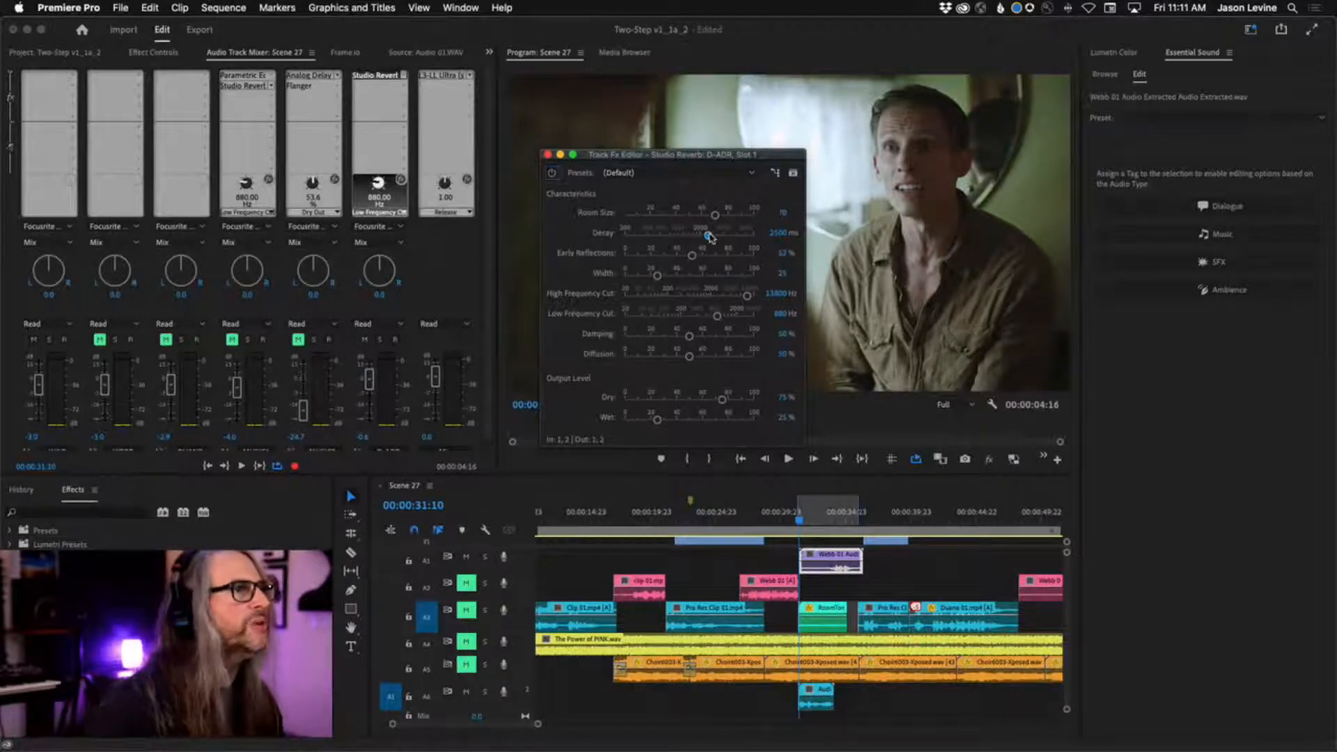
Set the ADR reverb's Decay to about 945 ms, Early Reflections to 47.6% and Width to 0.9, and loop the marked range.
drag(710, 237, 677, 240)
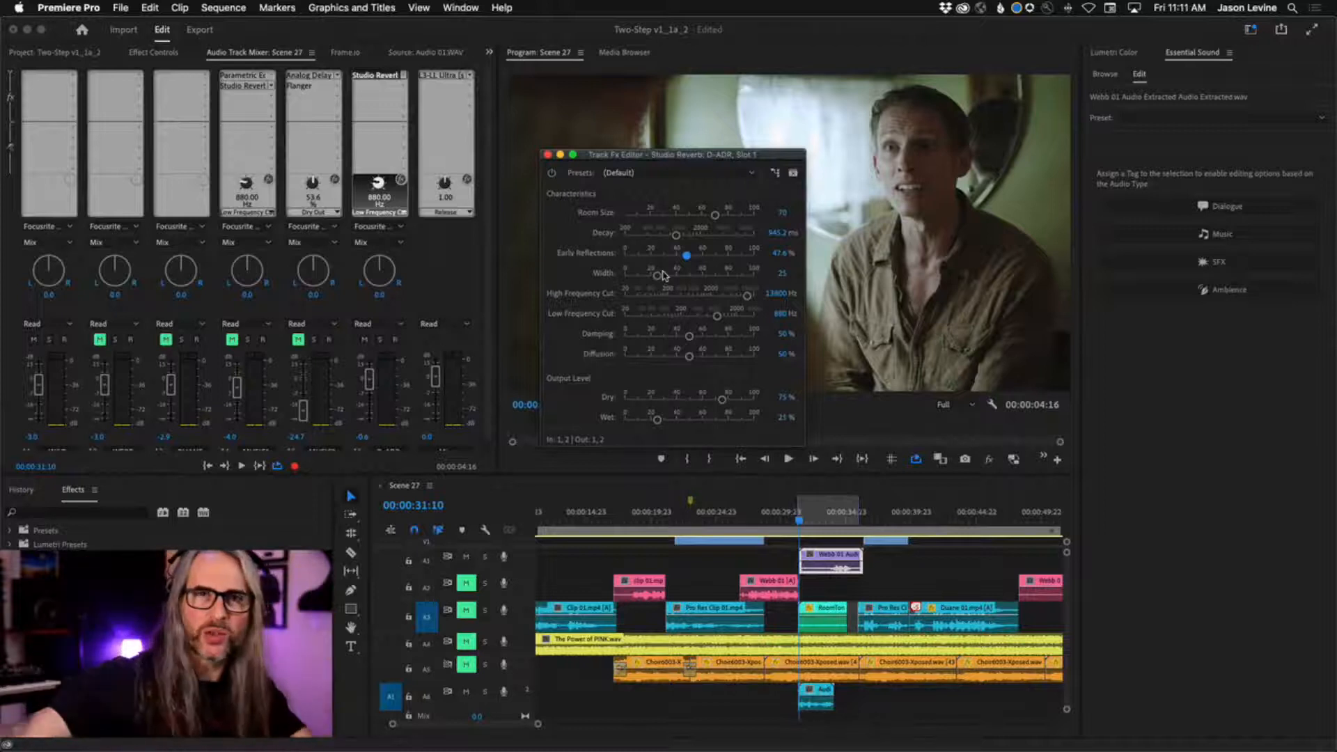
drag(659, 278, 625, 276)
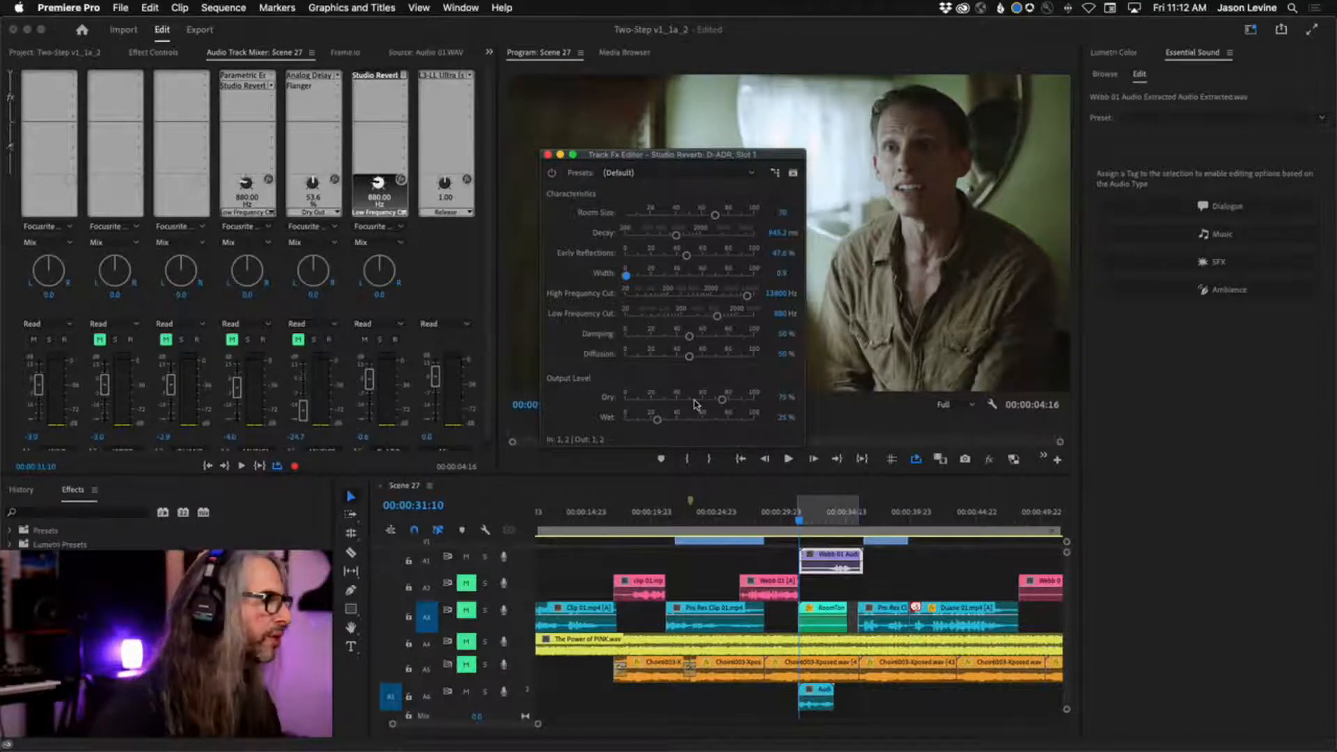
key(space)
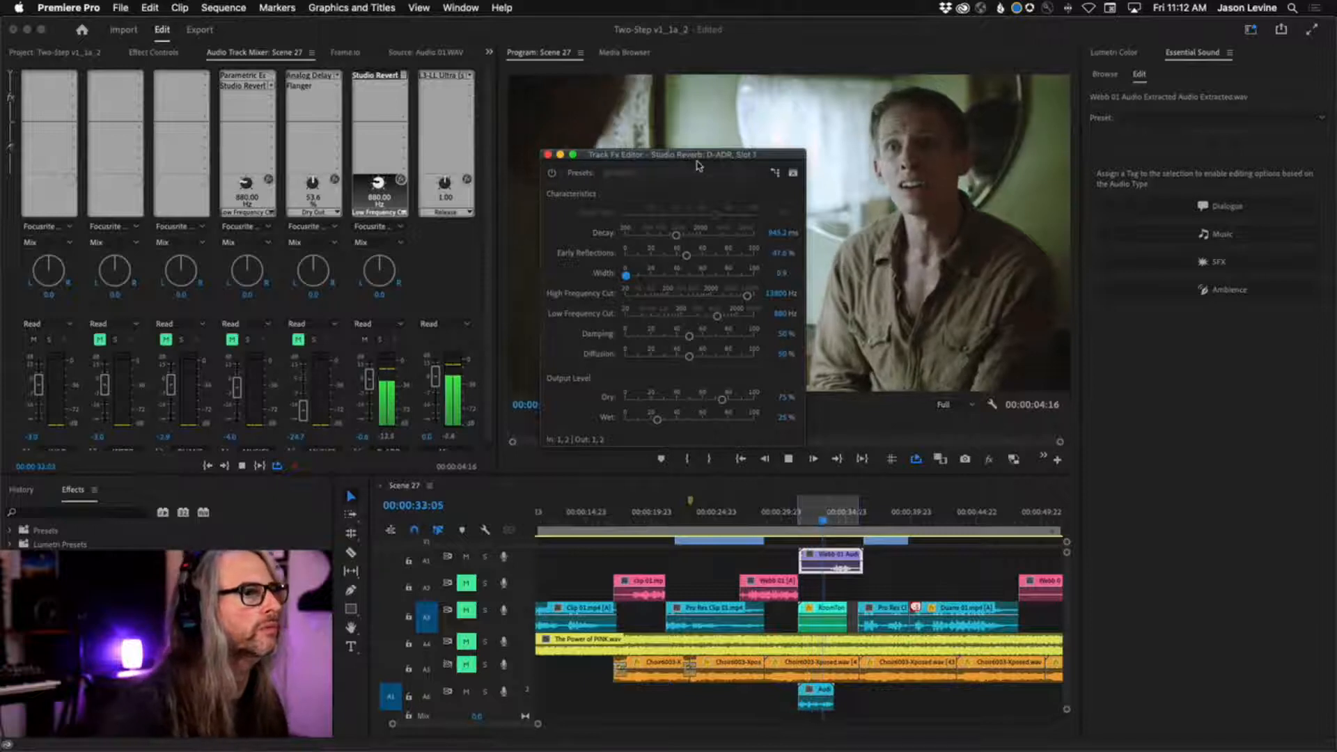
key(space)
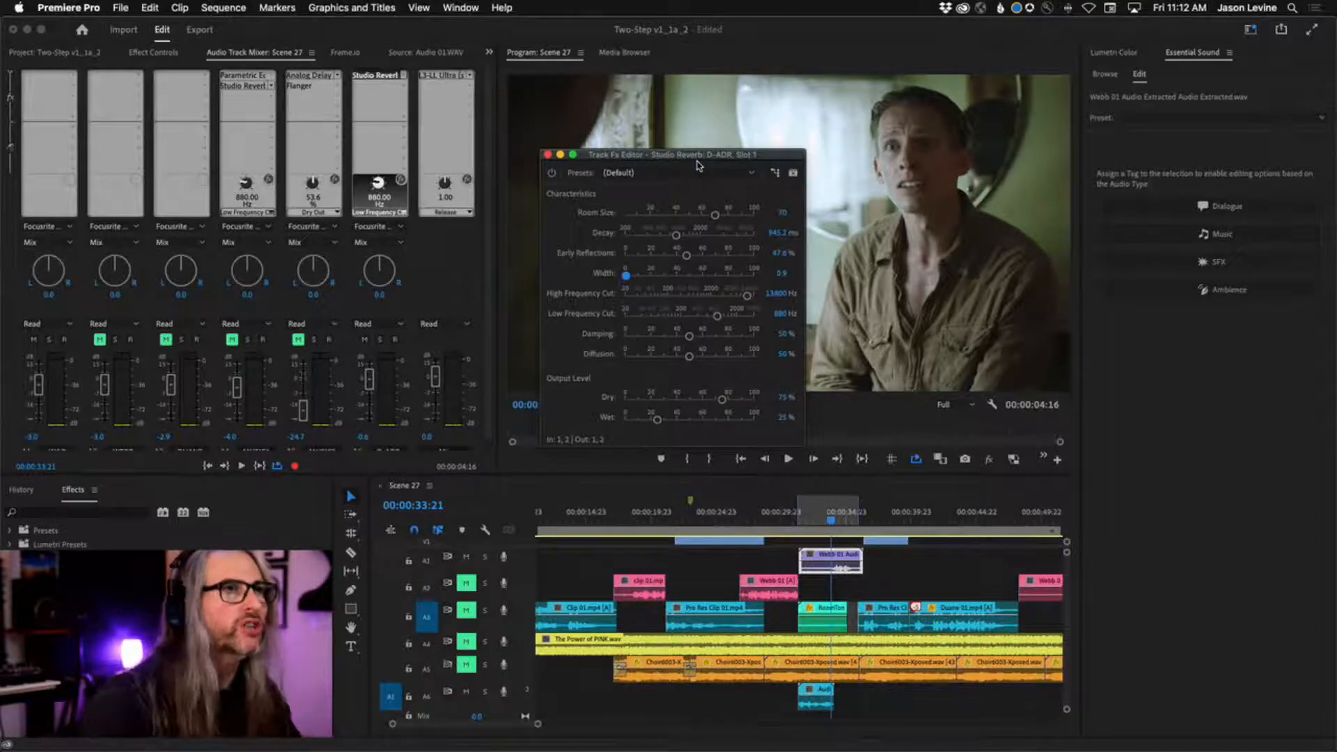
key(space)
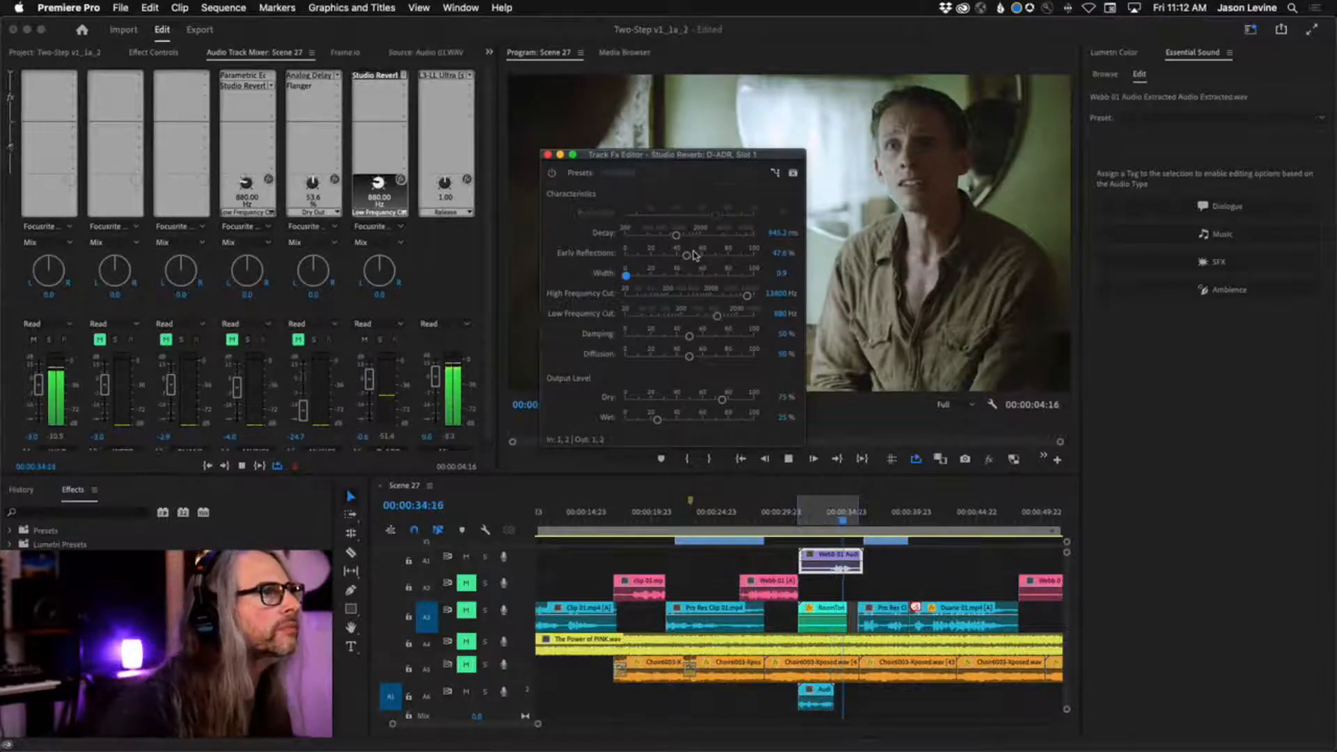
While the range loops, set the ADR reverb's Early Reflections to about 50.5%, Wet to about 56.1% and Dry to 77%.
drag(687, 256, 689, 256)
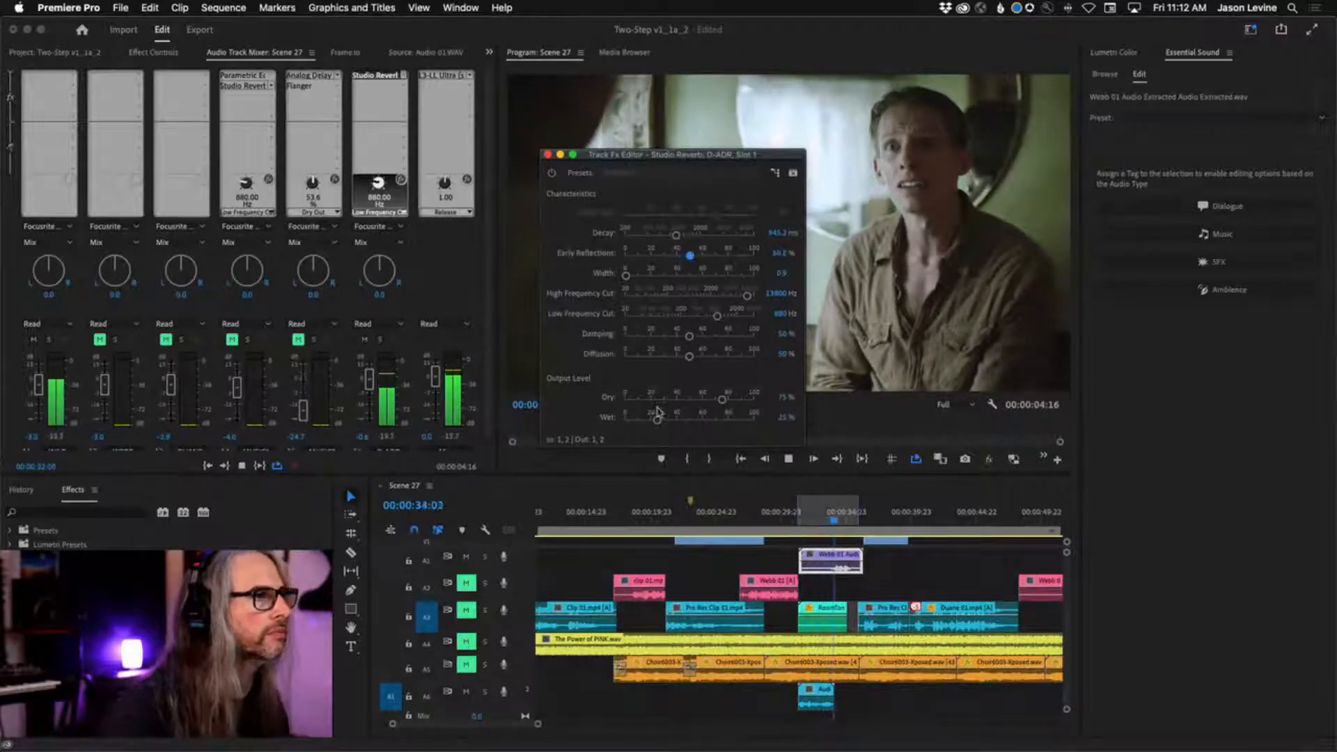
drag(658, 423, 727, 404)
drag(728, 404, 724, 400)
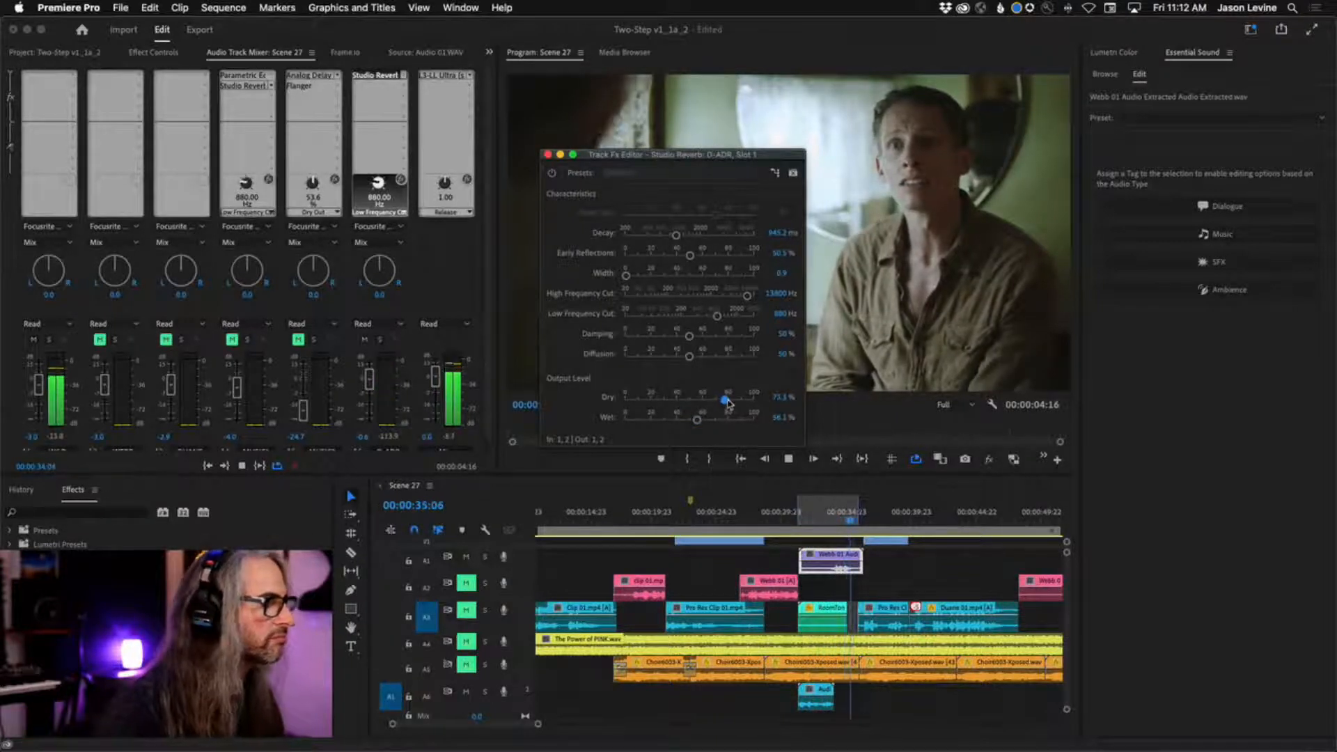
Set the ADR reverb's High Frequency Cut to about 7477 Hz, Decay to 622.6 ms, Early Reflections to 36.8% and Width to 2.3.
drag(747, 295, 736, 297)
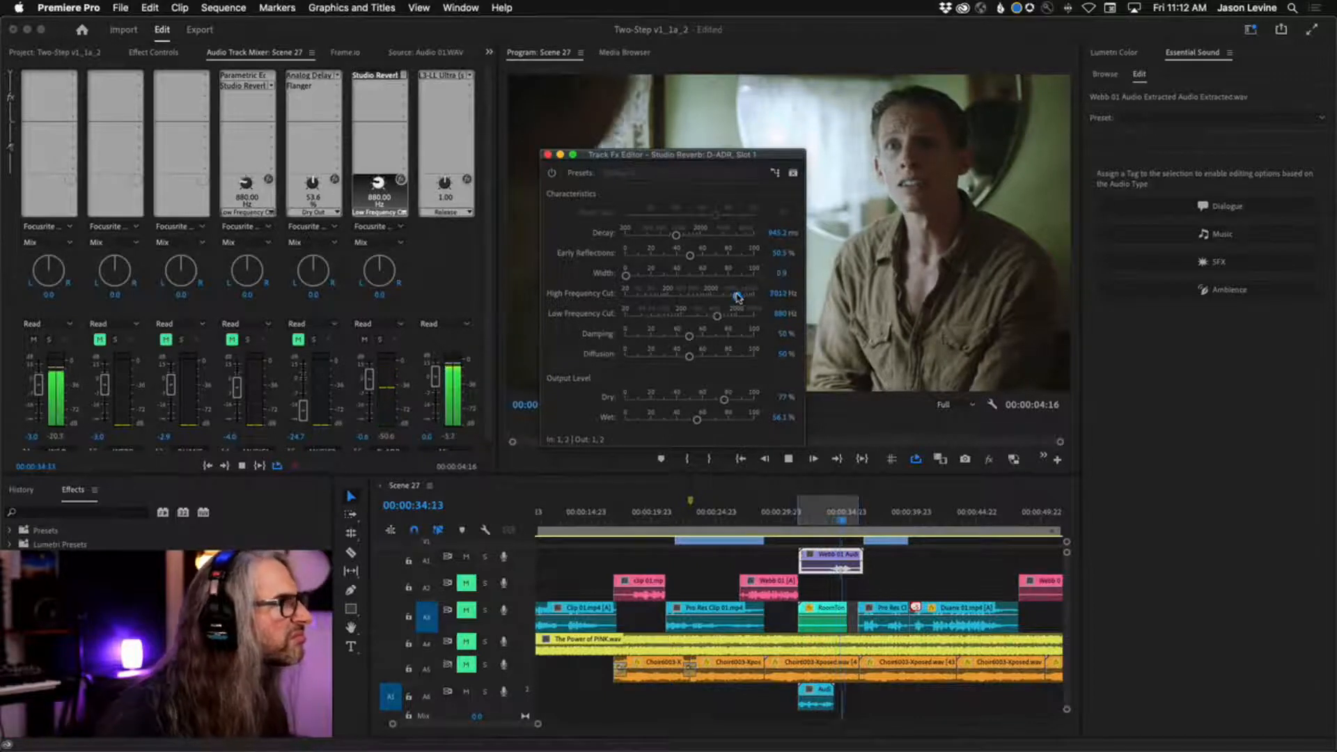
drag(675, 235, 628, 275)
drag(736, 296, 736, 299)
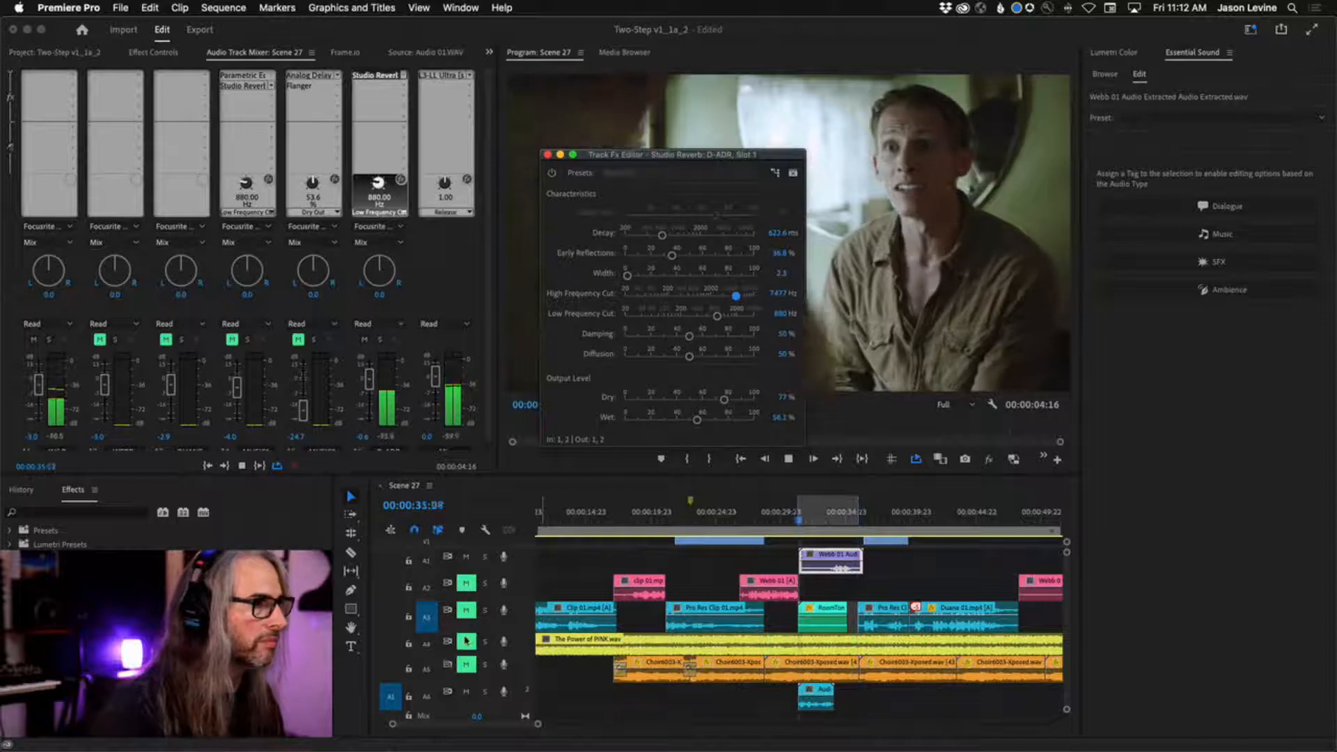
Unmute the A3 room tone track and lower the ADR reverb's Wet level to about 54.8%.
click(466, 610)
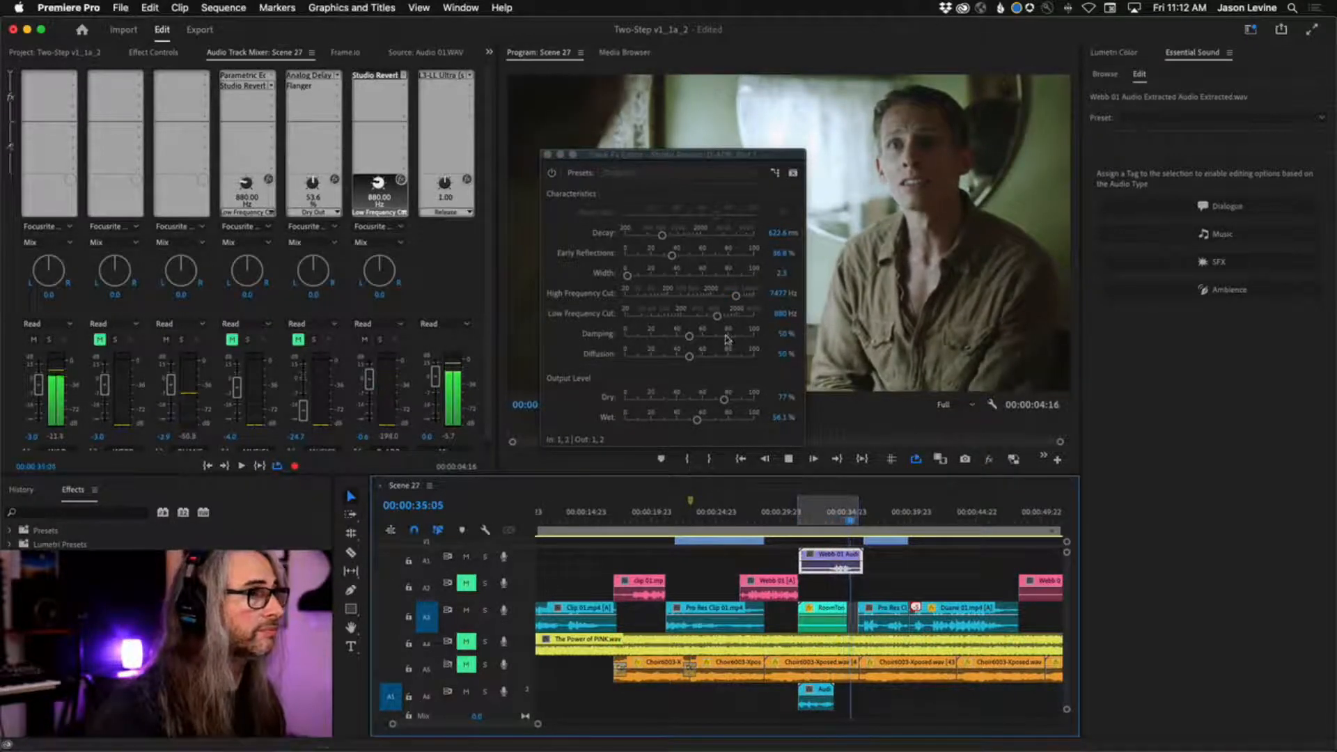
click(696, 420)
drag(696, 421, 694, 422)
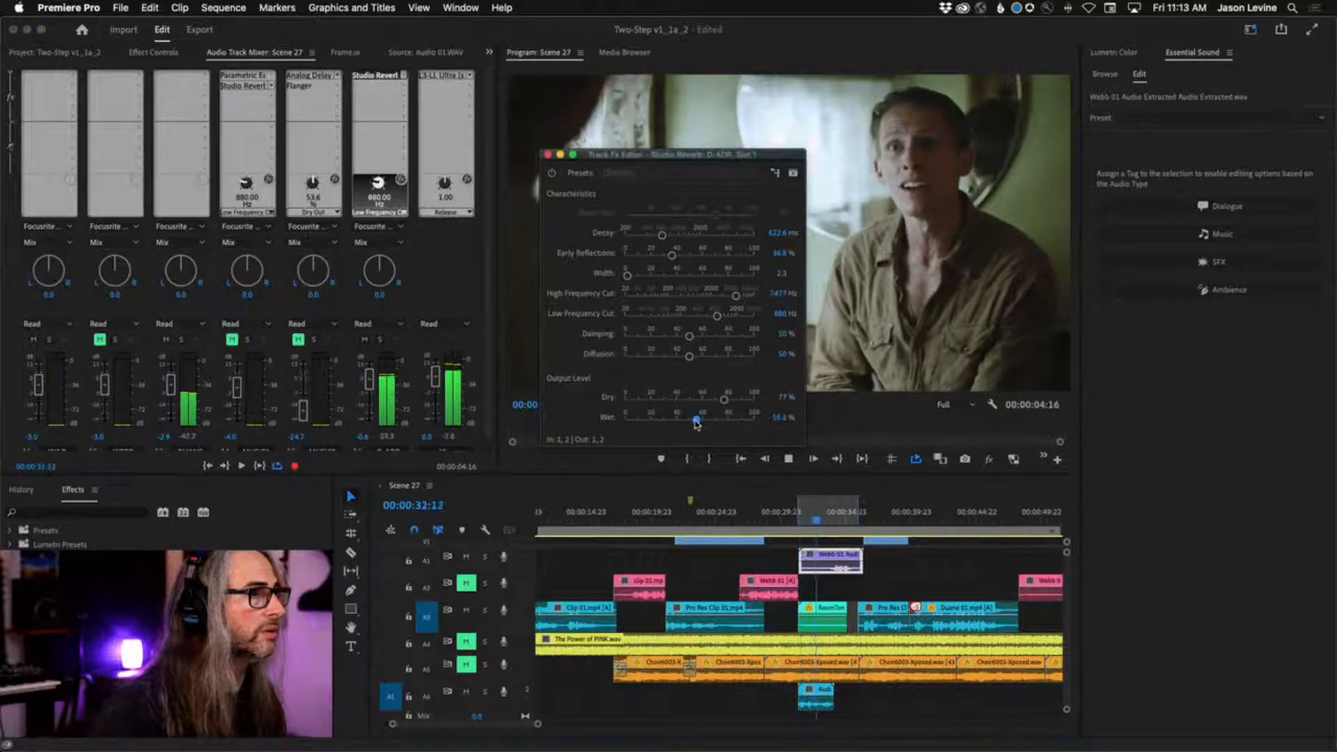
Set the ADR reverb's Dry level to 74.4% and Wet level to about 54.6%, and stop the playback.
click(725, 400)
click(696, 421)
drag(696, 421, 720, 401)
key(space)
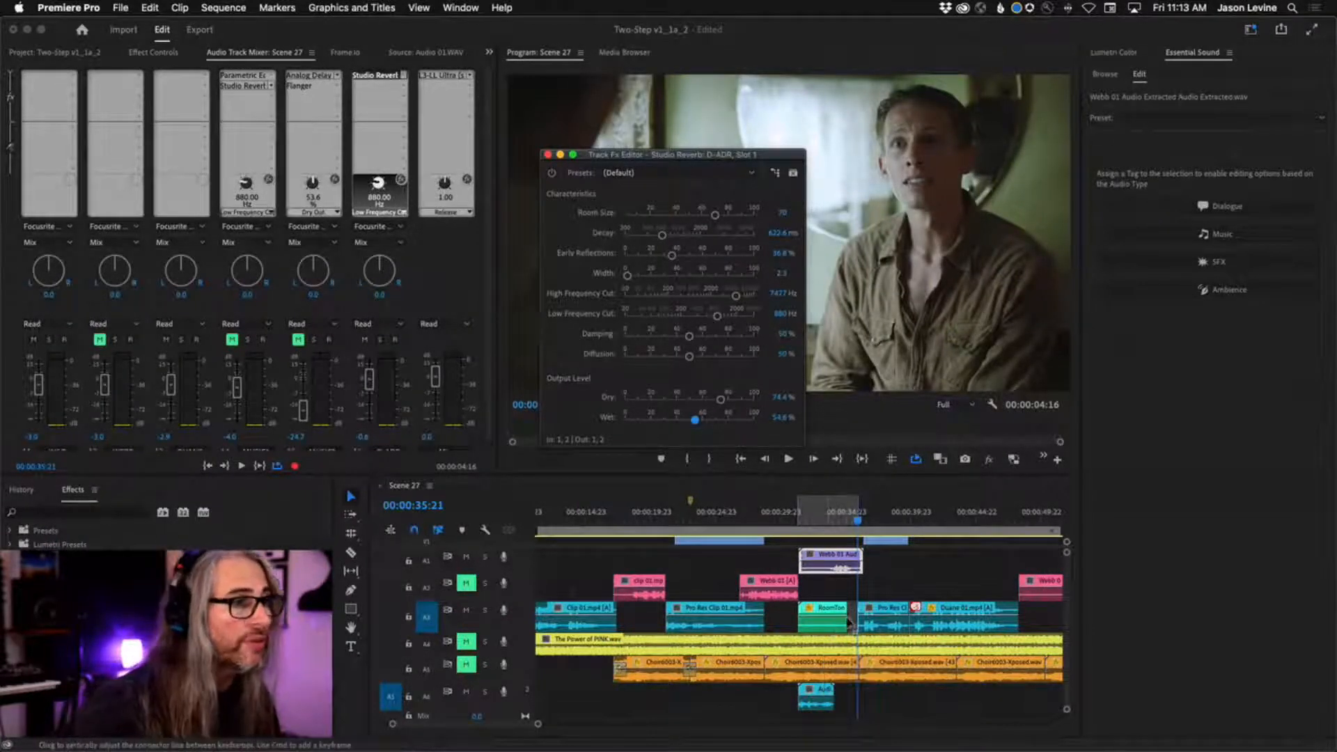
Trim the end of the A3 room tone clip to the end of the A6 clip and fade it out with volume keyframes.
drag(843, 624, 828, 623)
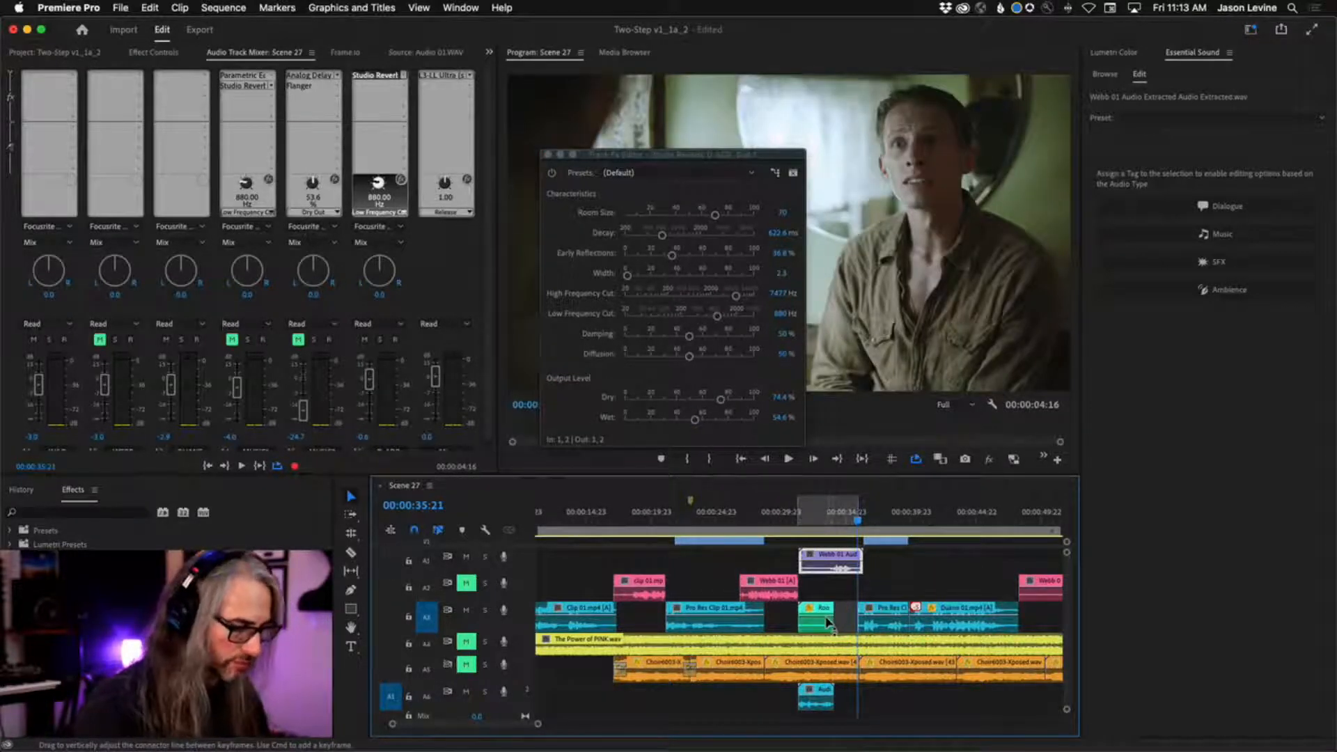
click(827, 514)
key(equal)
key(equal)
key(equal)
key(equal)
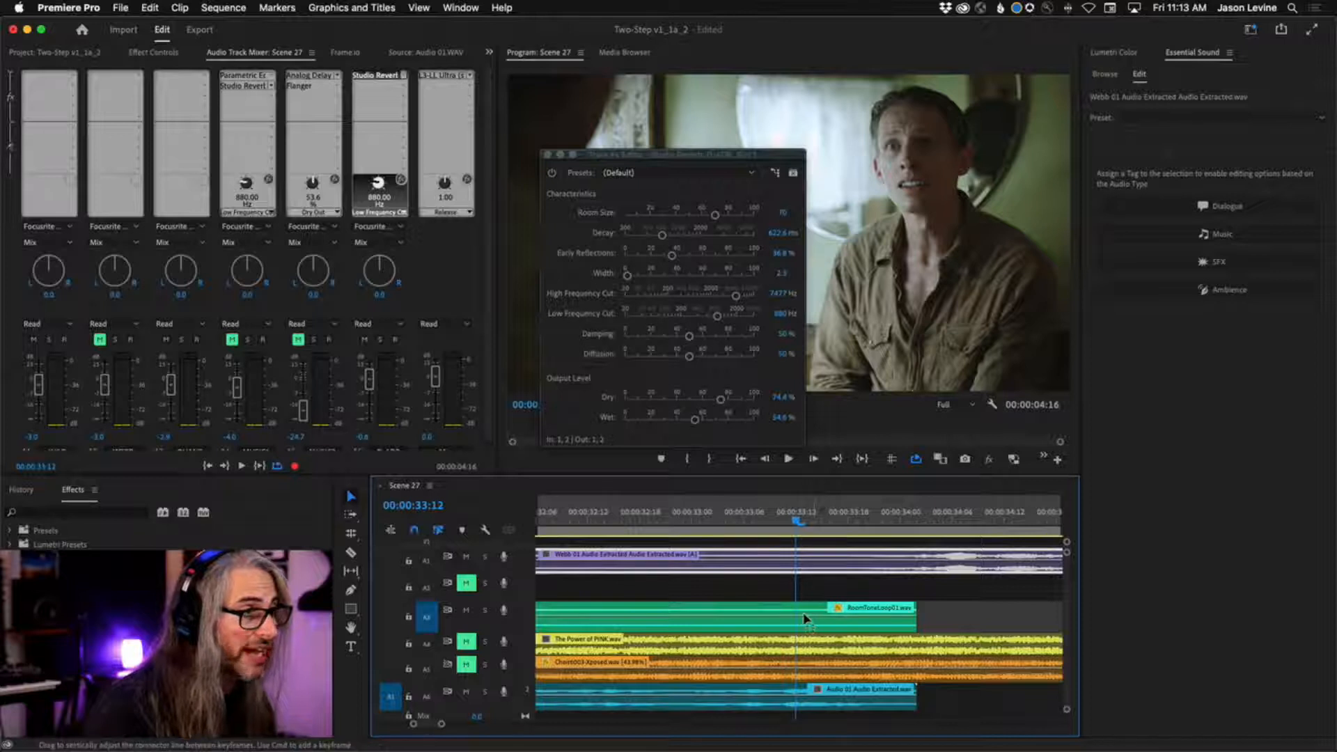
click(865, 620)
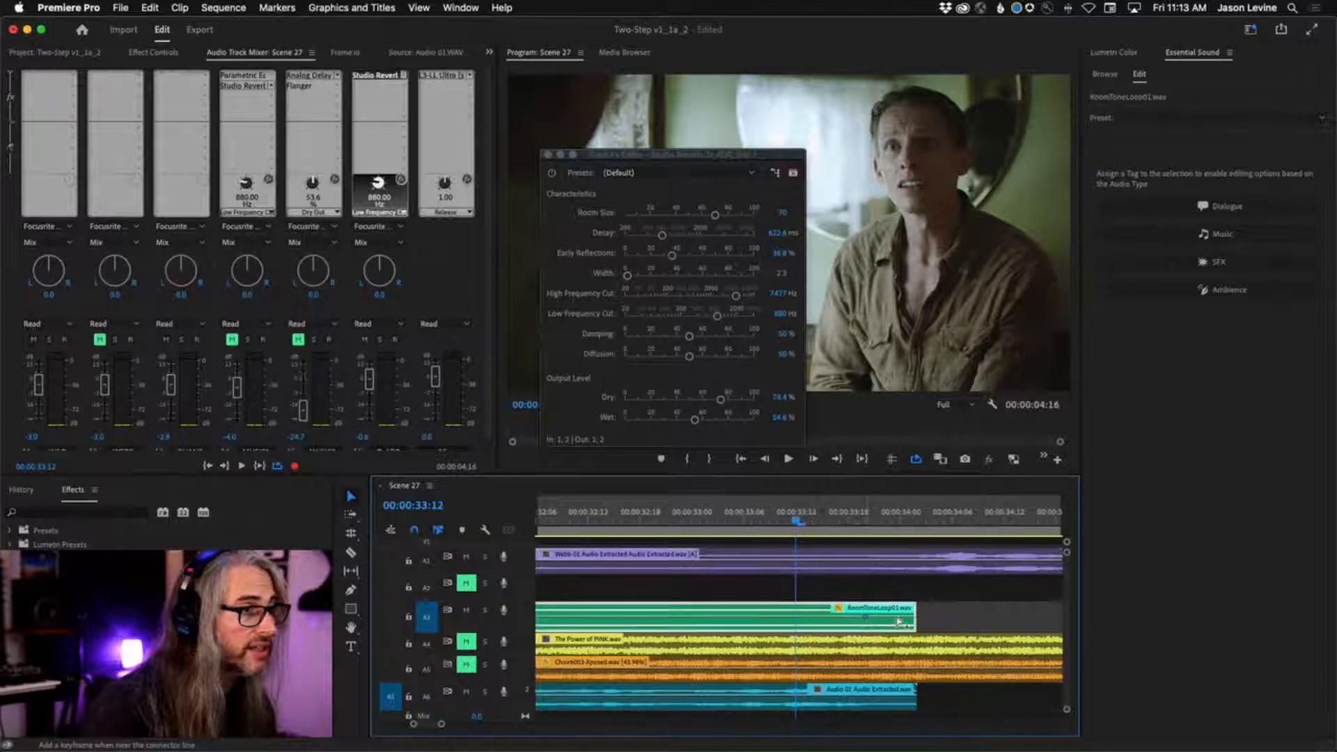
drag(909, 620, 920, 642)
key(space)
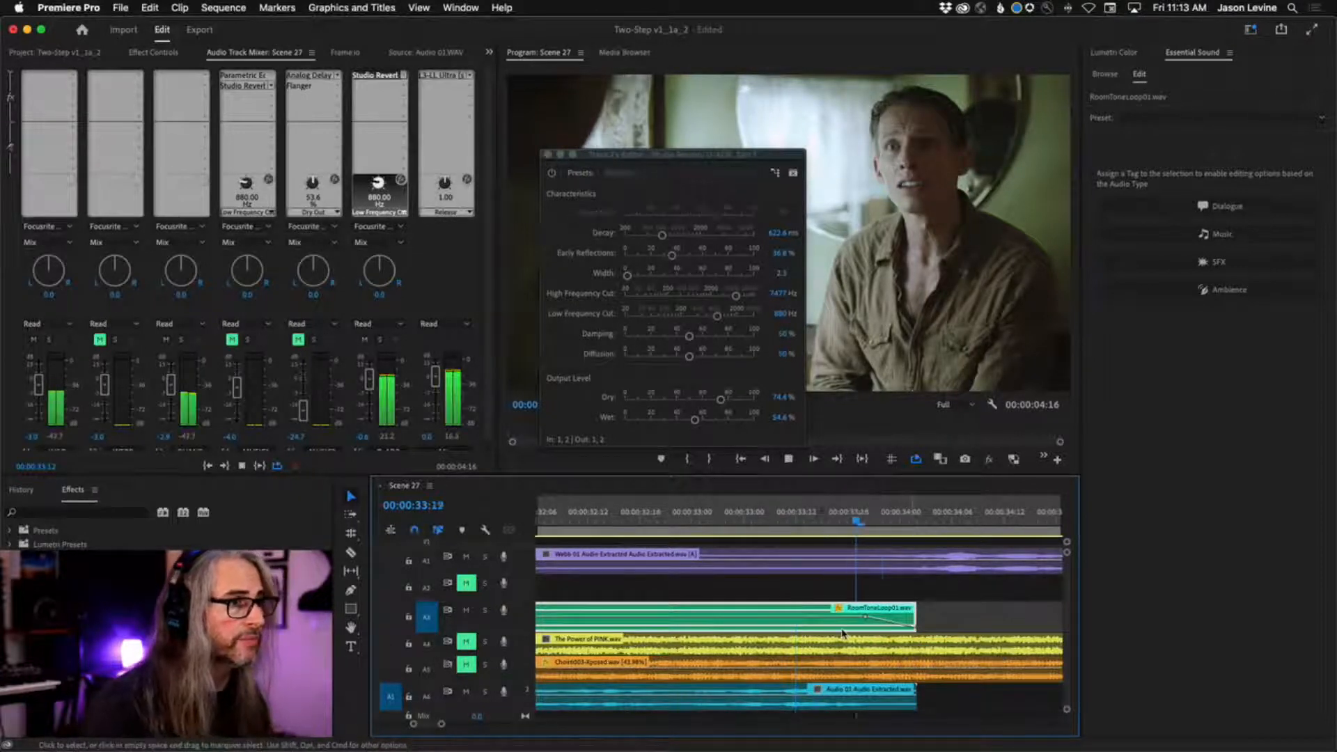
During the looped playback, set the ADR reverb's Early Reflections to about 26.8% and Wet to 41.3%, and close its effect editor.
key(minus)
key(minus)
key(minus)
key(minus)
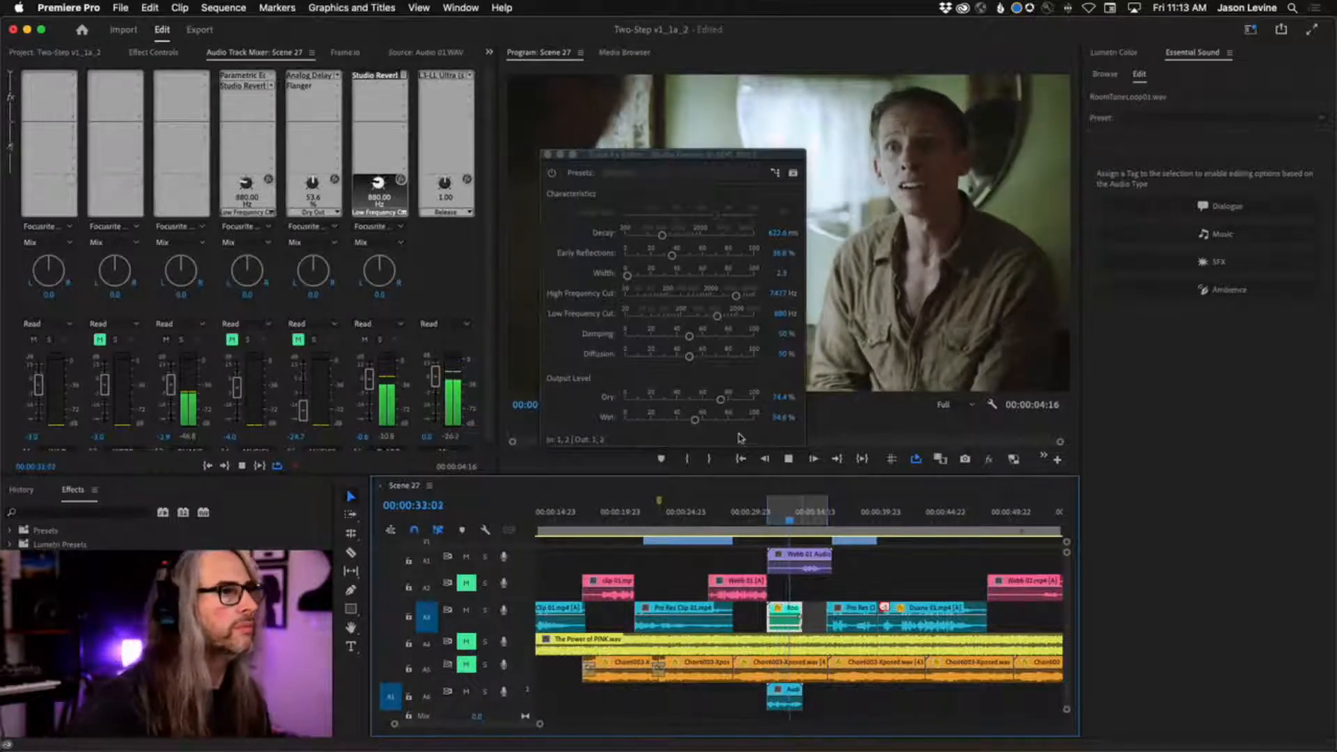
drag(672, 255, 659, 257)
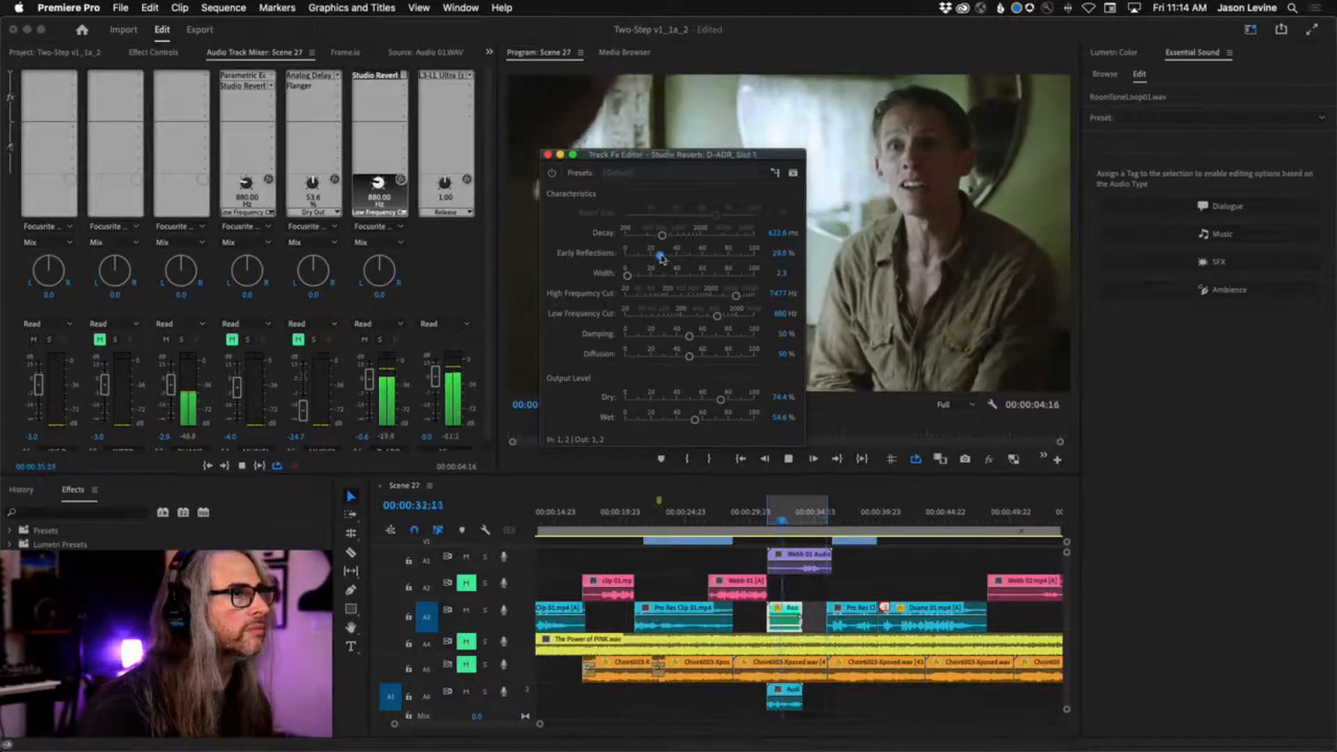
drag(687, 423, 678, 421)
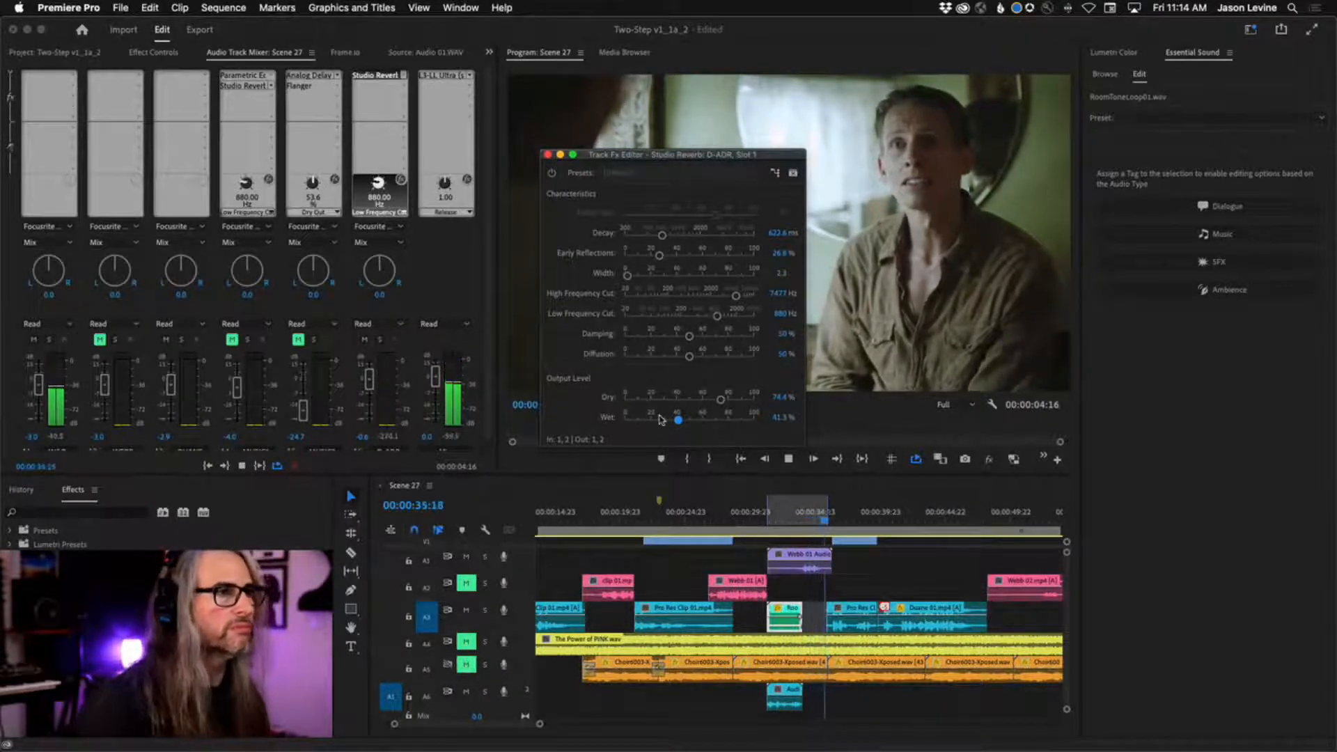
key(space)
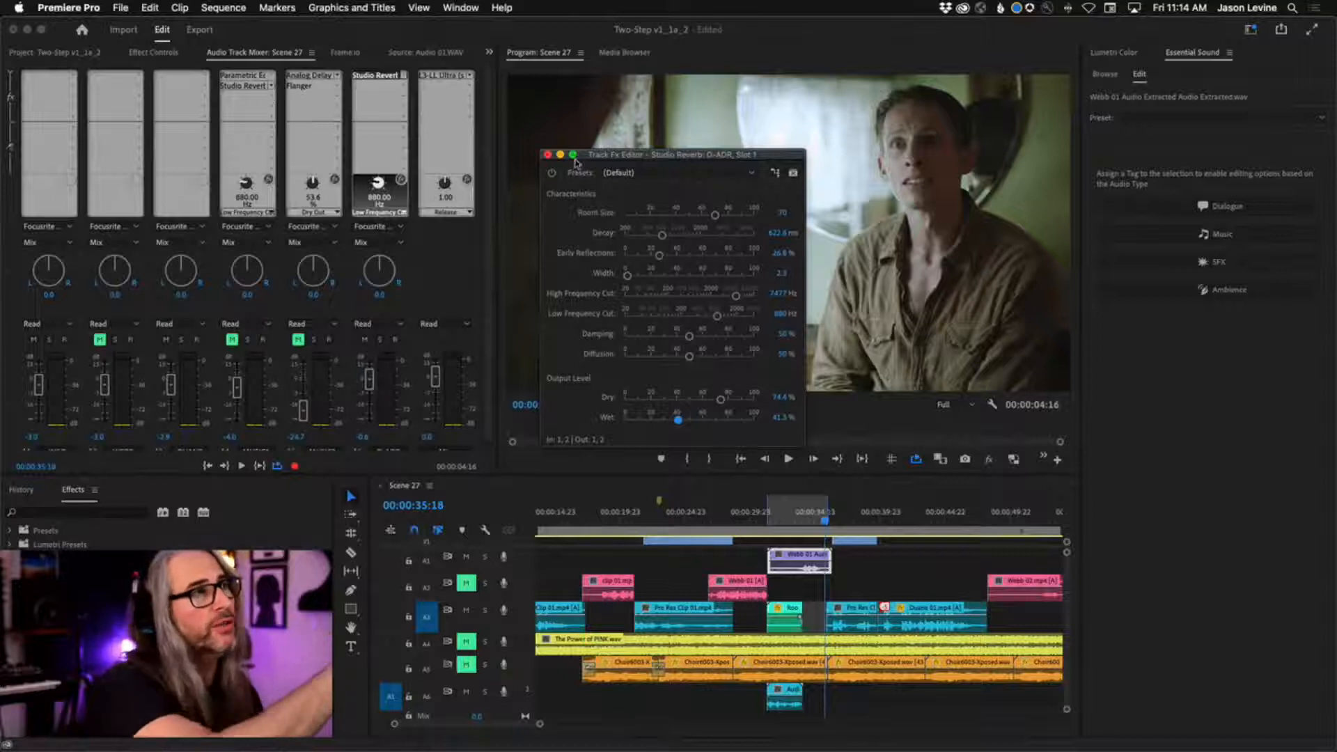
click(548, 155)
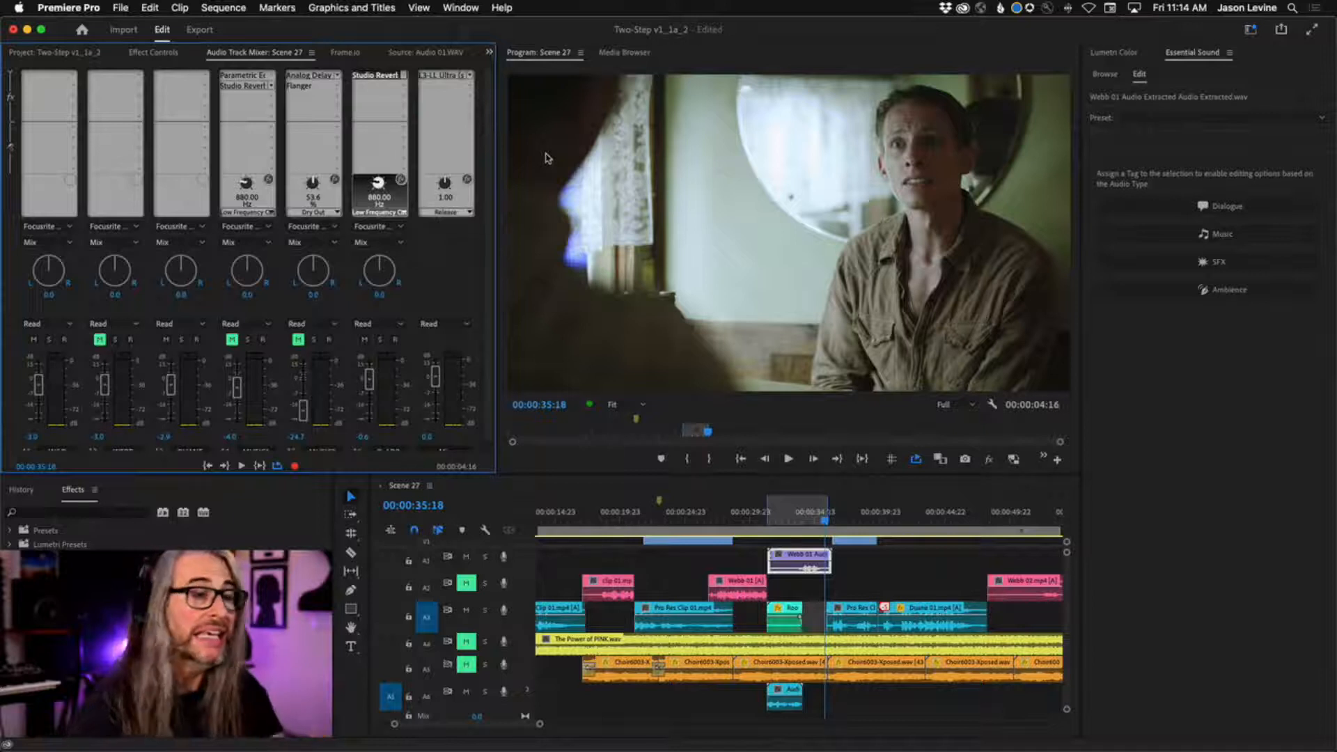
key(backslash)
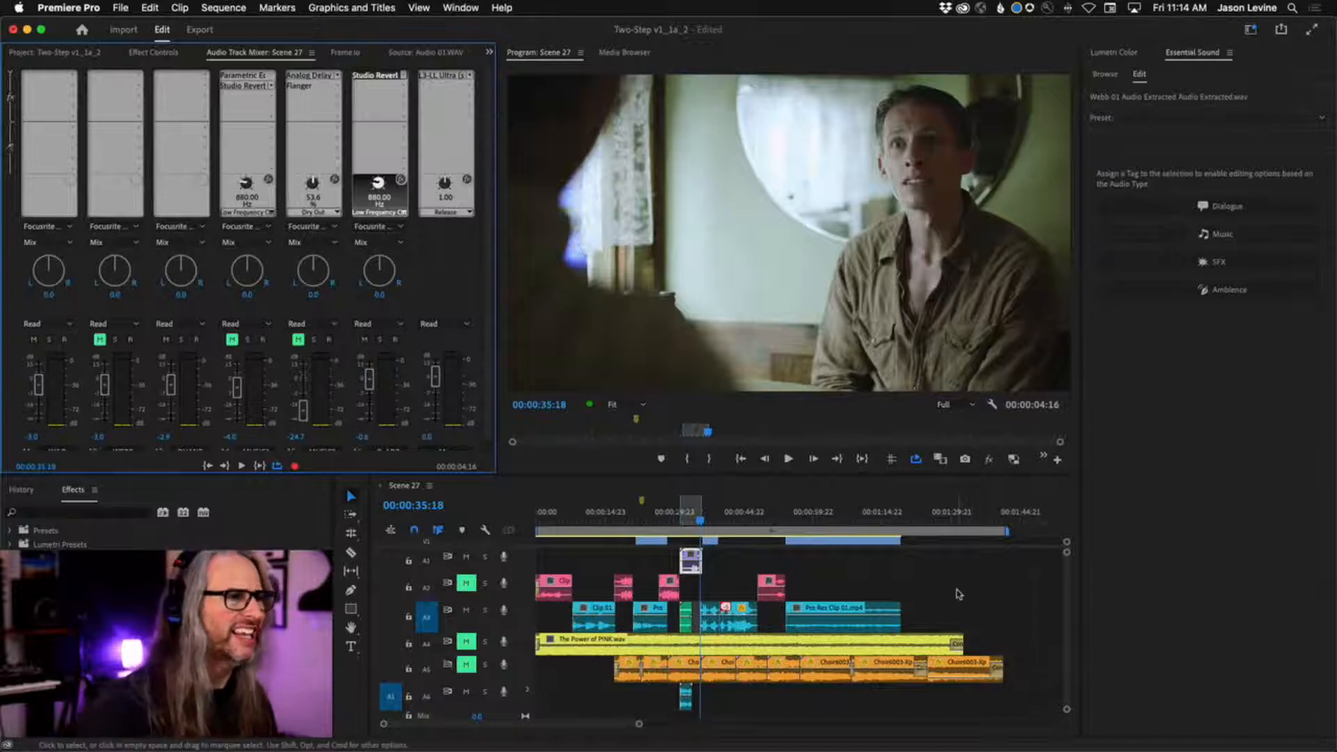
click(958, 593)
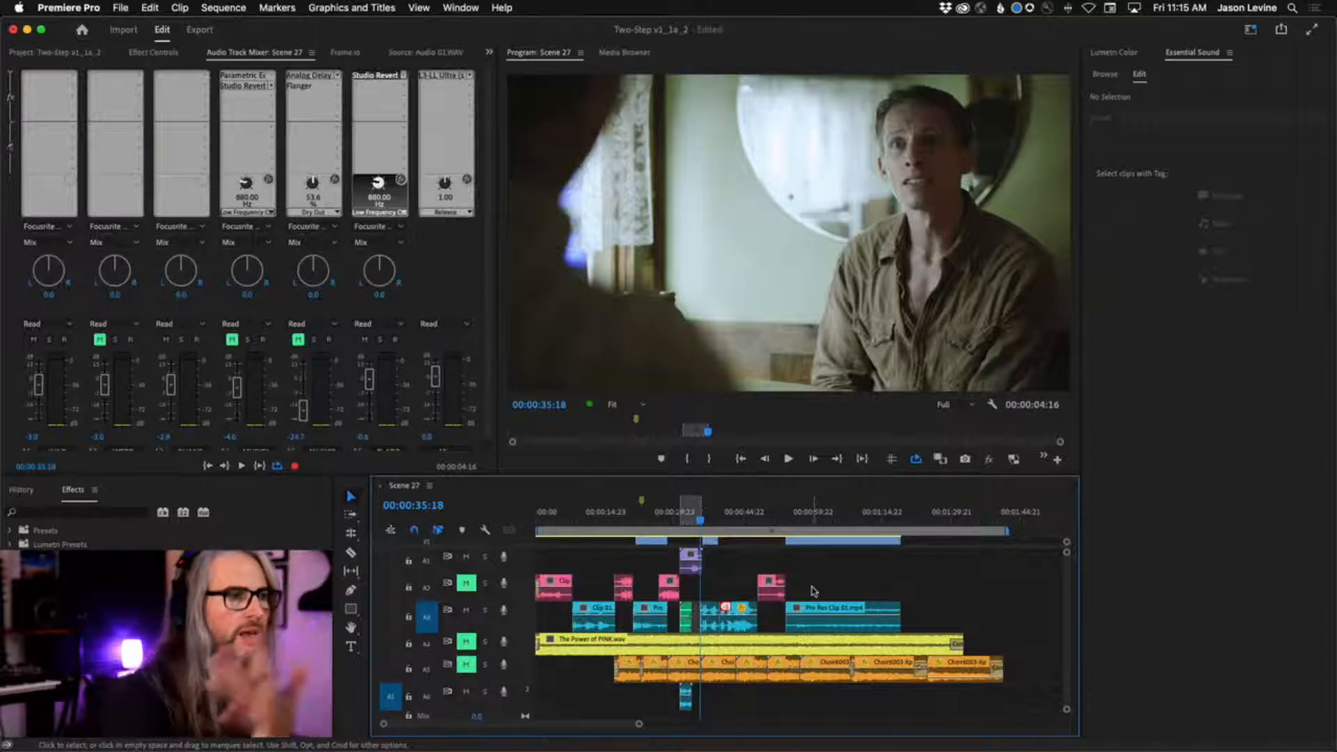
drag(927, 556, 550, 630)
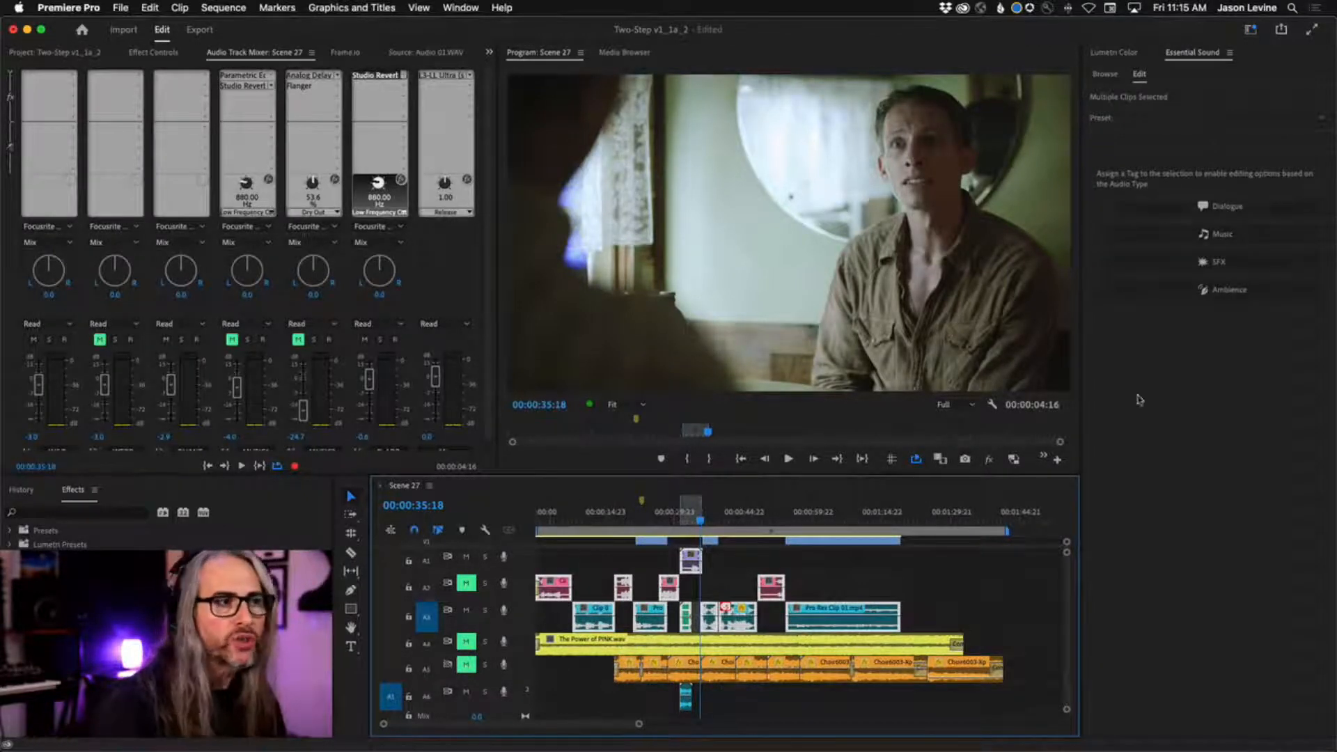
click(982, 604)
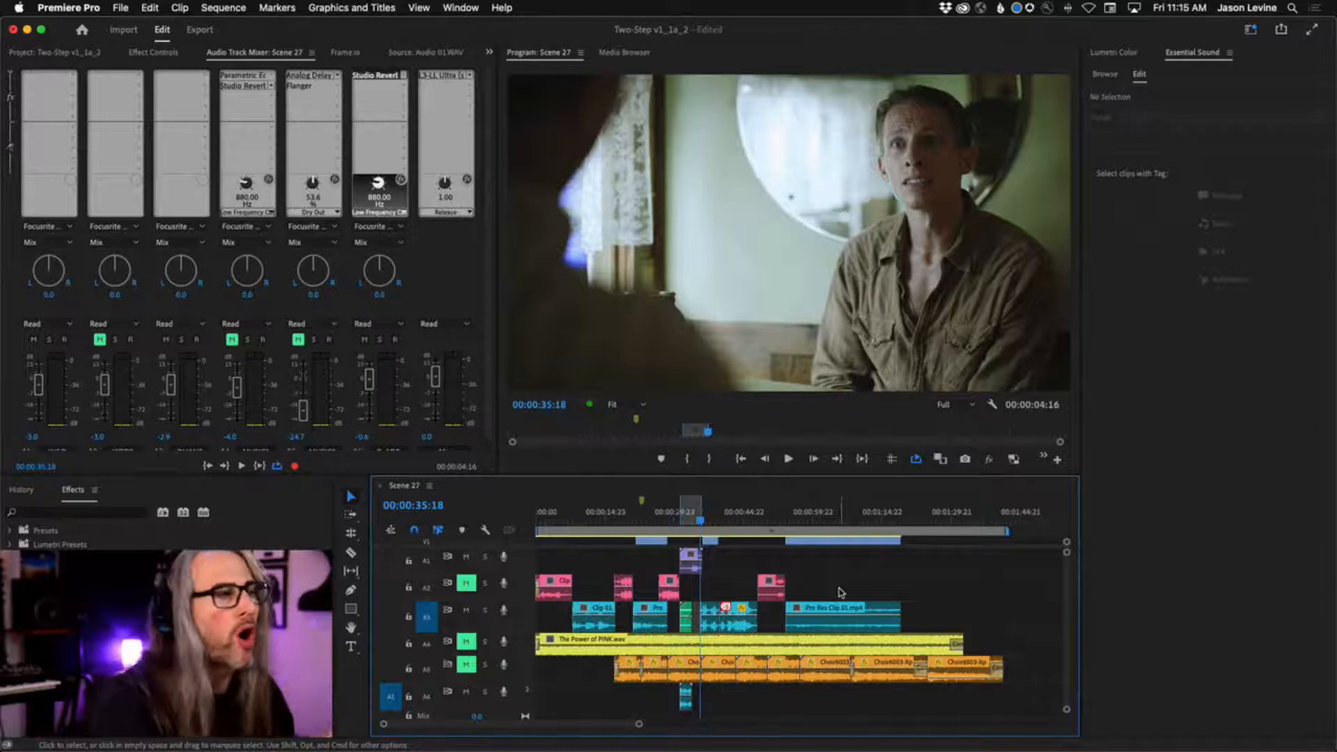
Select all clips on the A2 track and assign them the Dialogue audio type in Essential Sound.
drag(840, 591, 538, 595)
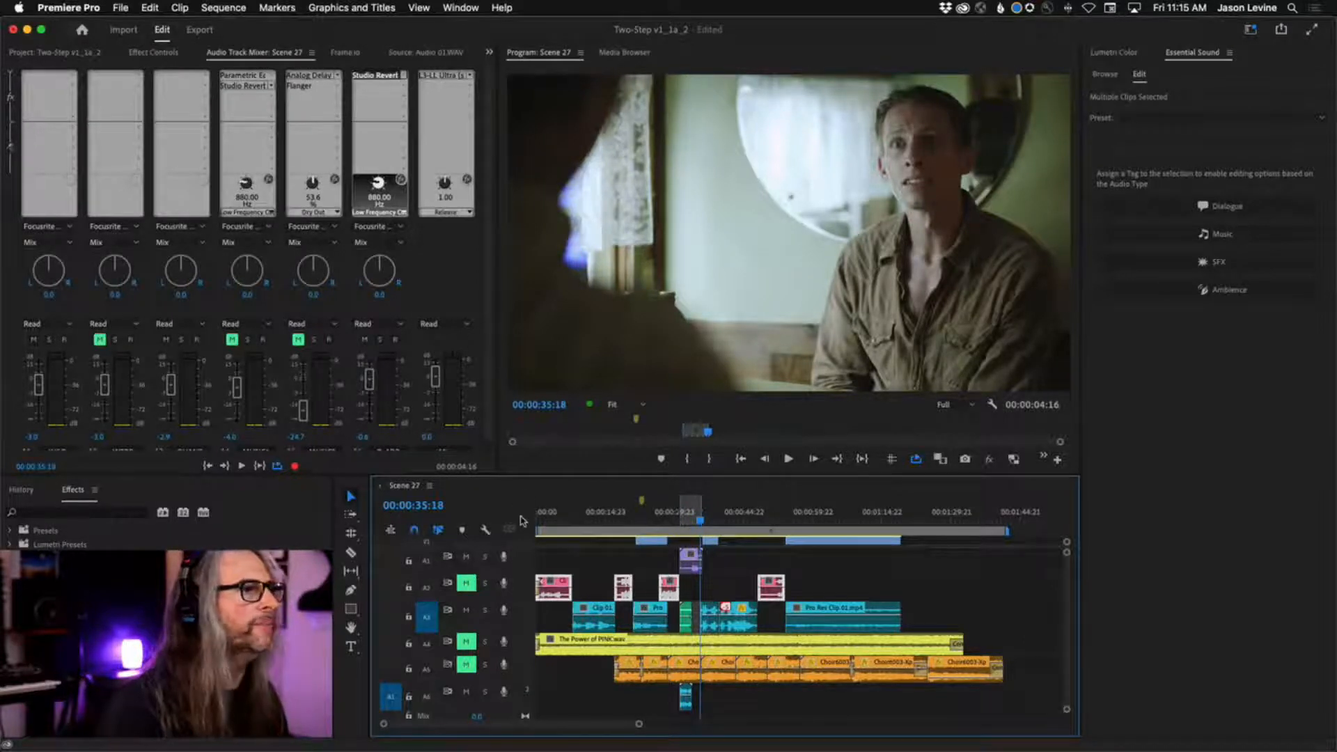
scroll(467, 404, down, 2)
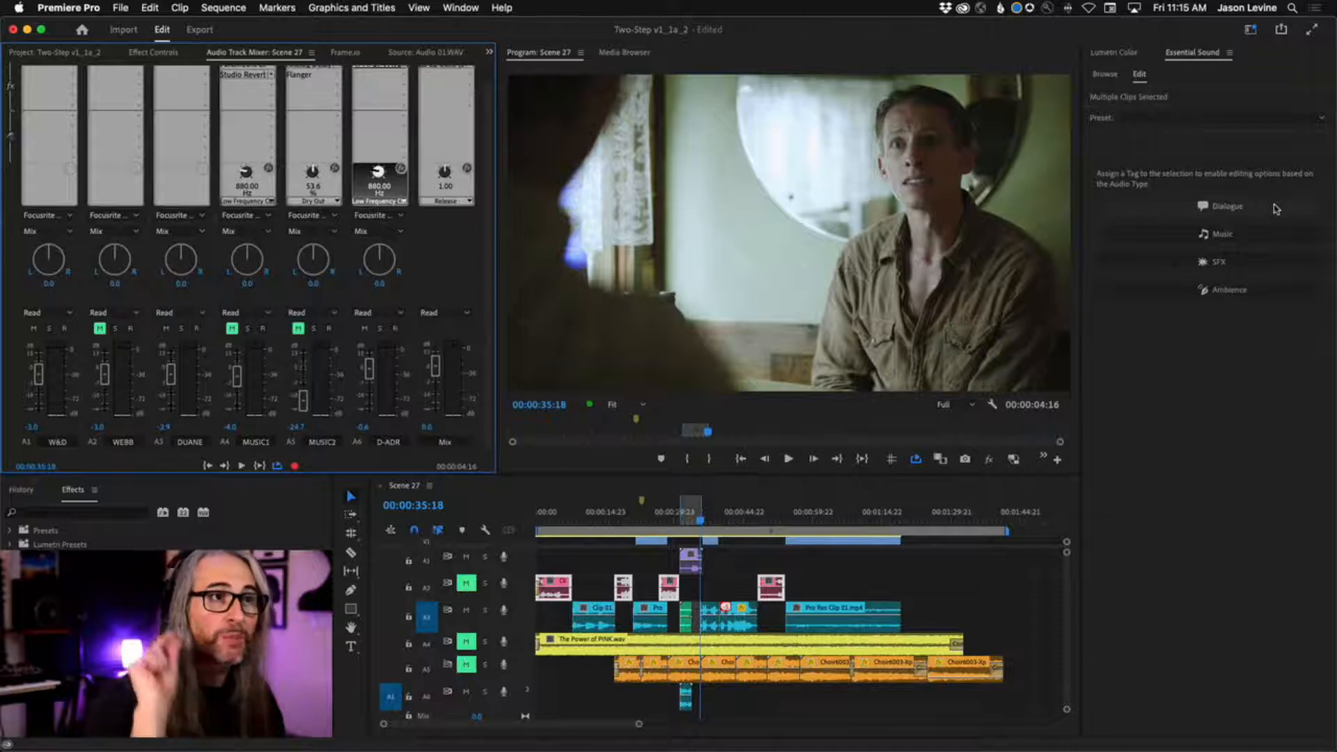
click(1277, 209)
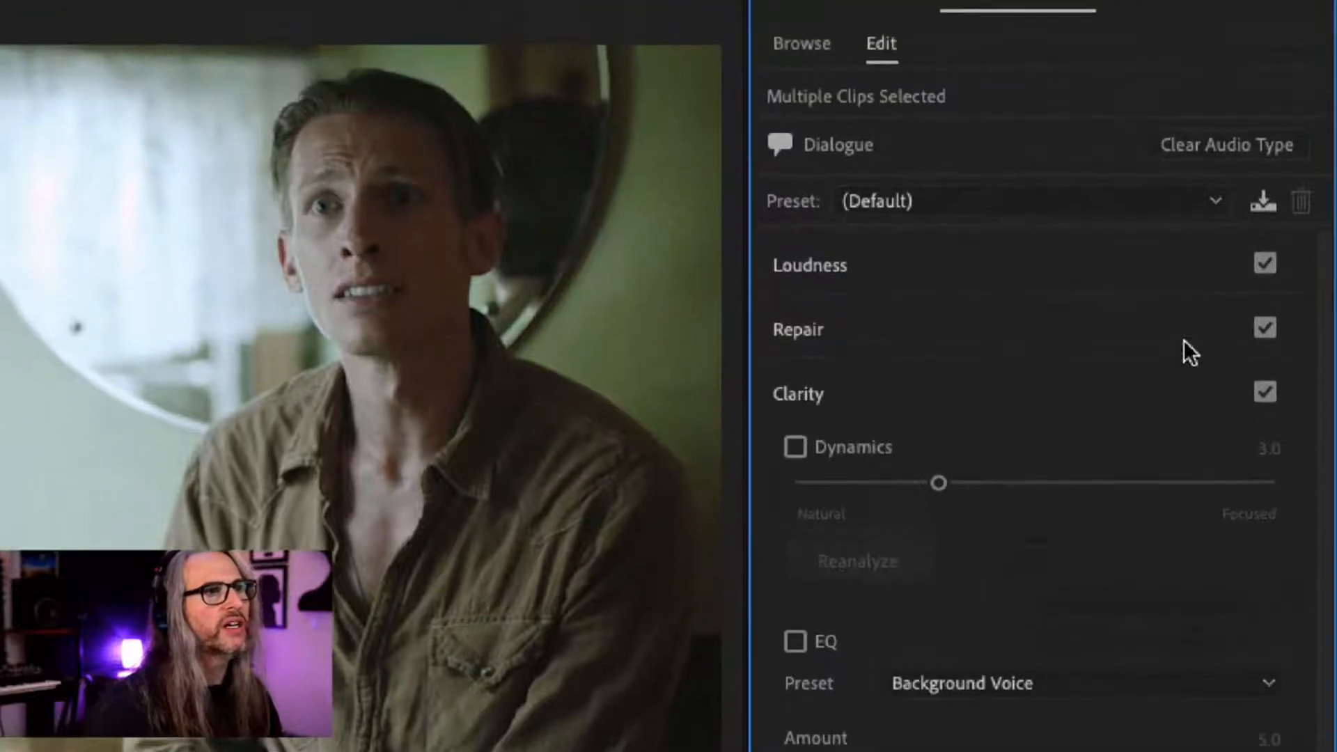
Expand the Loudness and Repair settings of the selected dialogue clips and enable Dynamics under Clarity.
click(1180, 274)
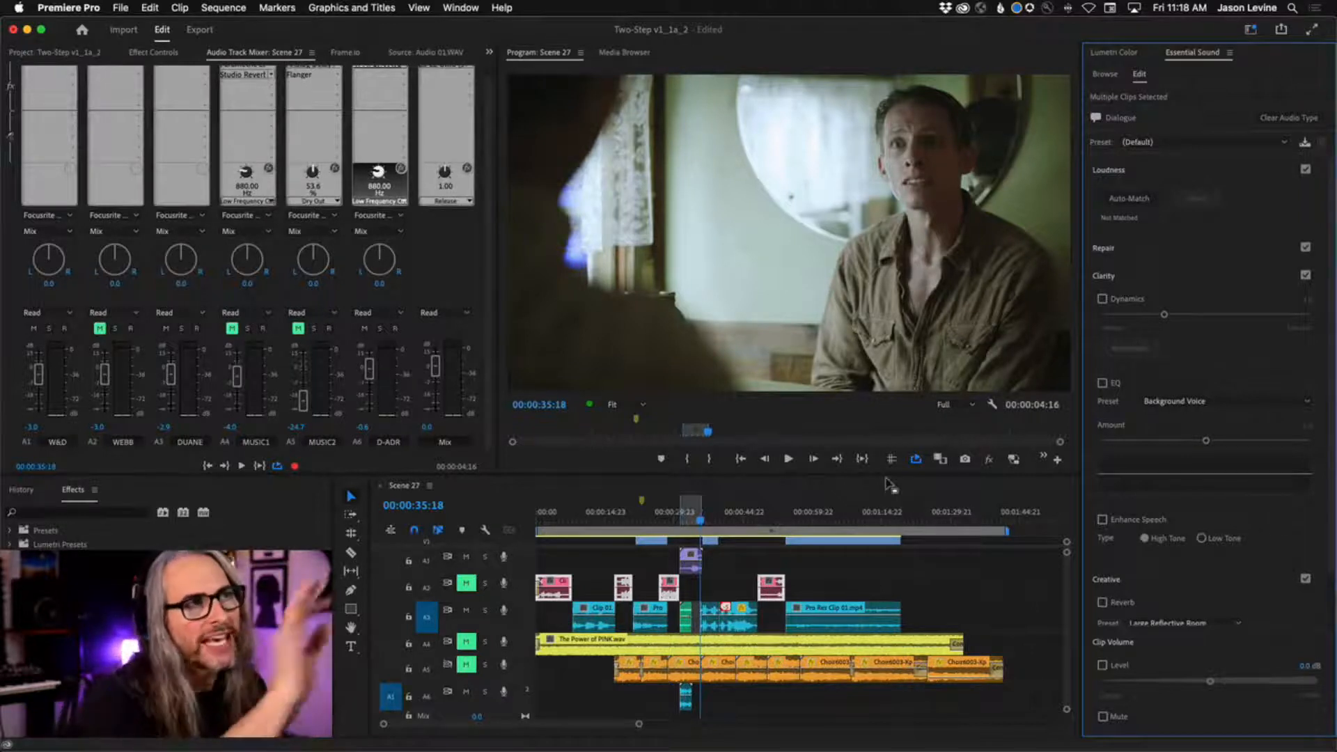
click(1239, 251)
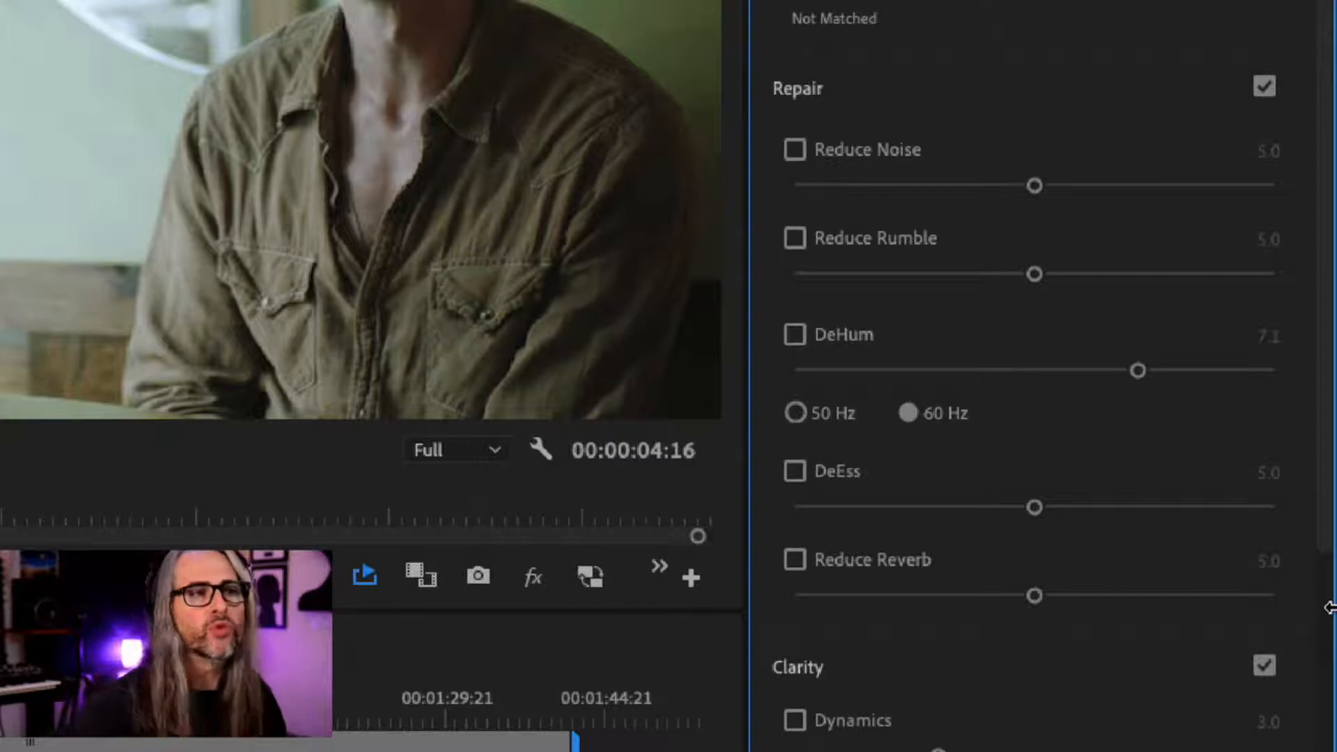
drag(1329, 531, 1328, 704)
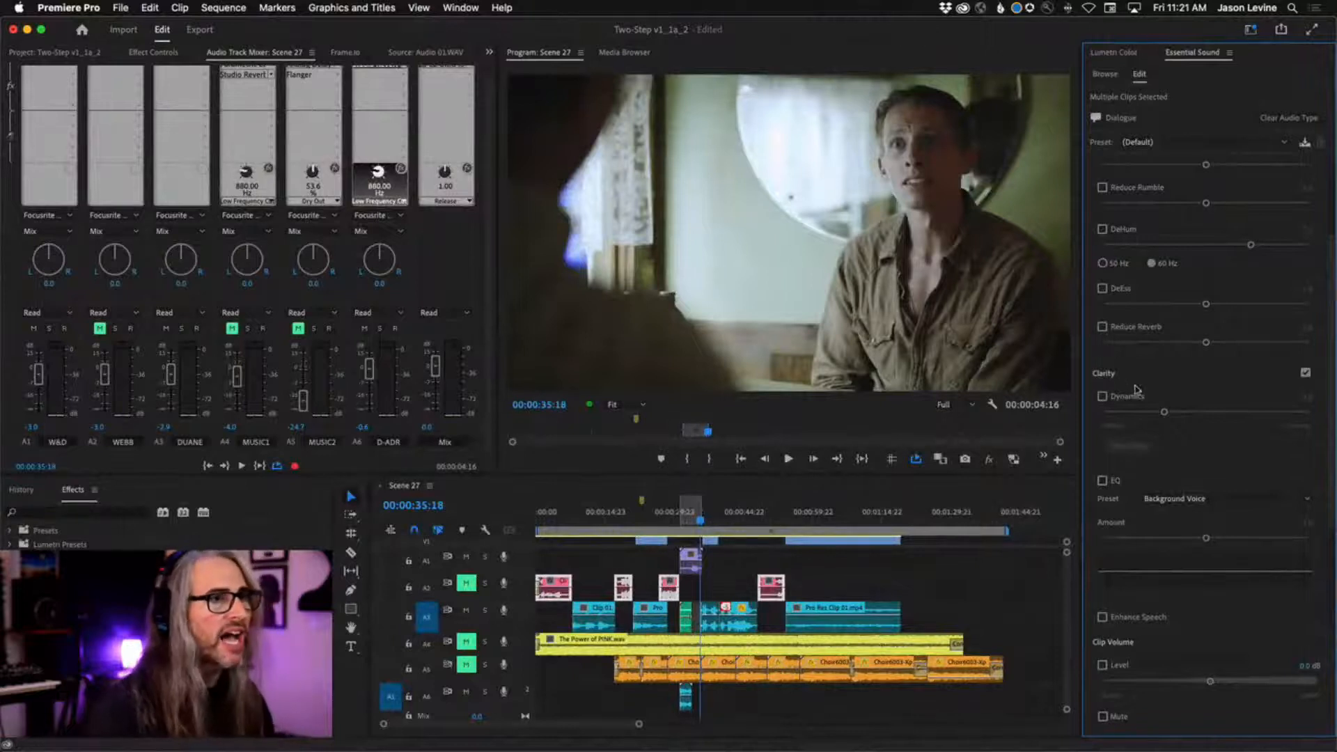
click(1103, 396)
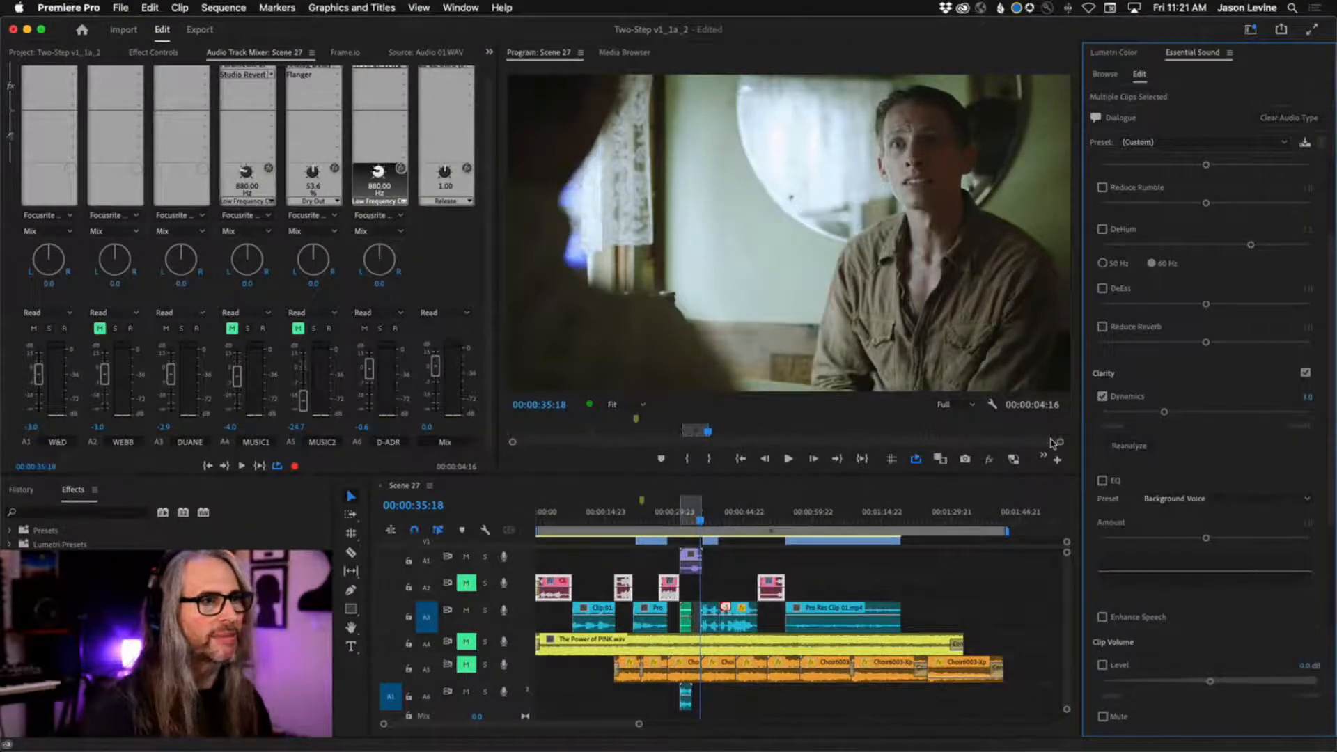
Clear the sequence's In and Out points and return the playhead to the start of the sequence.
right_click(685, 516)
click(724, 561)
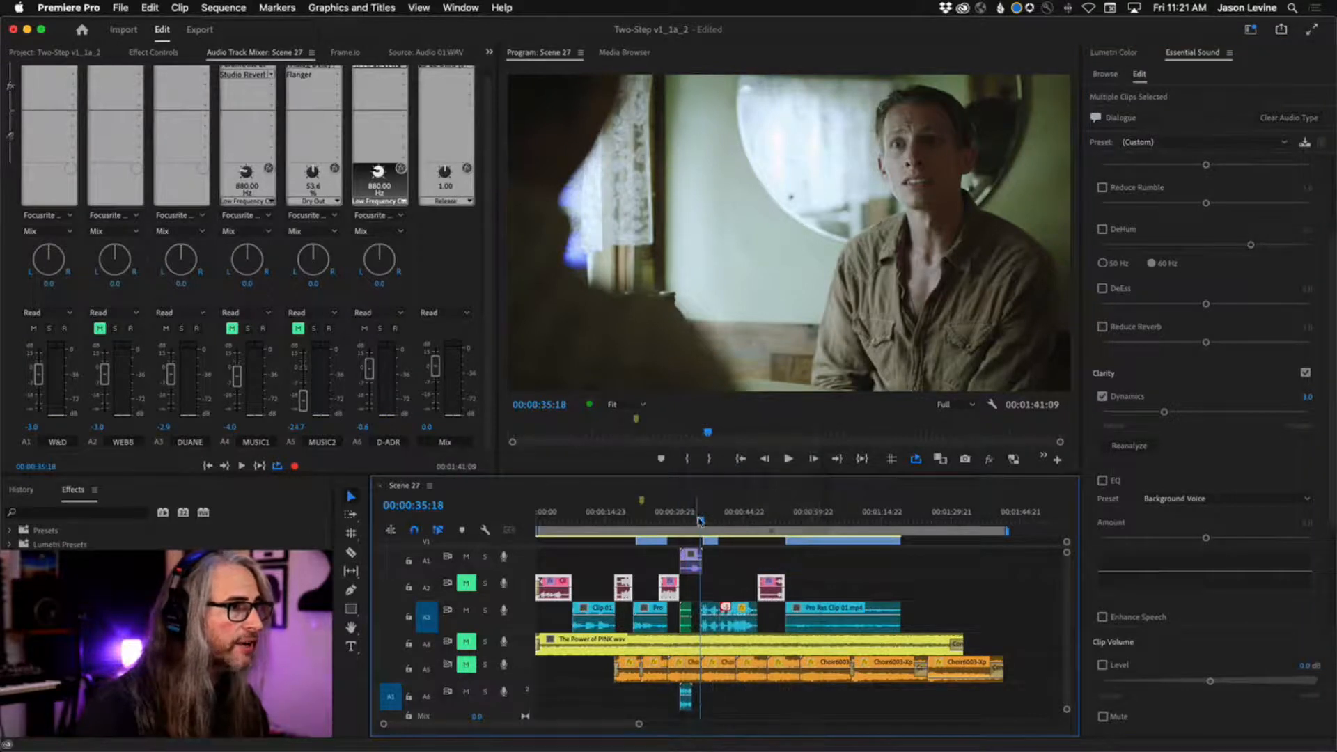
drag(700, 521, 521, 528)
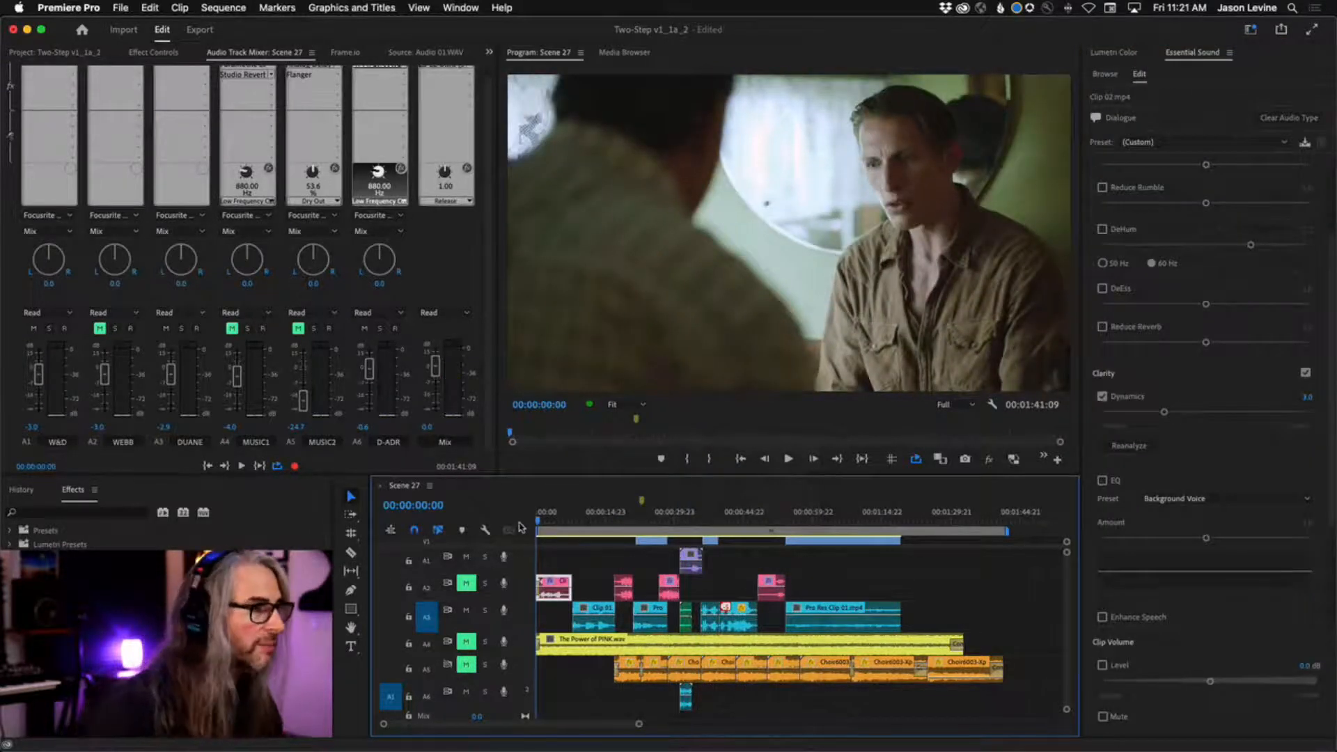
Unmute A2 while playing from the start and mark an Out point for a 00:00:07:03 range over the first dialogue clip.
key(space)
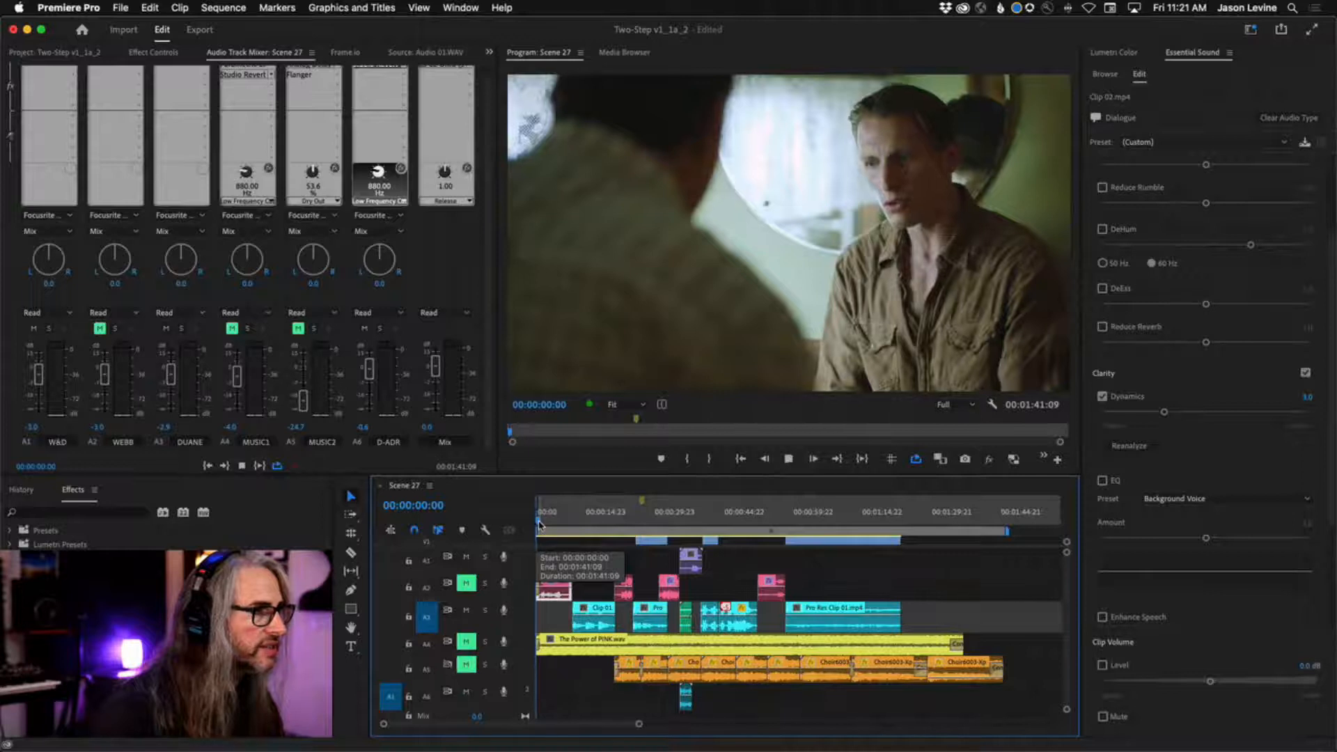
click(466, 583)
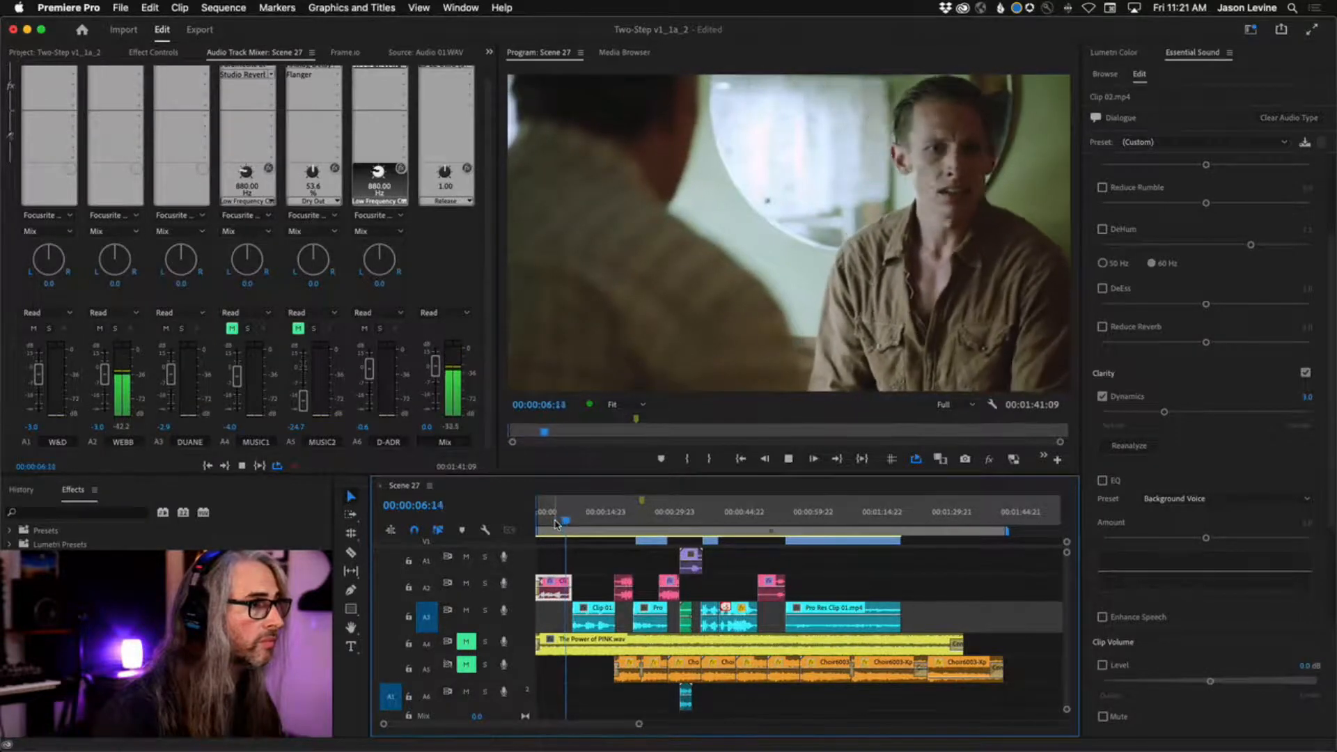
key(o)
key(Home)
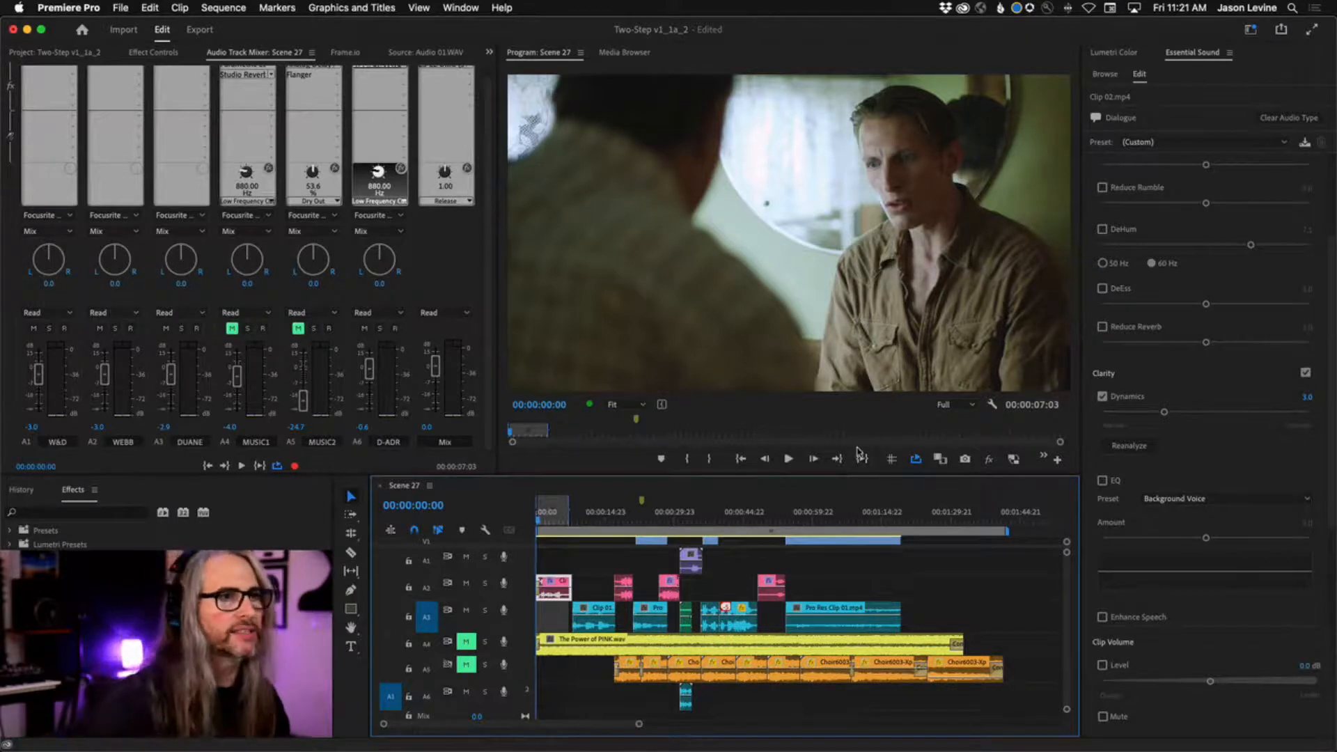
Loop the marked range, raise the first A2 clip's Dynamics to 7.1 and compare the sound with Clarity off and on.
key(space)
drag(1165, 412, 1250, 412)
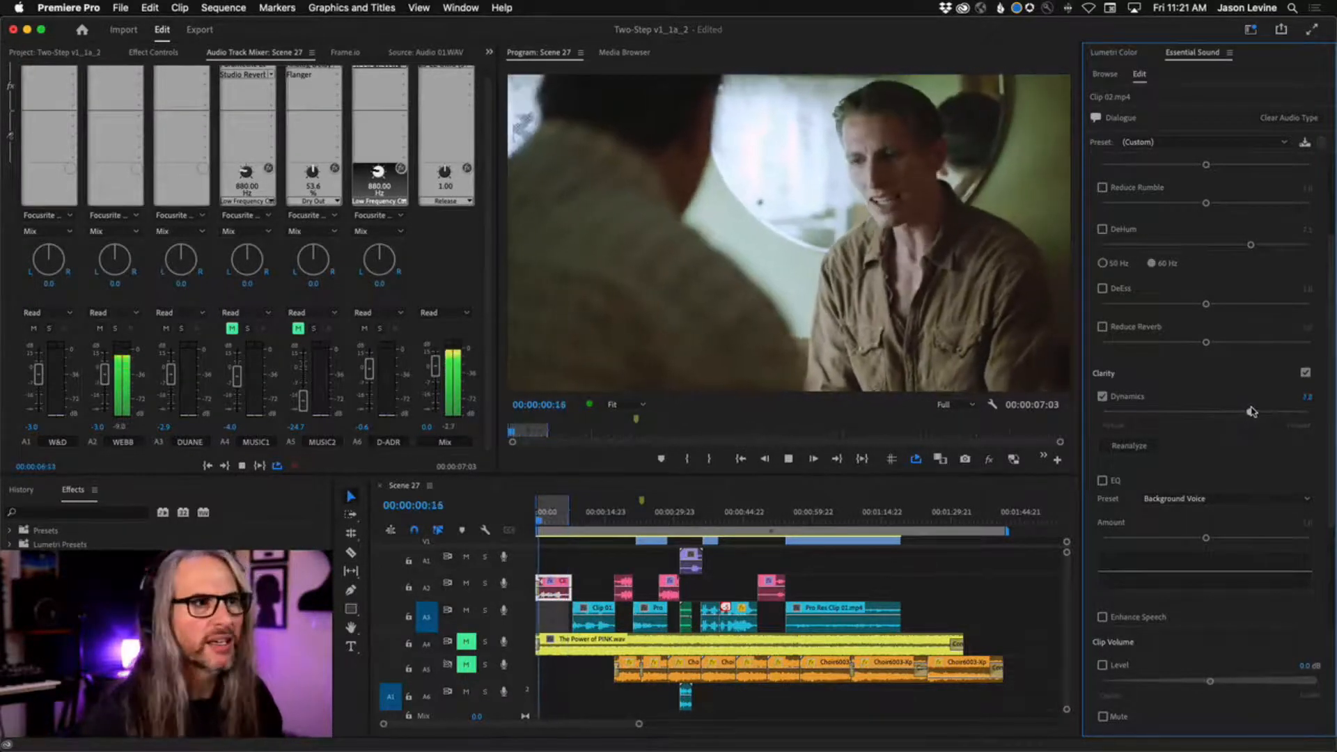
click(1305, 373)
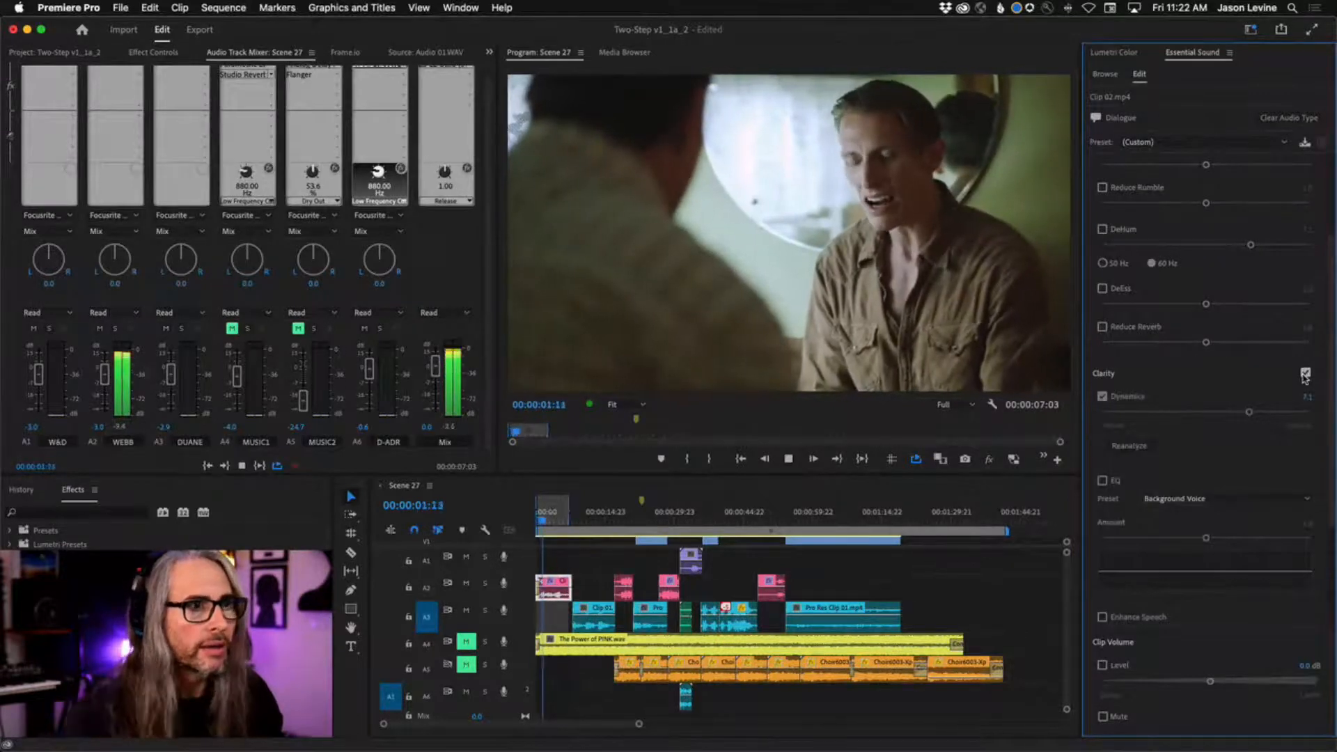
click(1305, 374)
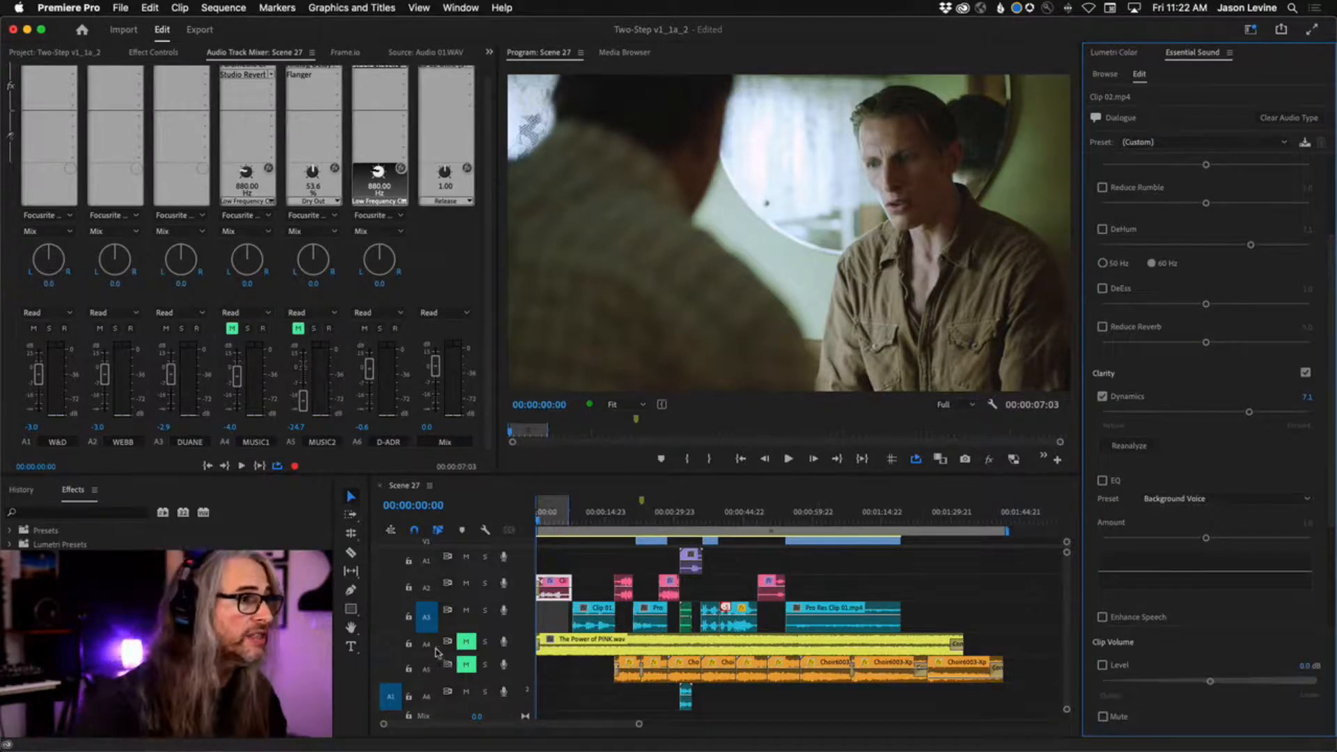
Loop the range with the A4 music unmuted, compare Clarity off and on, and lower the first A2 clip's Dynamics to 5.9.
click(466, 641)
key(space)
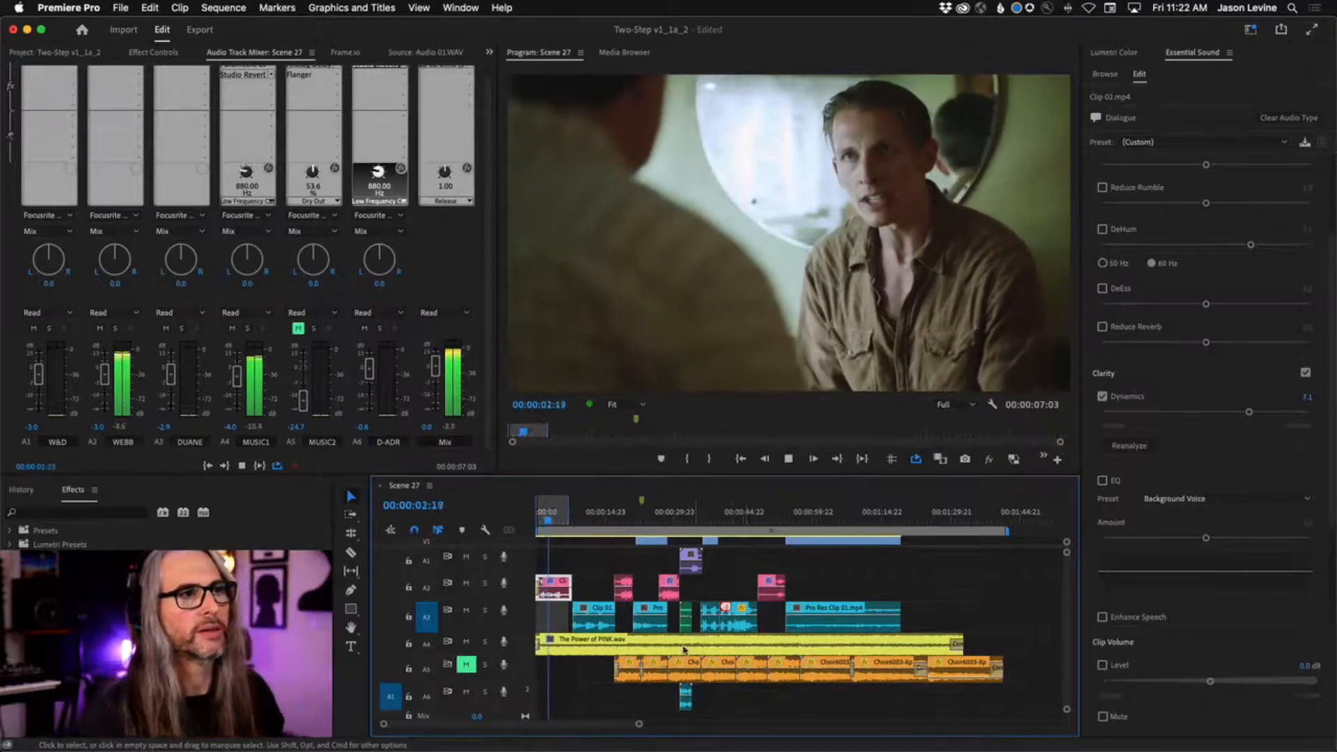
click(1306, 374)
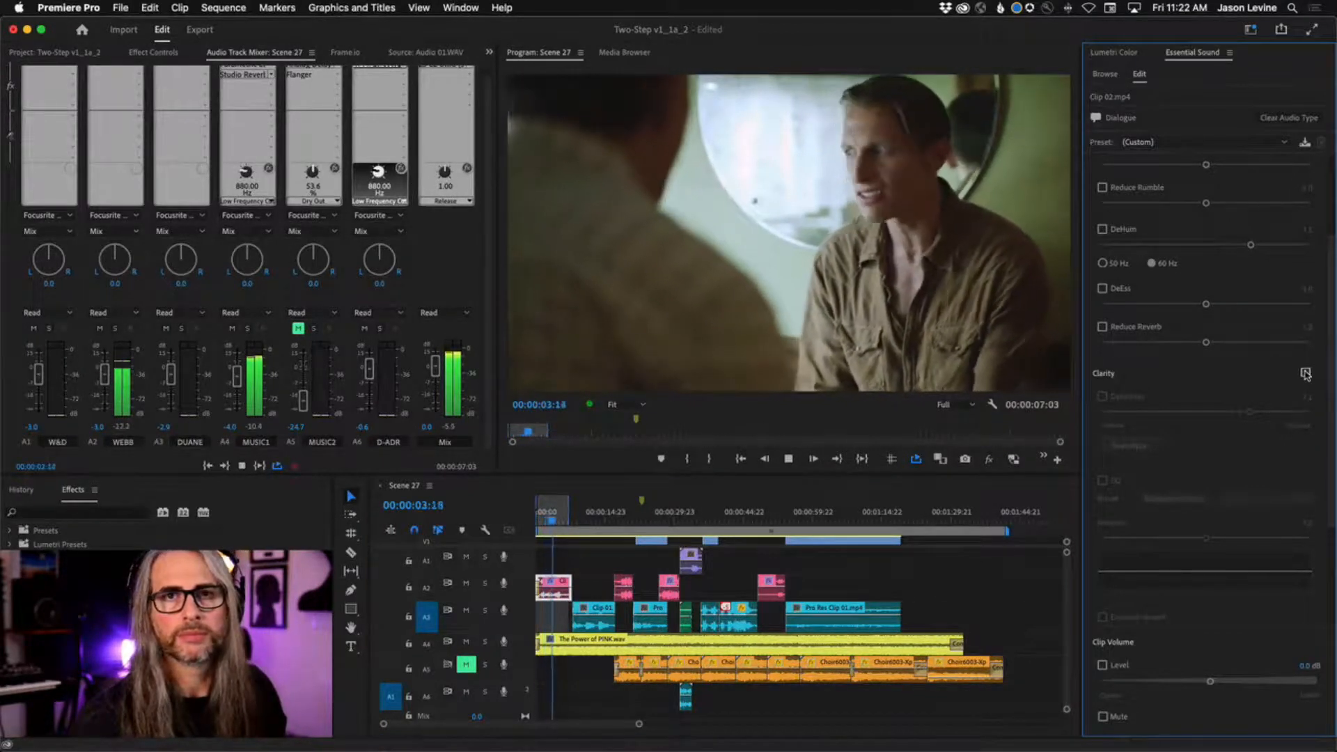
click(1306, 375)
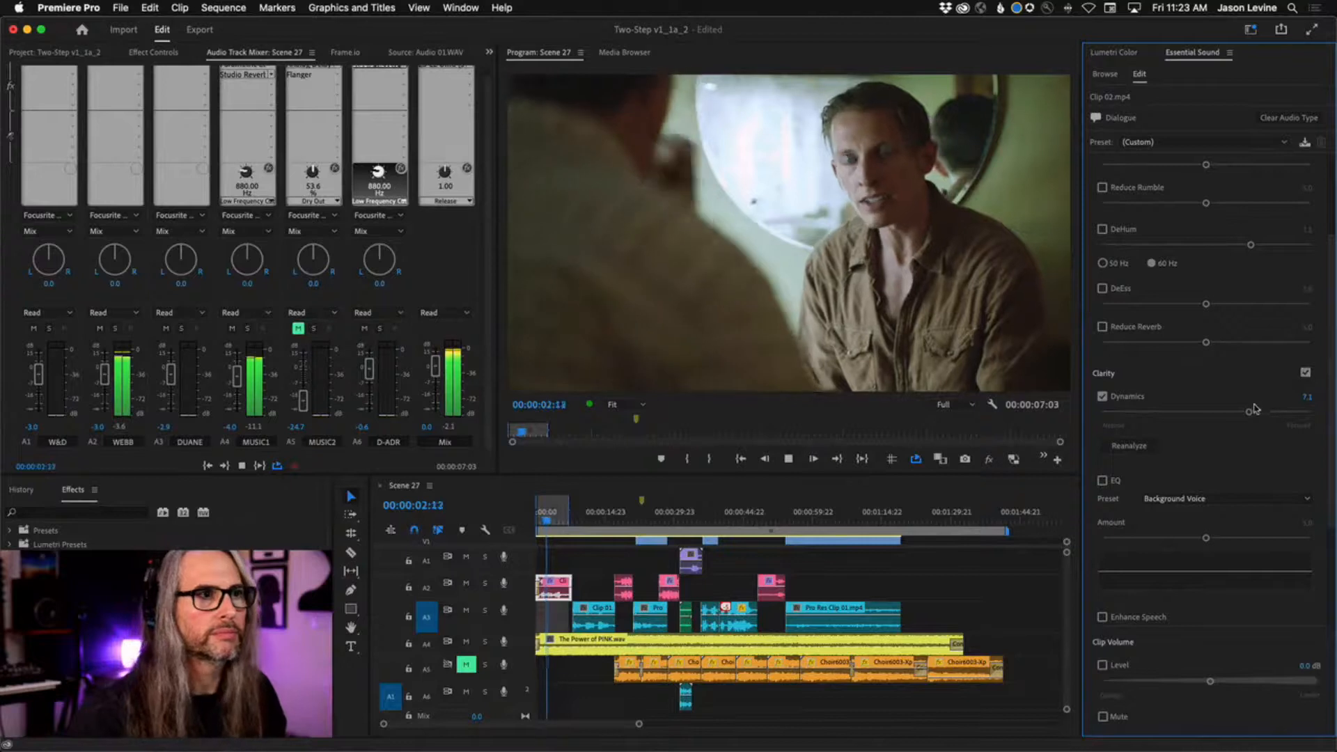
drag(1250, 413, 1224, 413)
key(space)
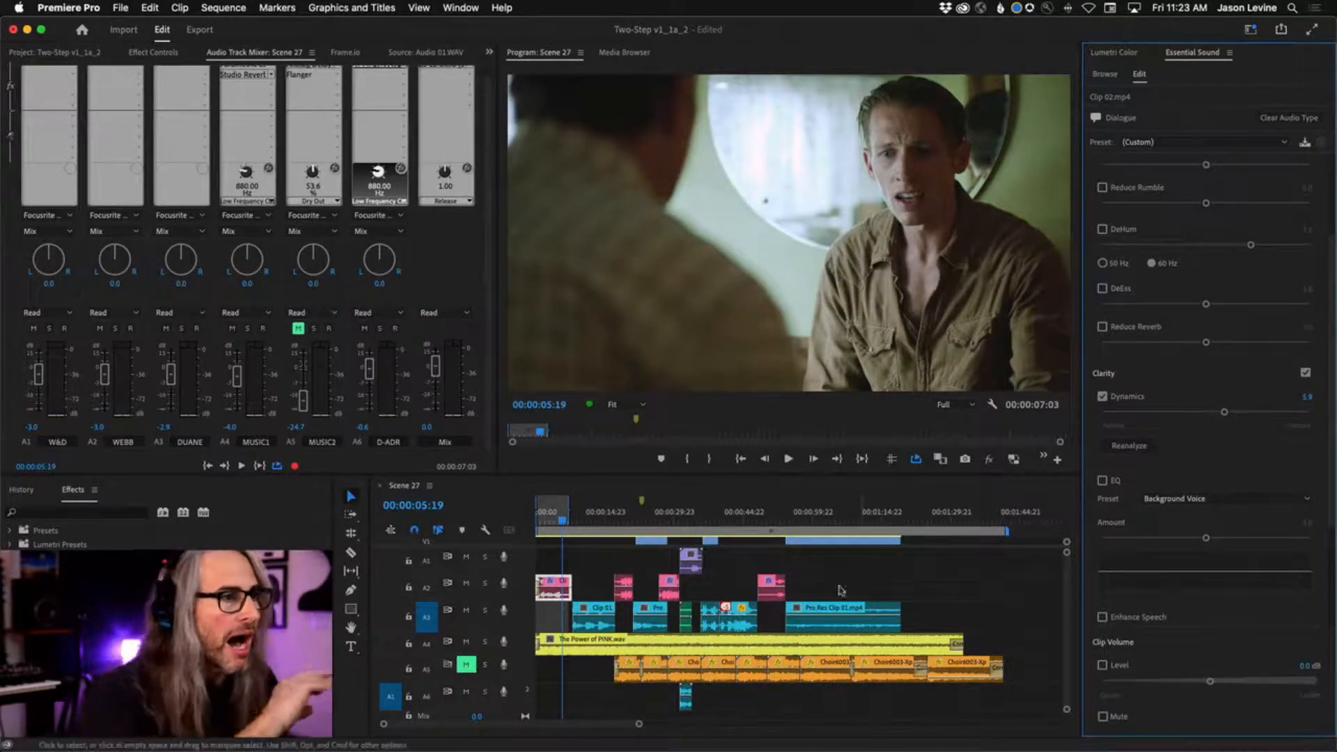
Select the remaining three dialogue clips on A2 and raise their Dynamics to about 6.5.
drag(834, 574, 600, 600)
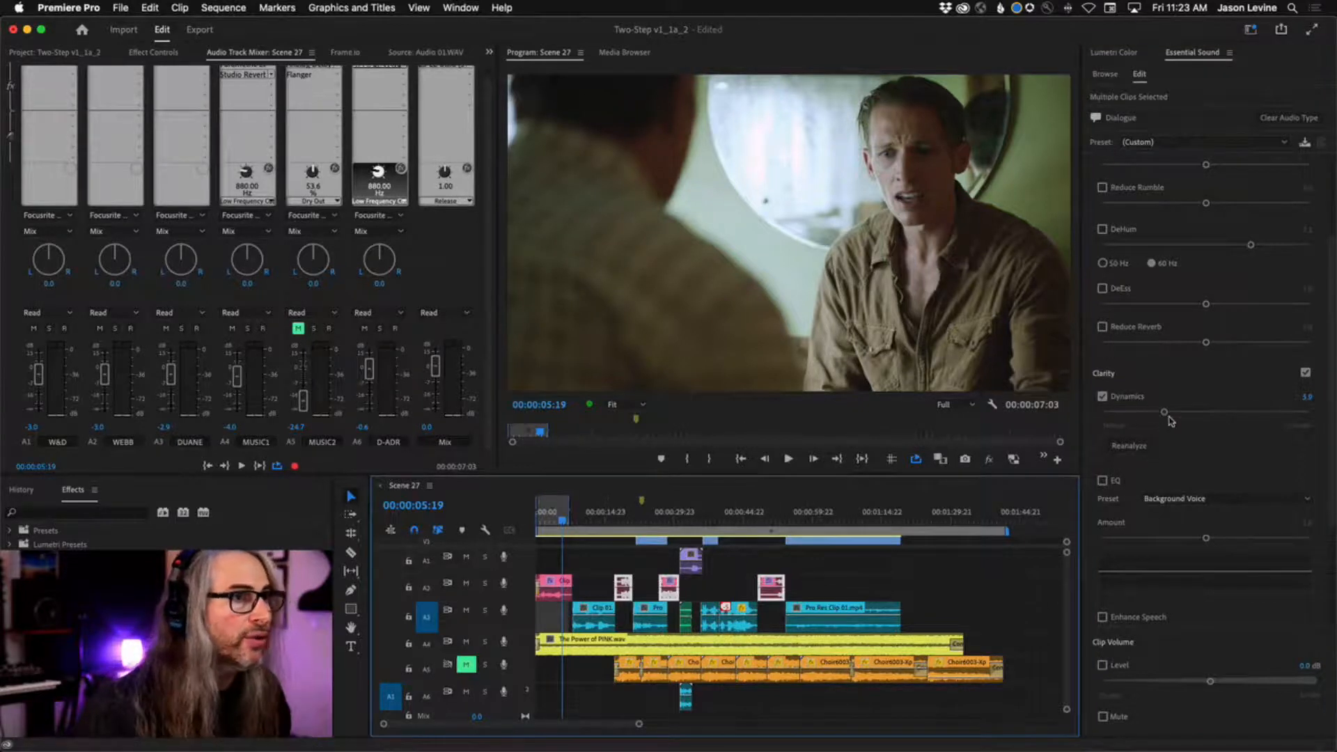
drag(1166, 412, 1231, 413)
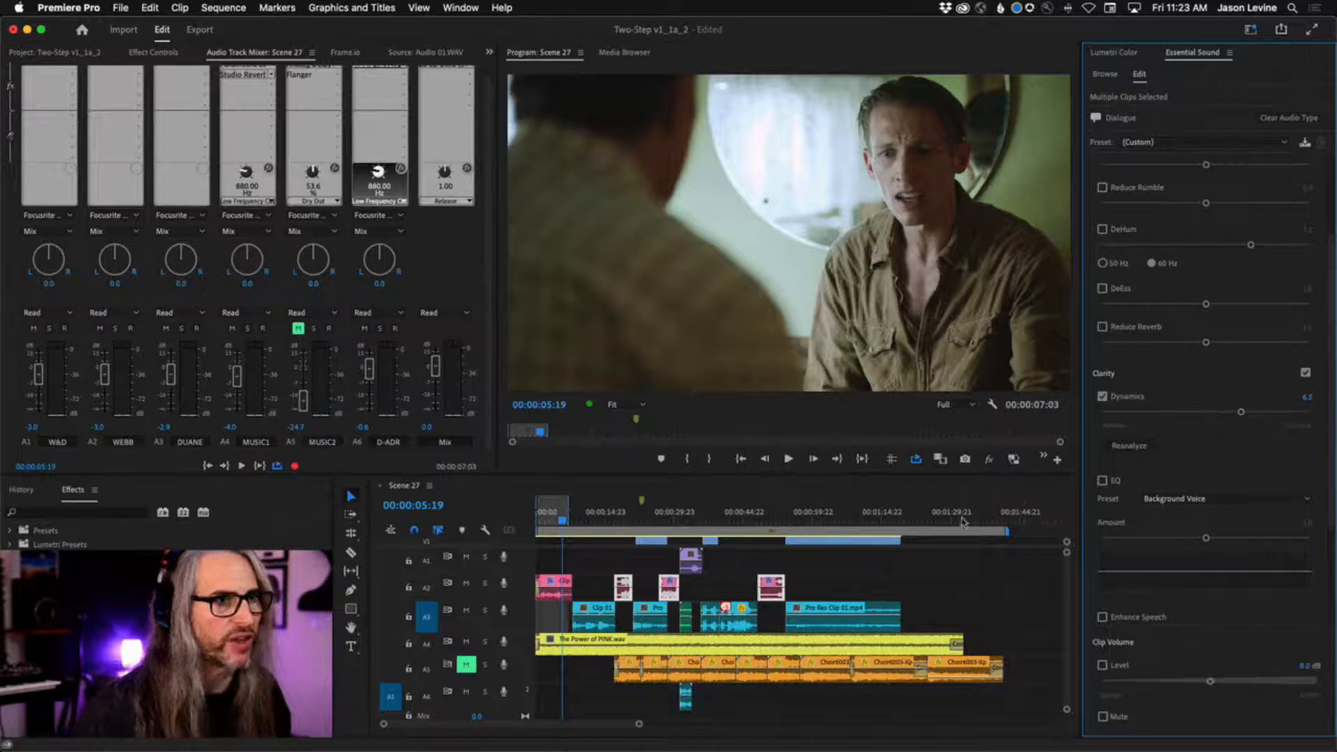
Select all the music clips on A4 and A5, tag them as Music and enable Ducking against dialogue.
click(595, 586)
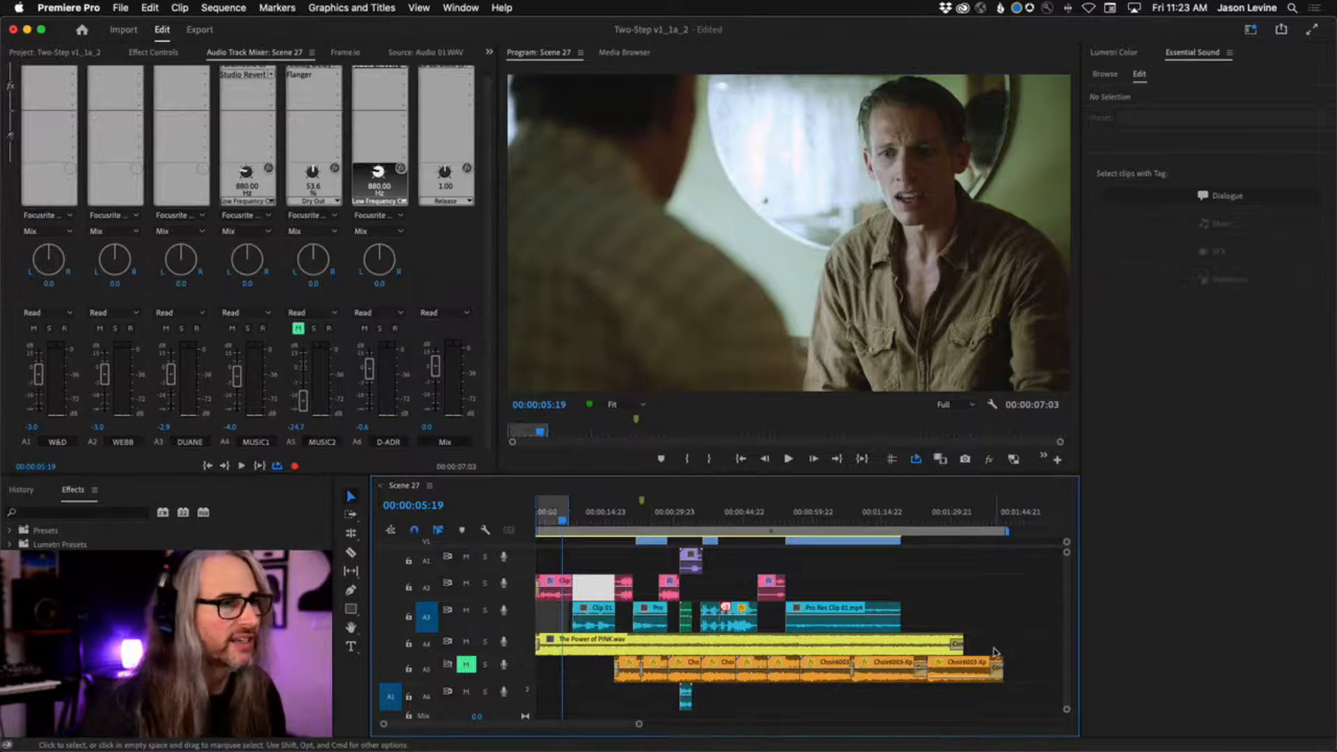
drag(1044, 644, 554, 680)
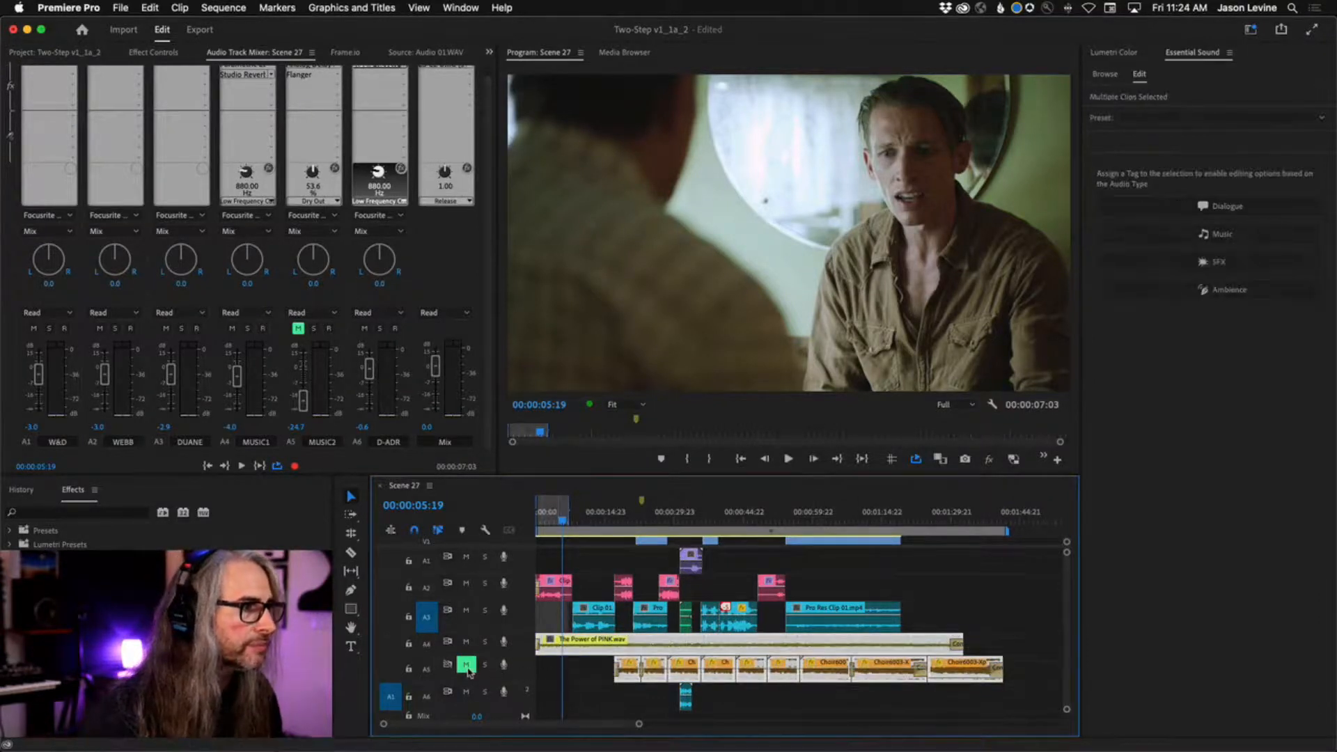
click(1290, 237)
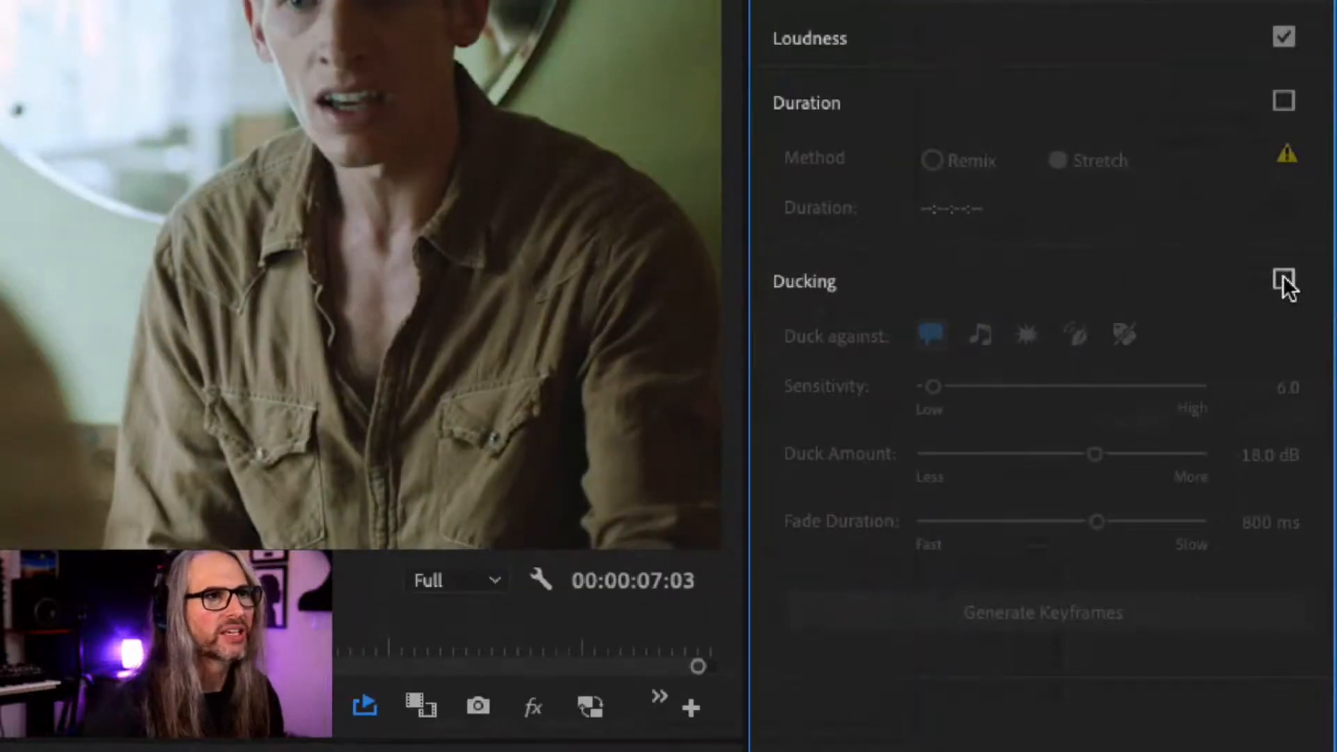
click(1283, 280)
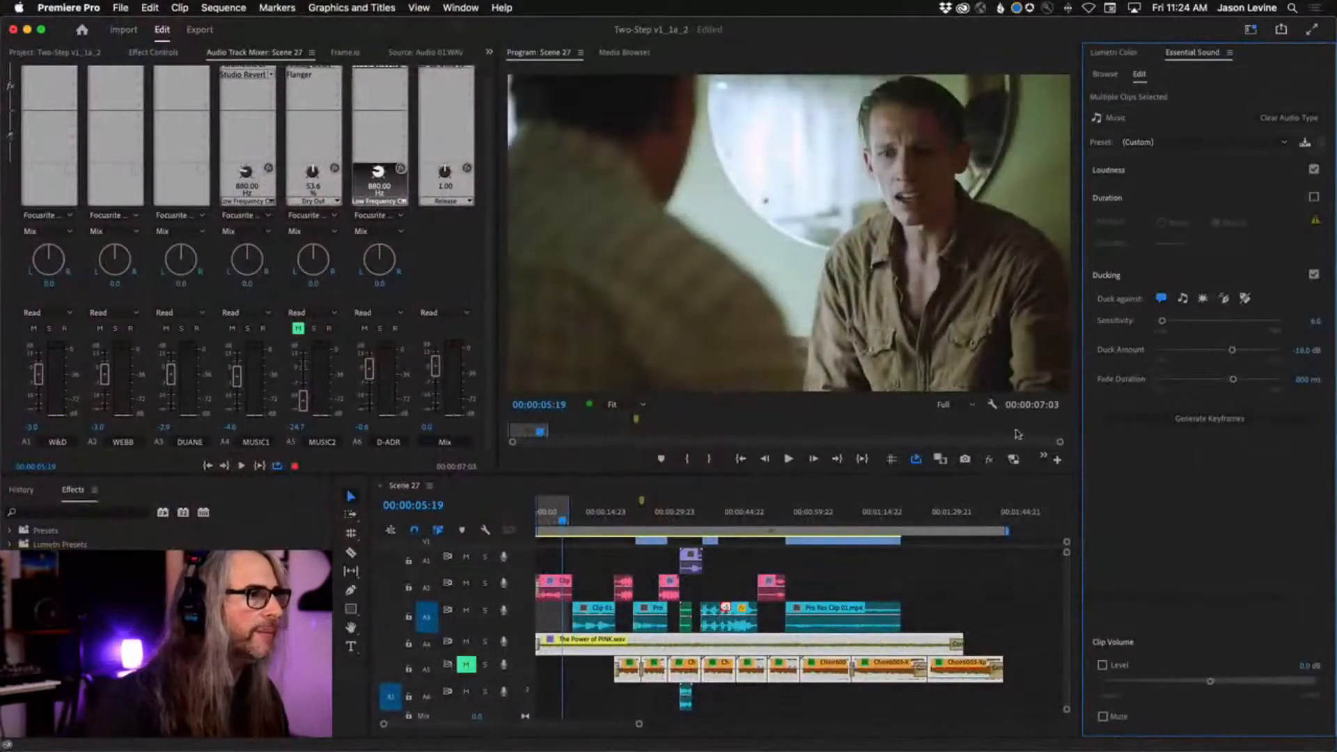
Mute A3, generate the ducking keyframes for the selected music clips and enlarge the A4 track to show them.
click(466, 610)
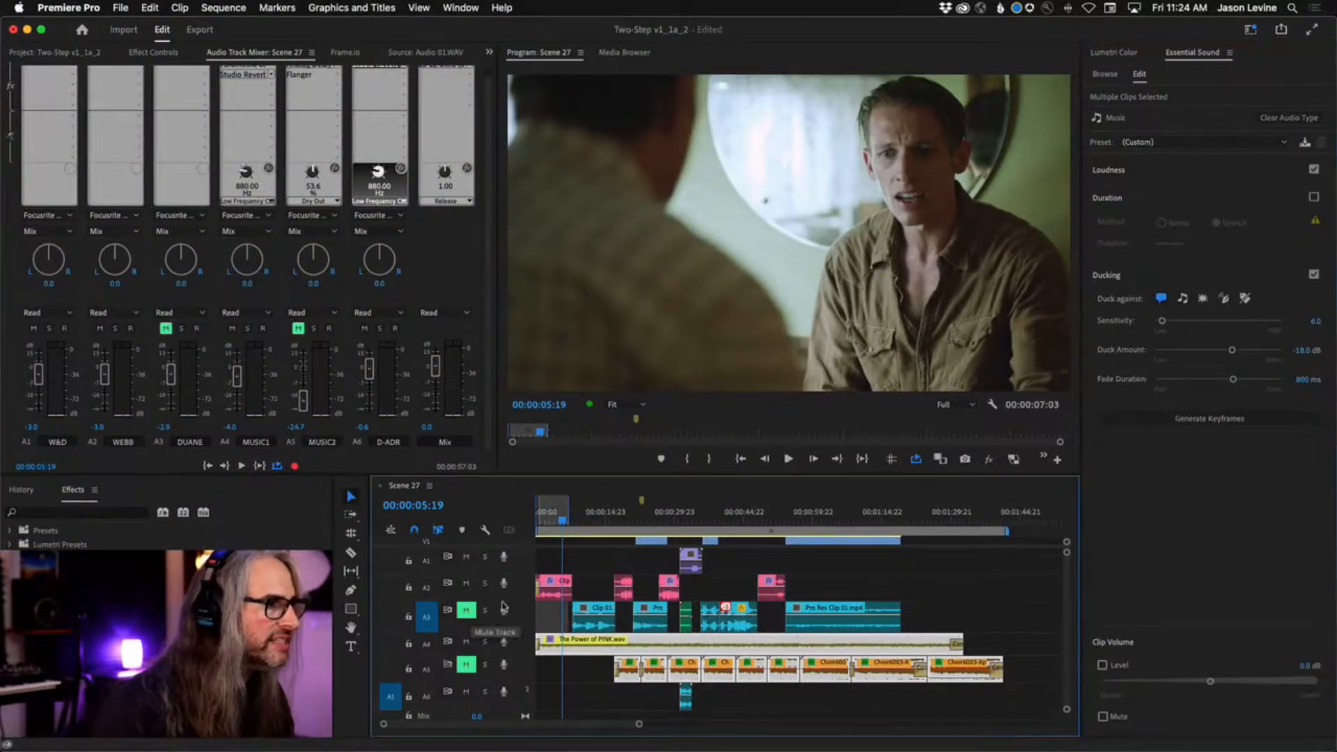
click(1230, 420)
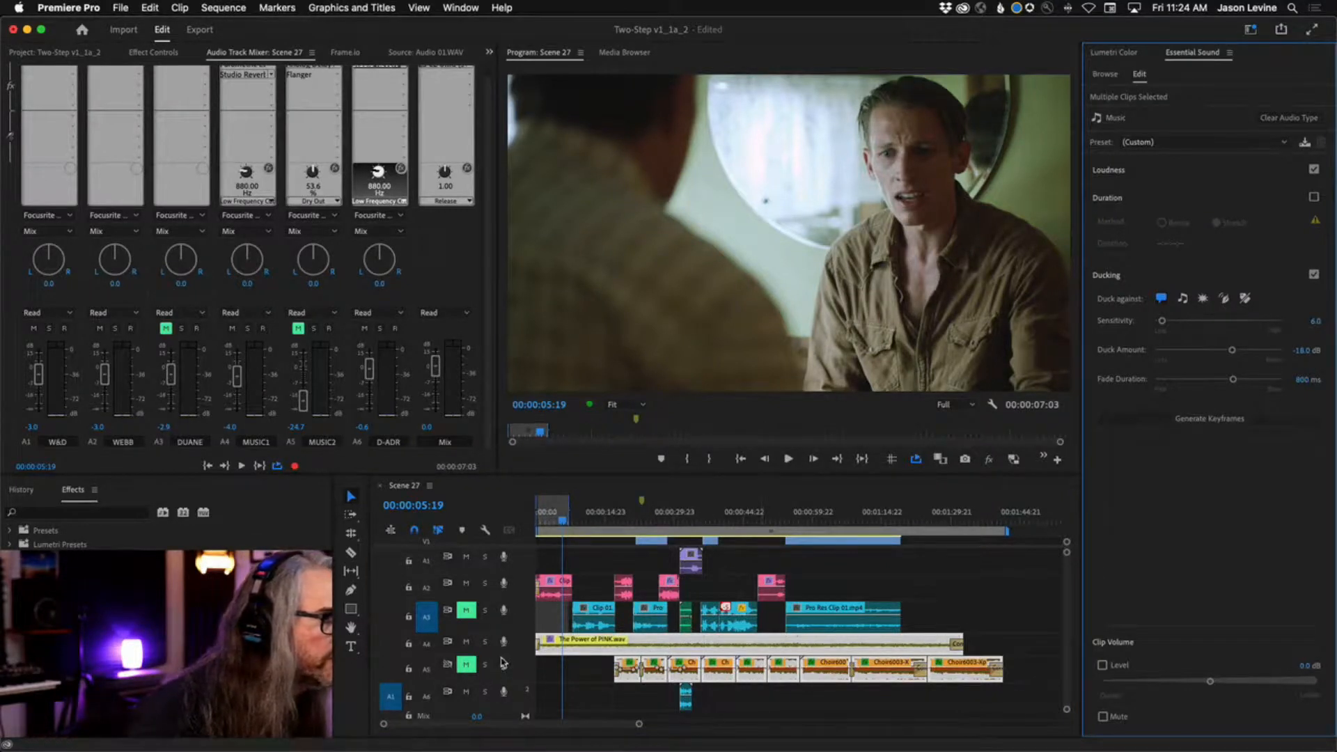
drag(505, 657, 504, 693)
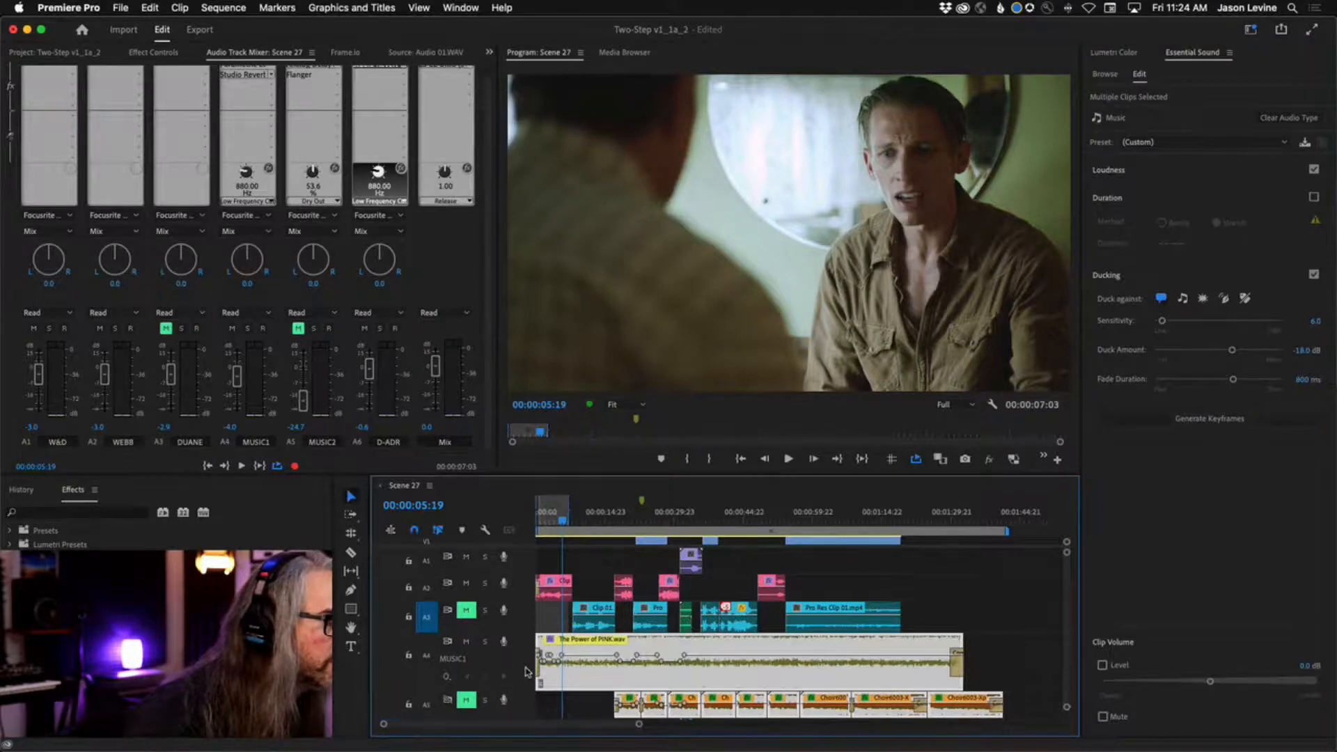
Examine how the ducking keyframes on the A4 music line up with the dialogue clips on A2.
scroll(549, 627, up, 4)
key(equal)
key(equal)
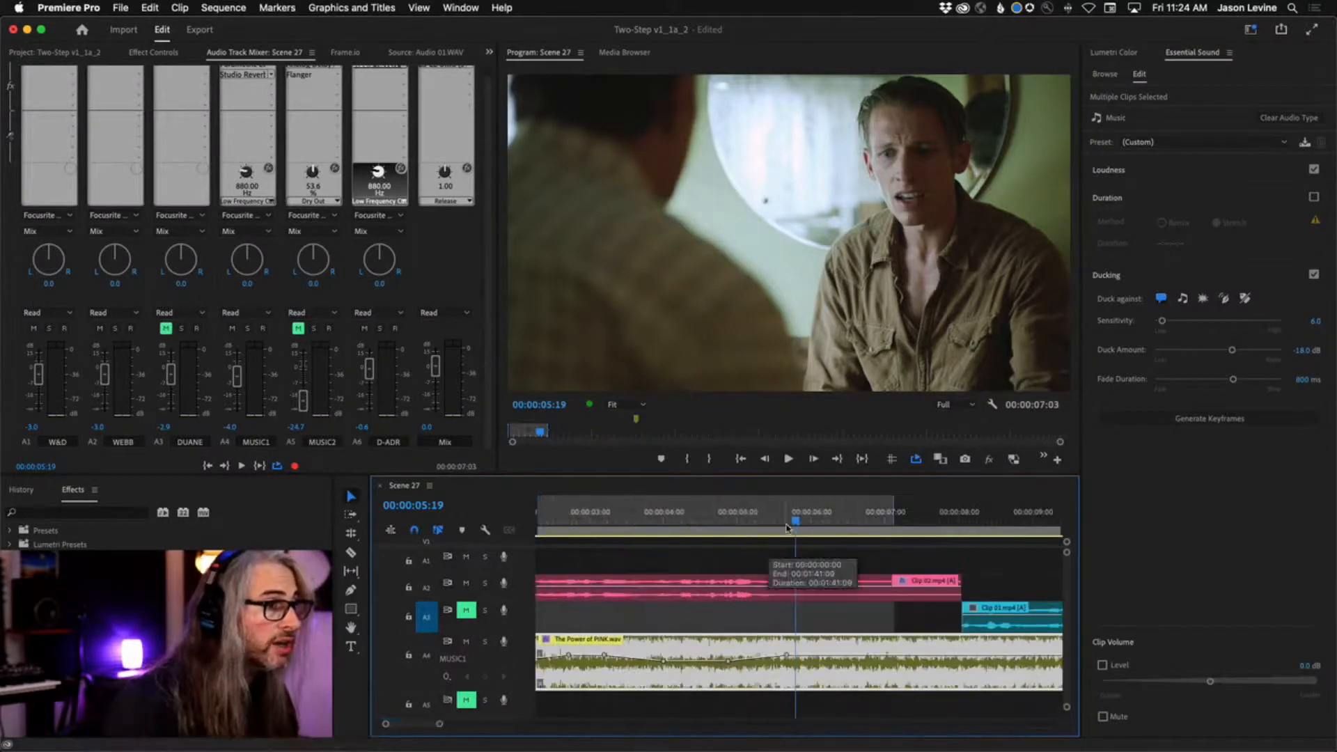
drag(795, 521, 522, 550)
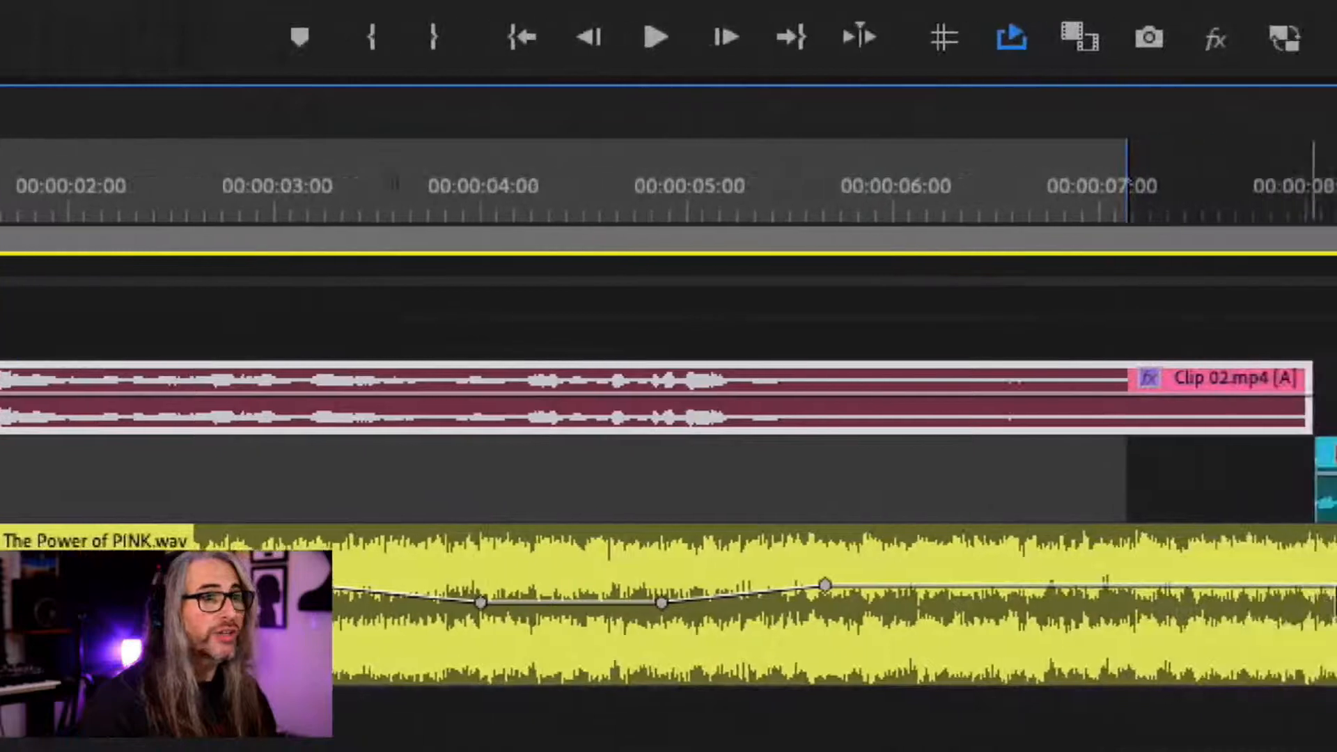
scroll(659, 613, down, 3)
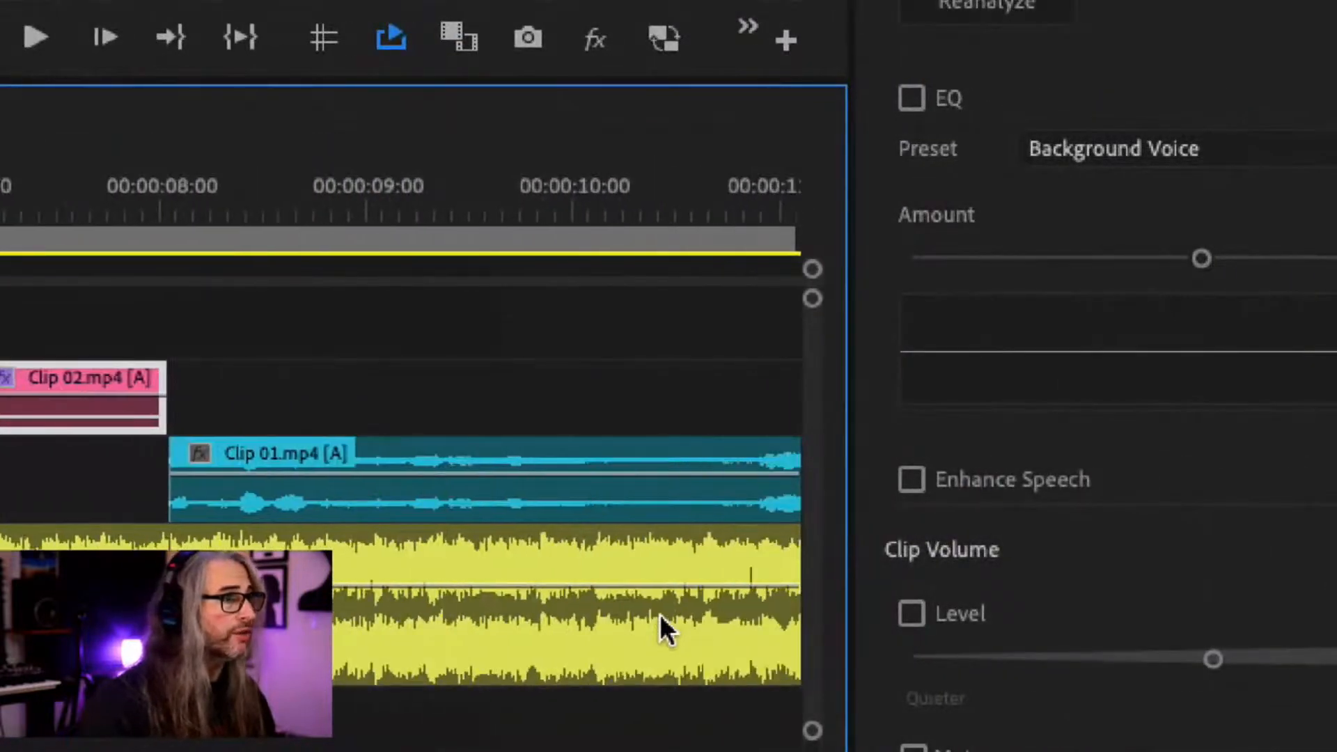
scroll(660, 617, down, 10)
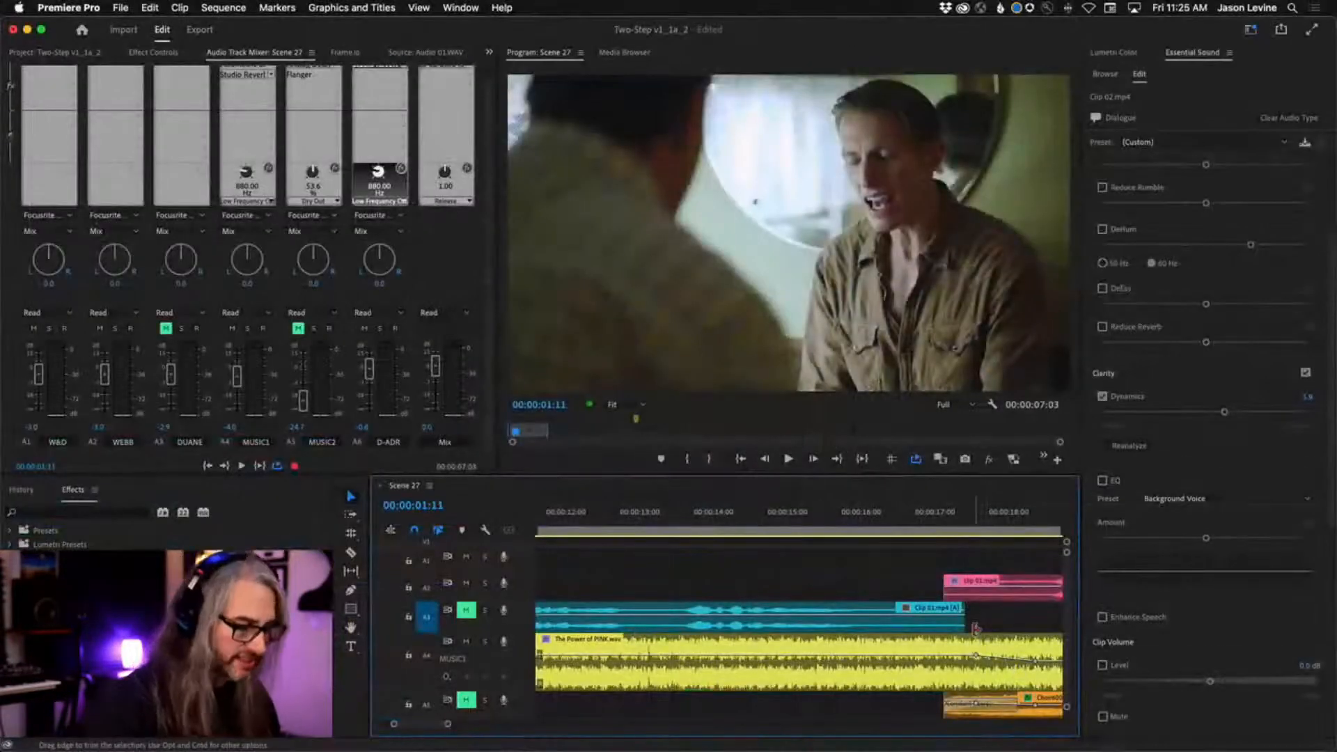
Select all the clips on A3, unmute the track, tag the clips as Dialogue and enable Dynamics at about 5.8.
key(backslash)
drag(947, 611, 568, 618)
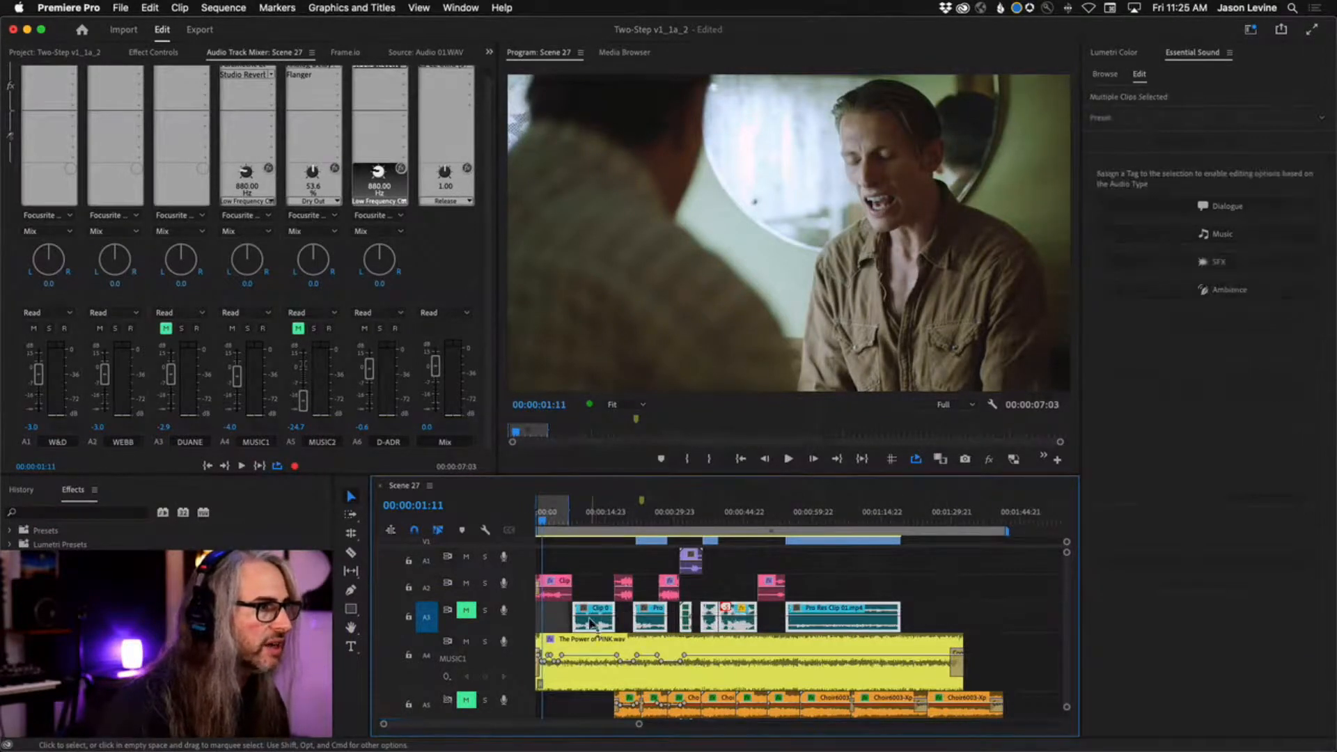
click(462, 611)
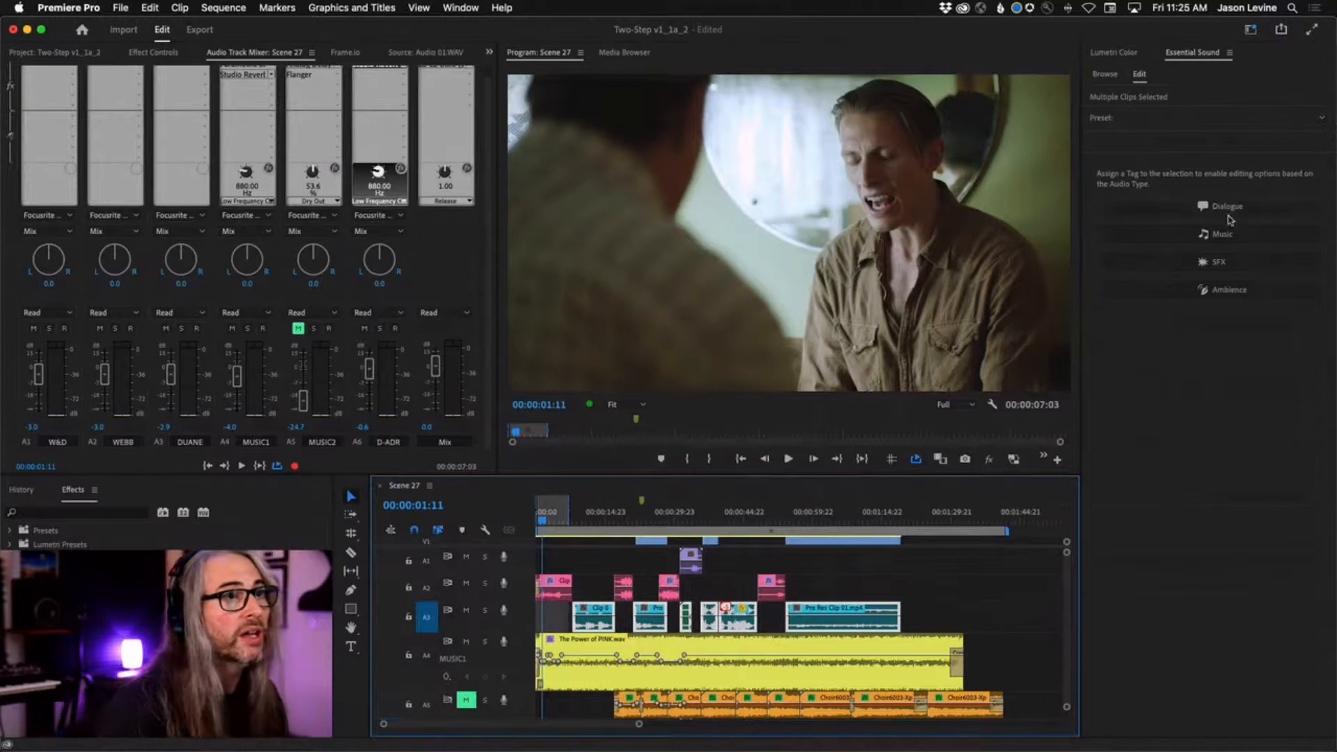
click(1227, 209)
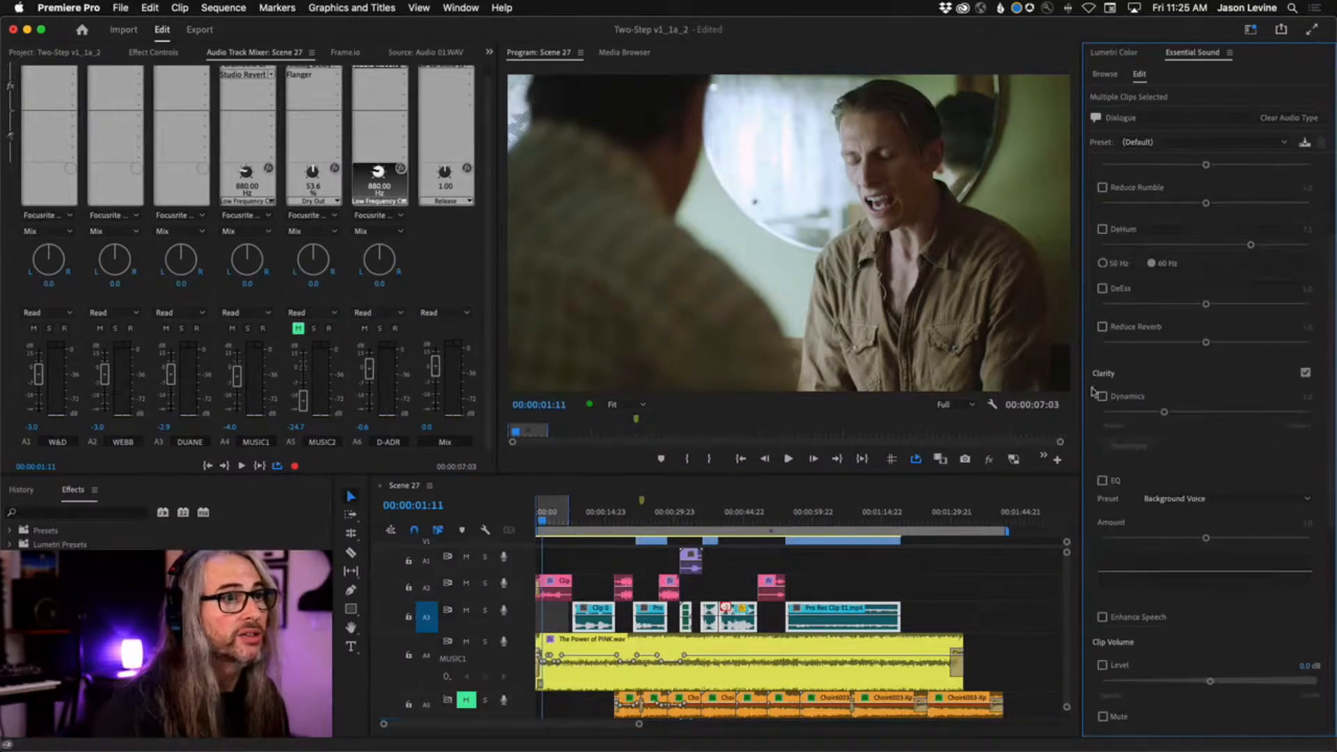
click(1102, 396)
drag(1164, 412, 1222, 413)
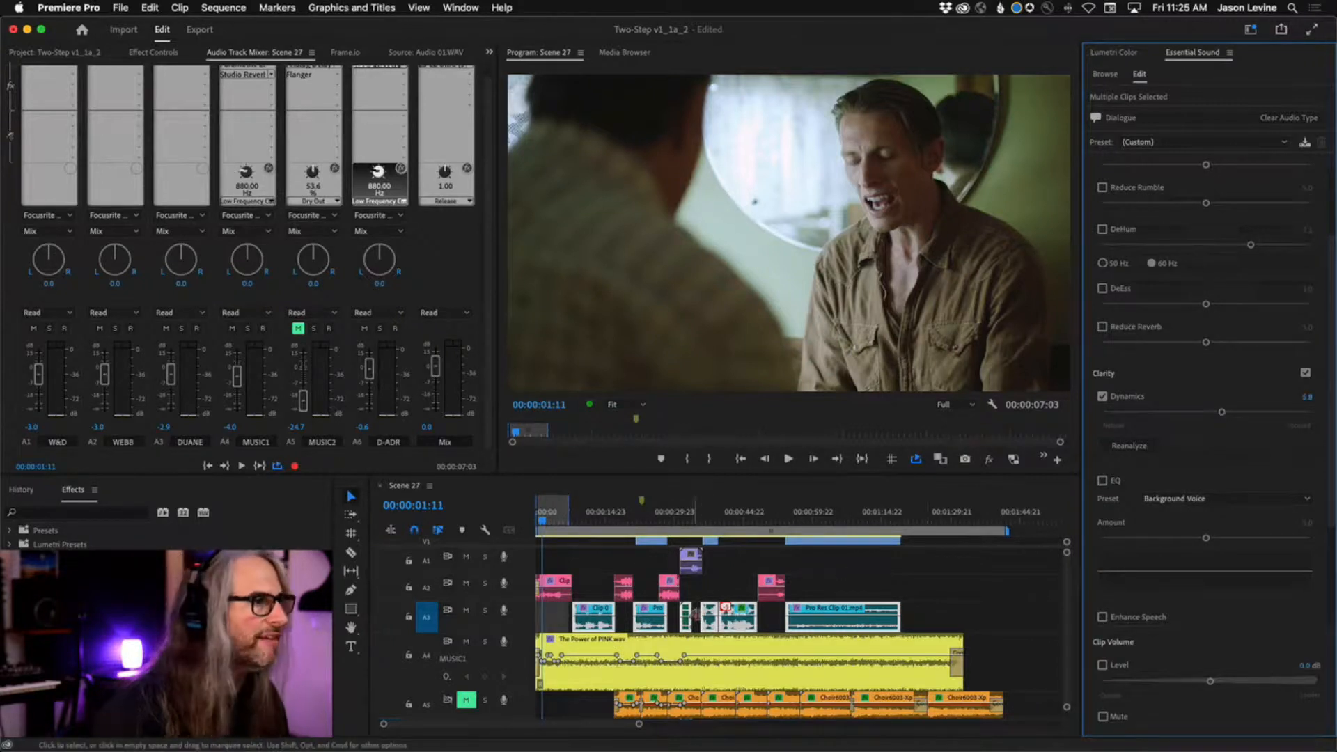
Reselect the music clips on A4 and A5 and regenerate their ducking keyframes against all the dialogue.
drag(1035, 652, 597, 706)
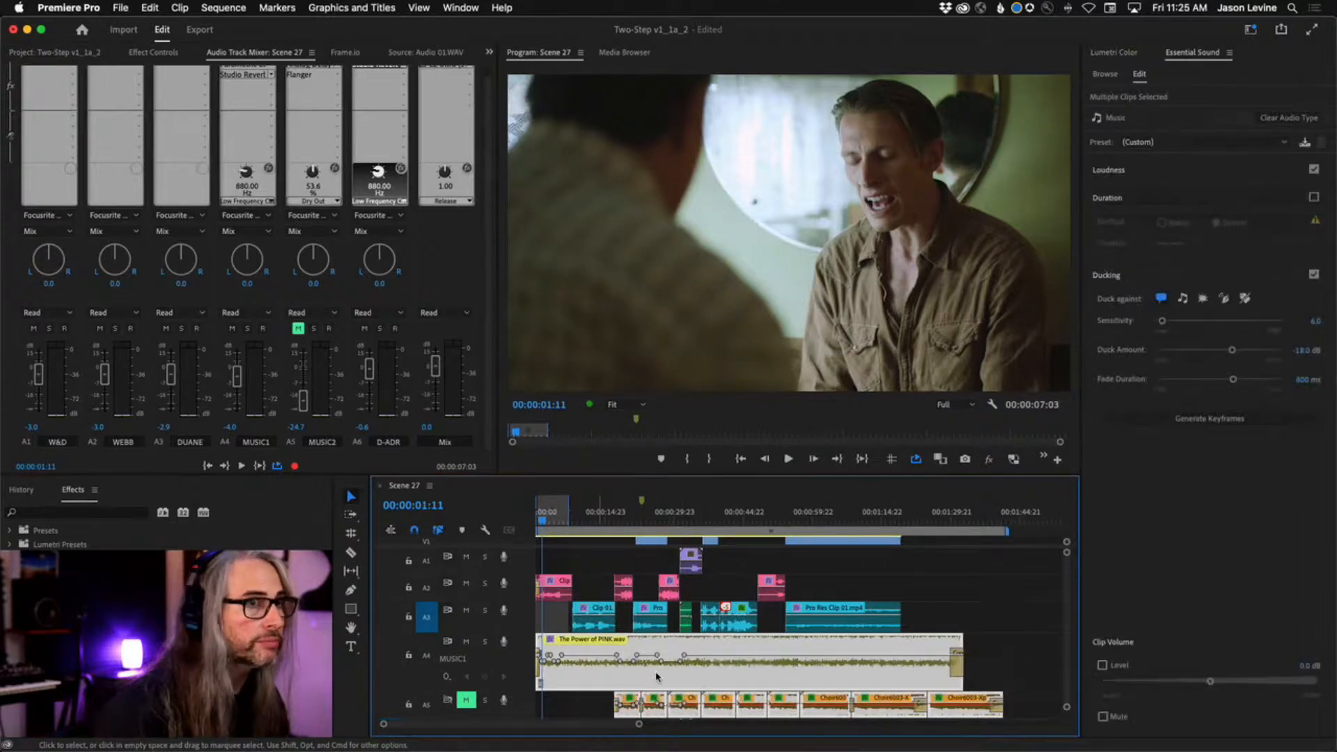
click(1224, 419)
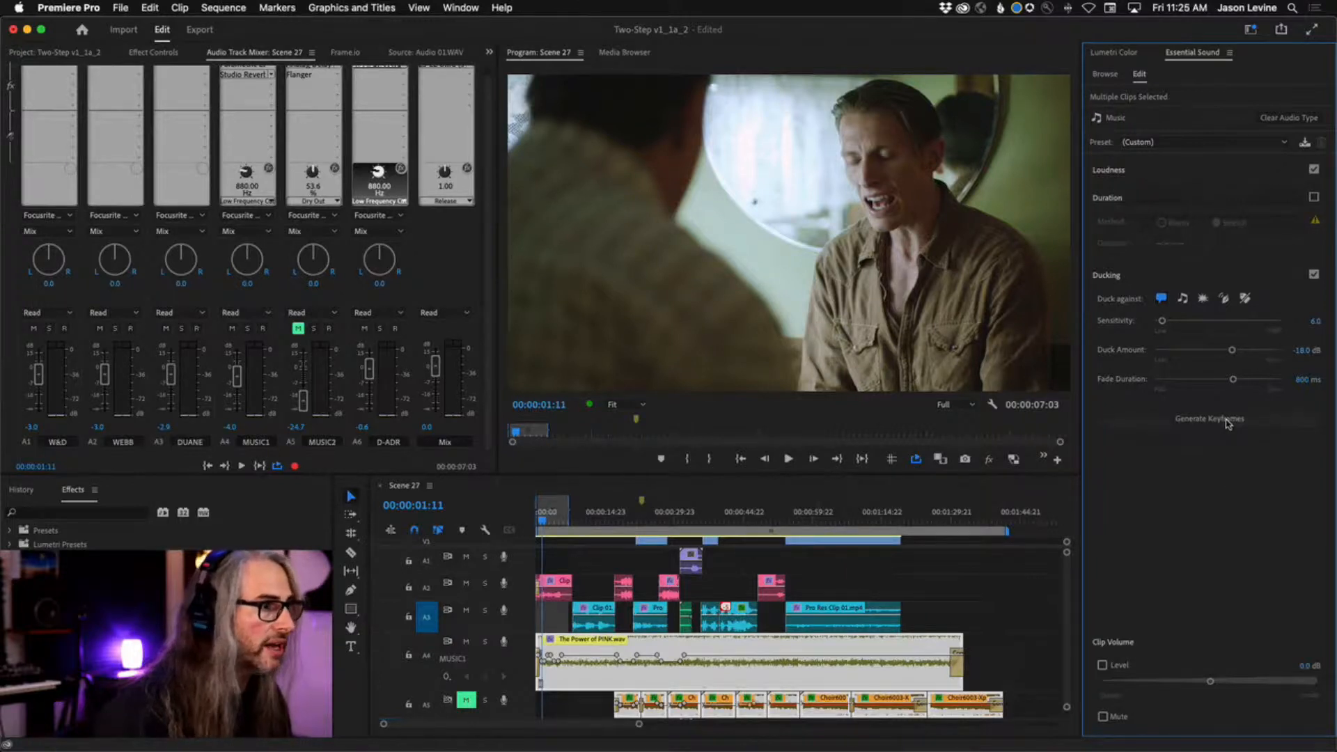
click(1224, 419)
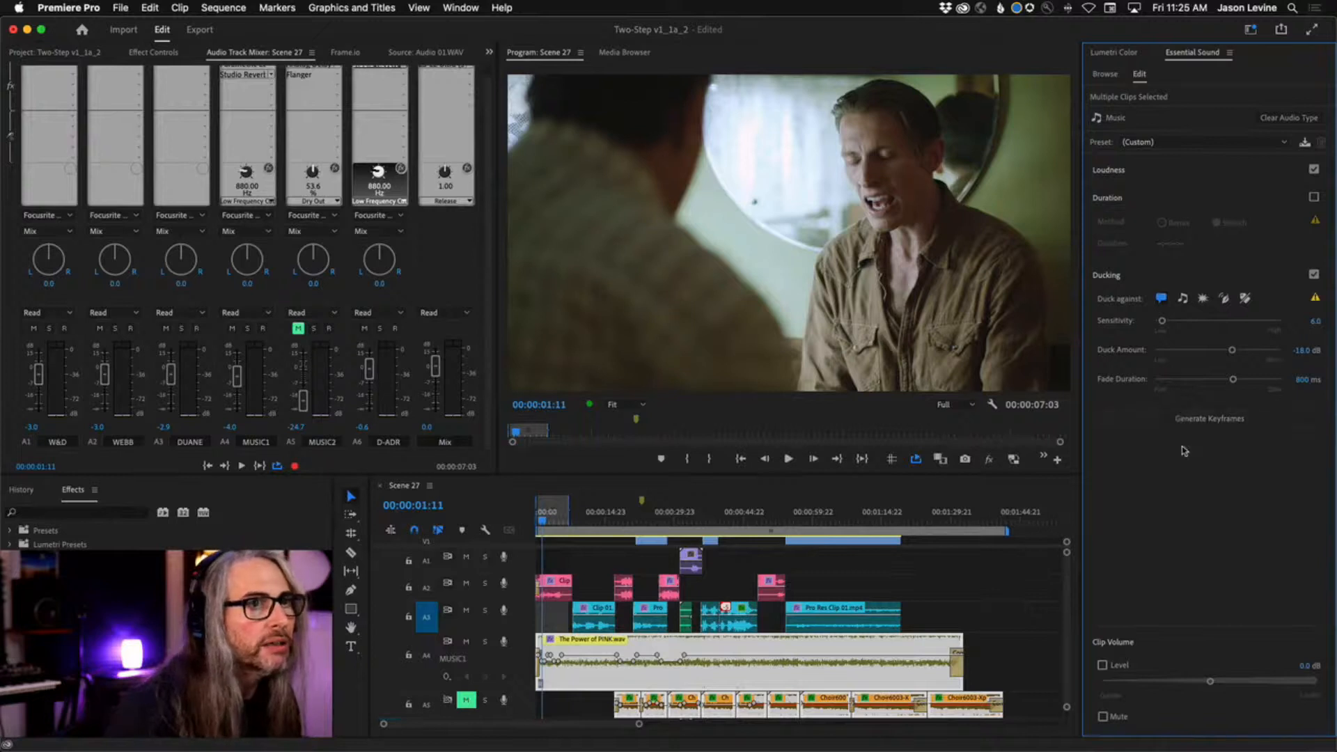
mouse_move(1316, 301)
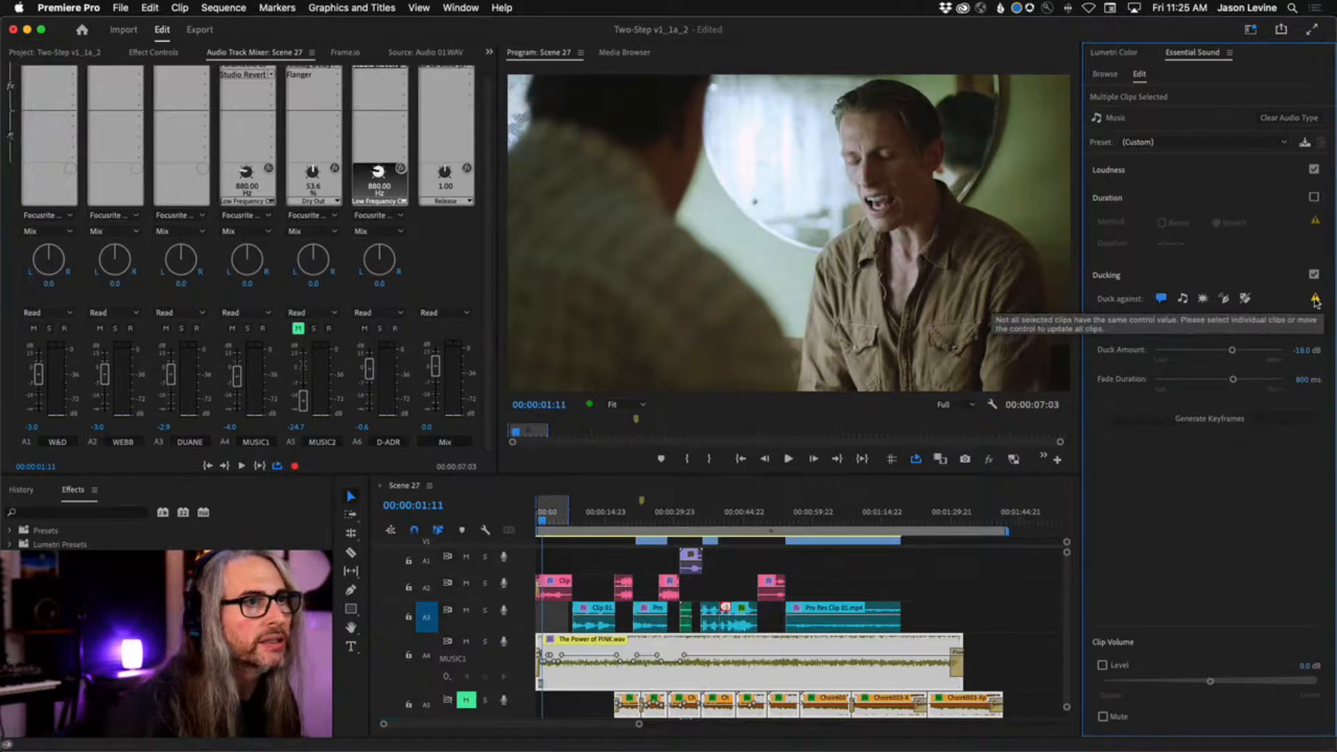
Clear the sequence's In and Out points and play from the start into the second dialogue clip to check the ducking.
click(1015, 629)
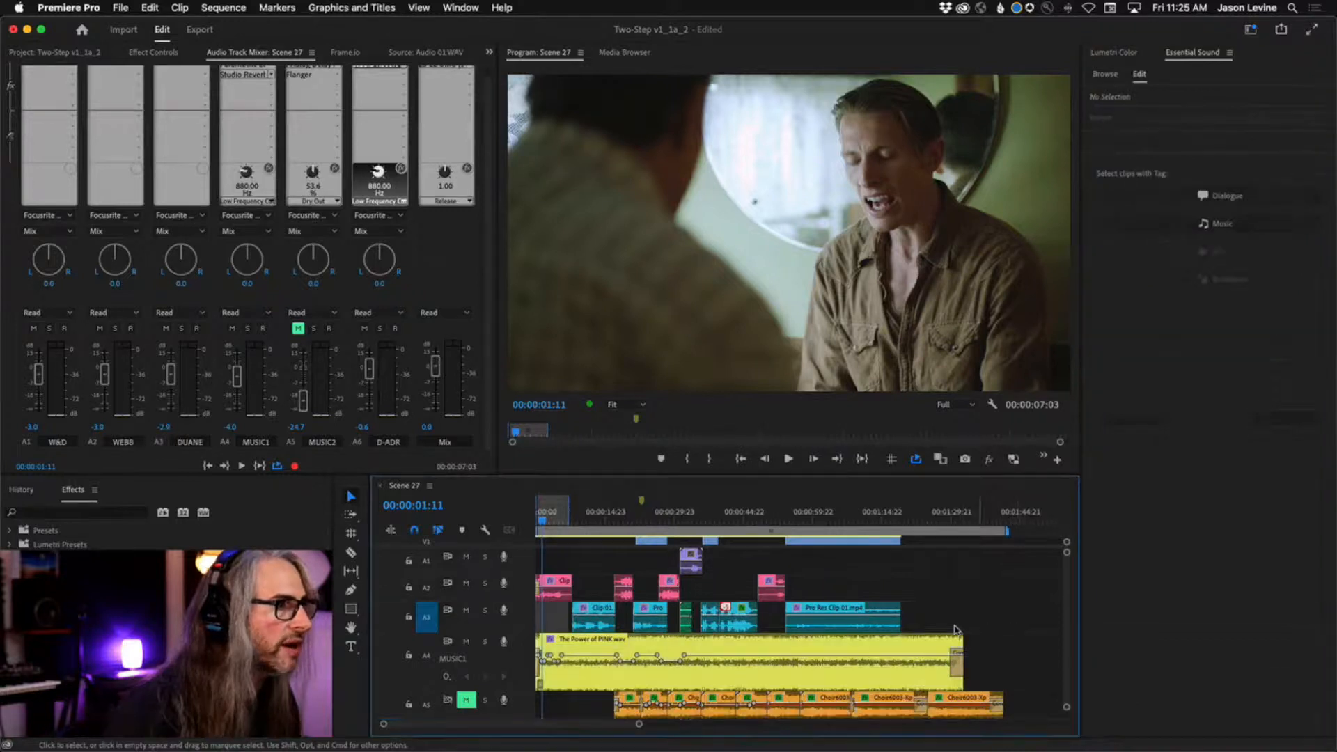
right_click(546, 520)
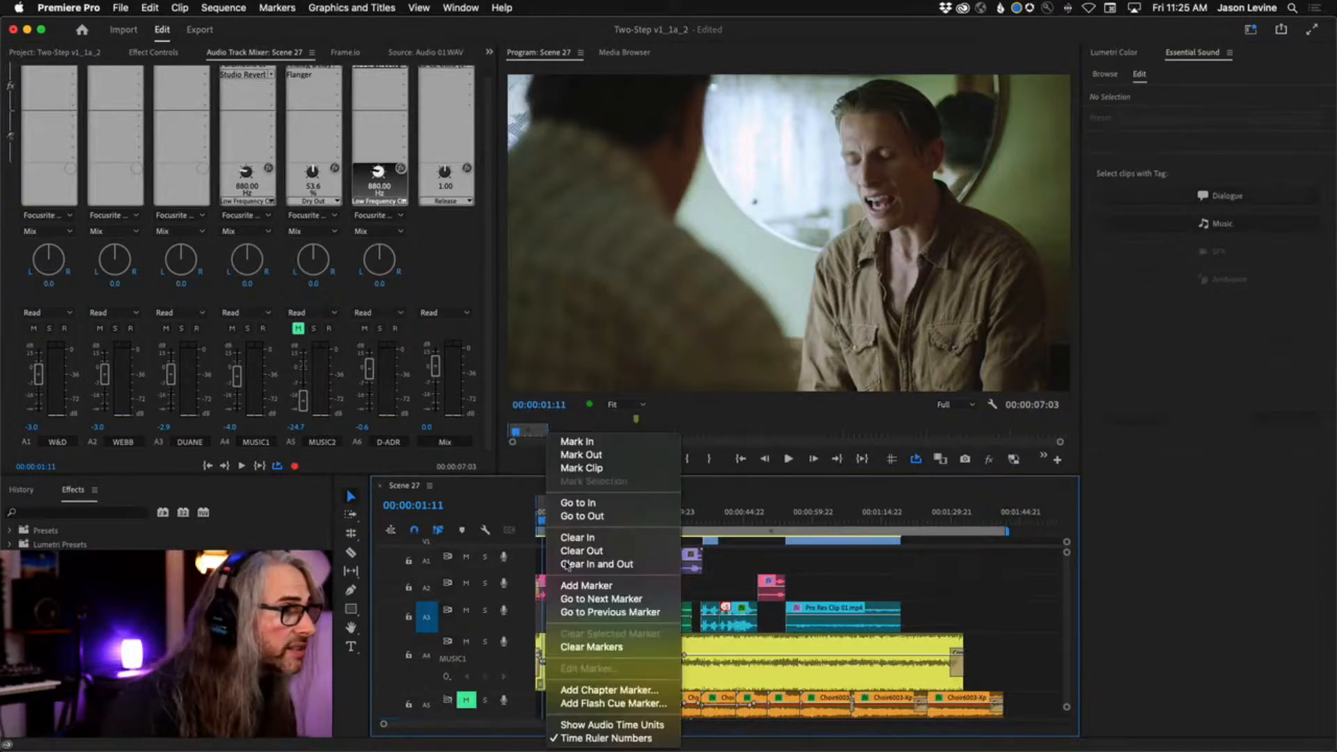
click(589, 565)
key(Home)
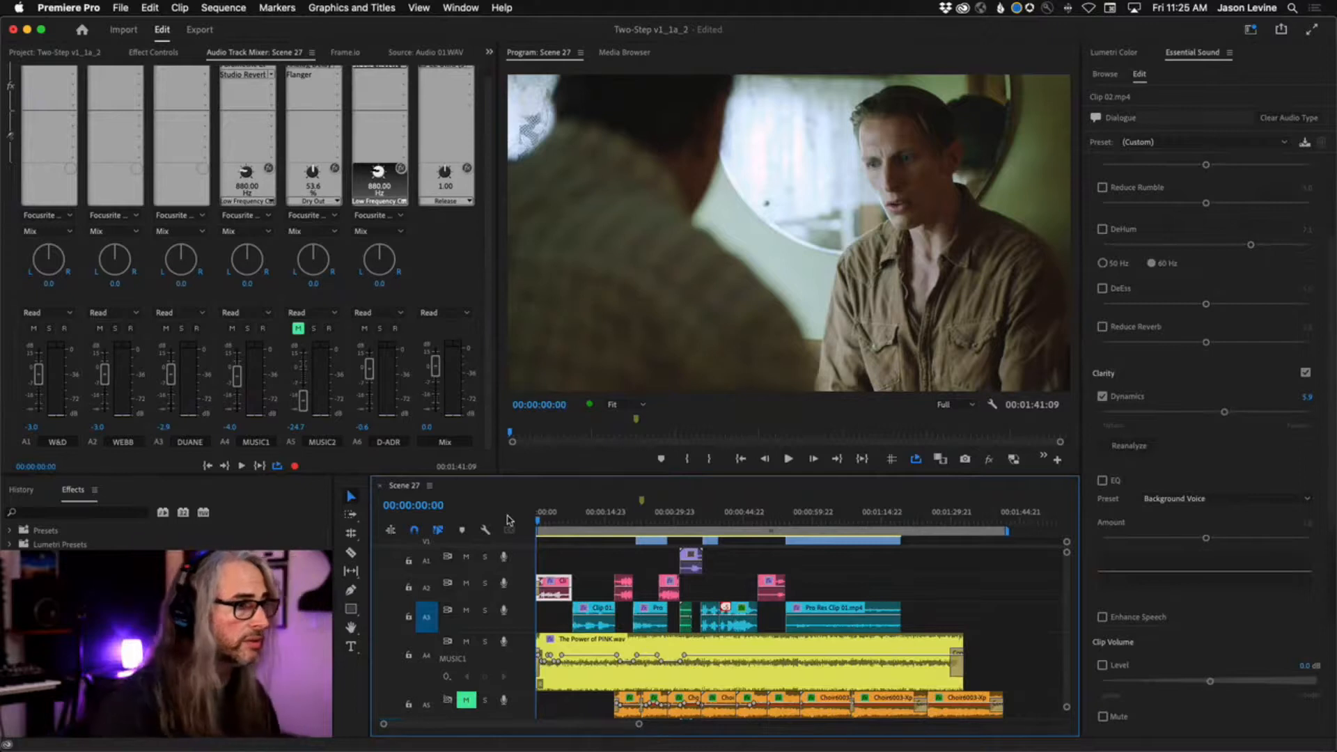
key(space)
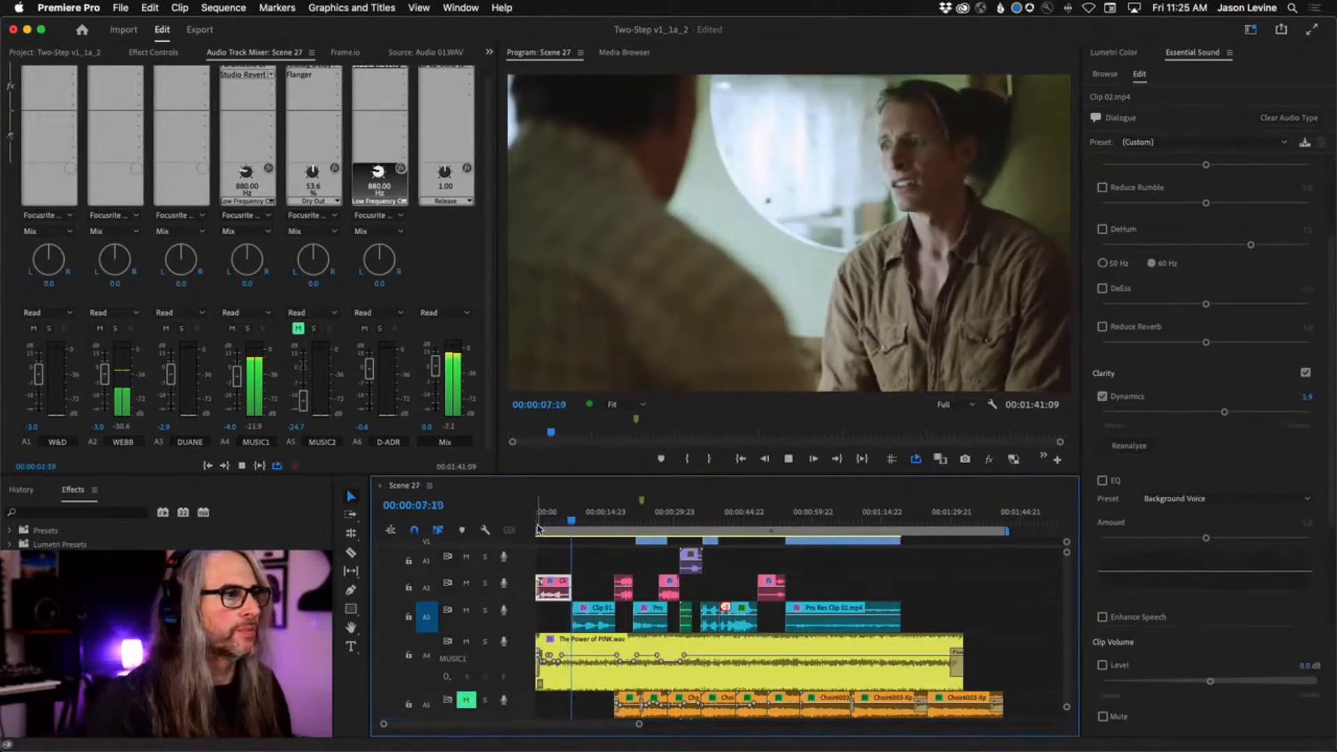
key(space)
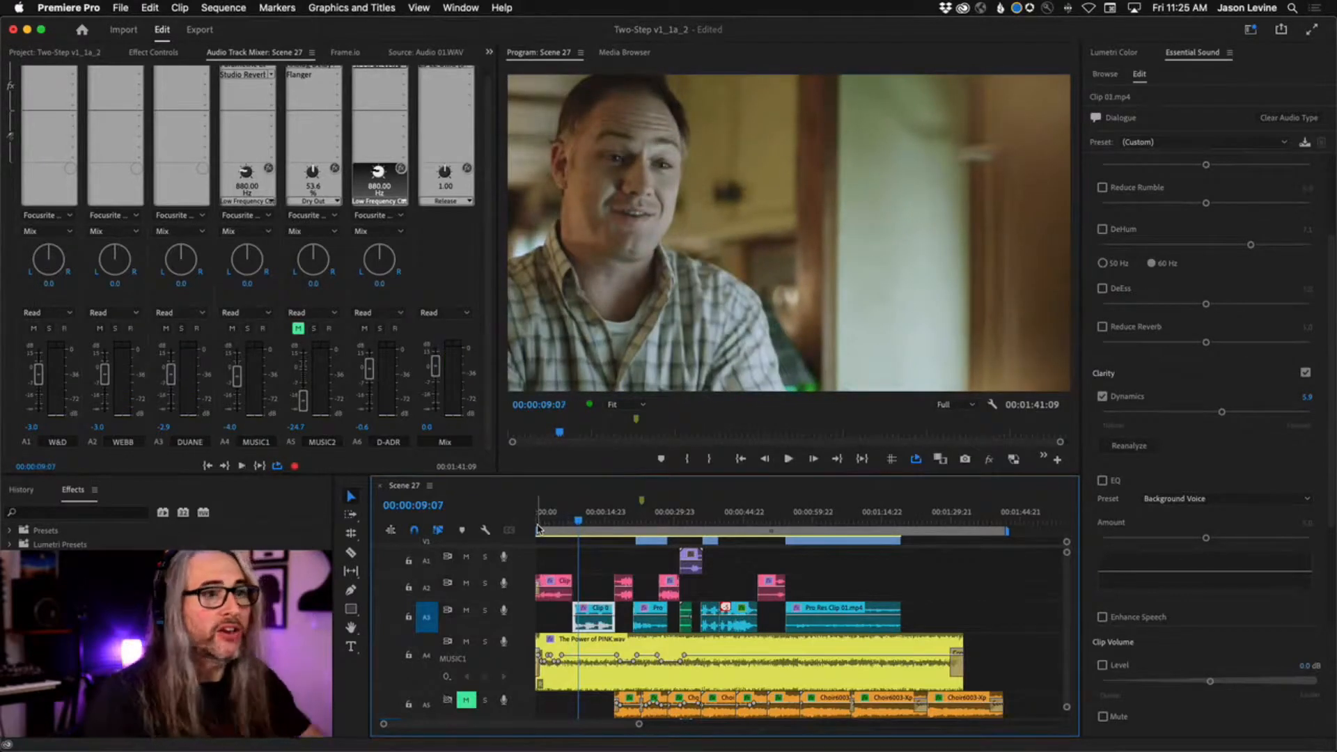
Set the A4 music clip's ducking Sensitivity to 10.0 and Fade Duration to 522 ms, and regenerate its keyframes.
click(776, 679)
click(1171, 321)
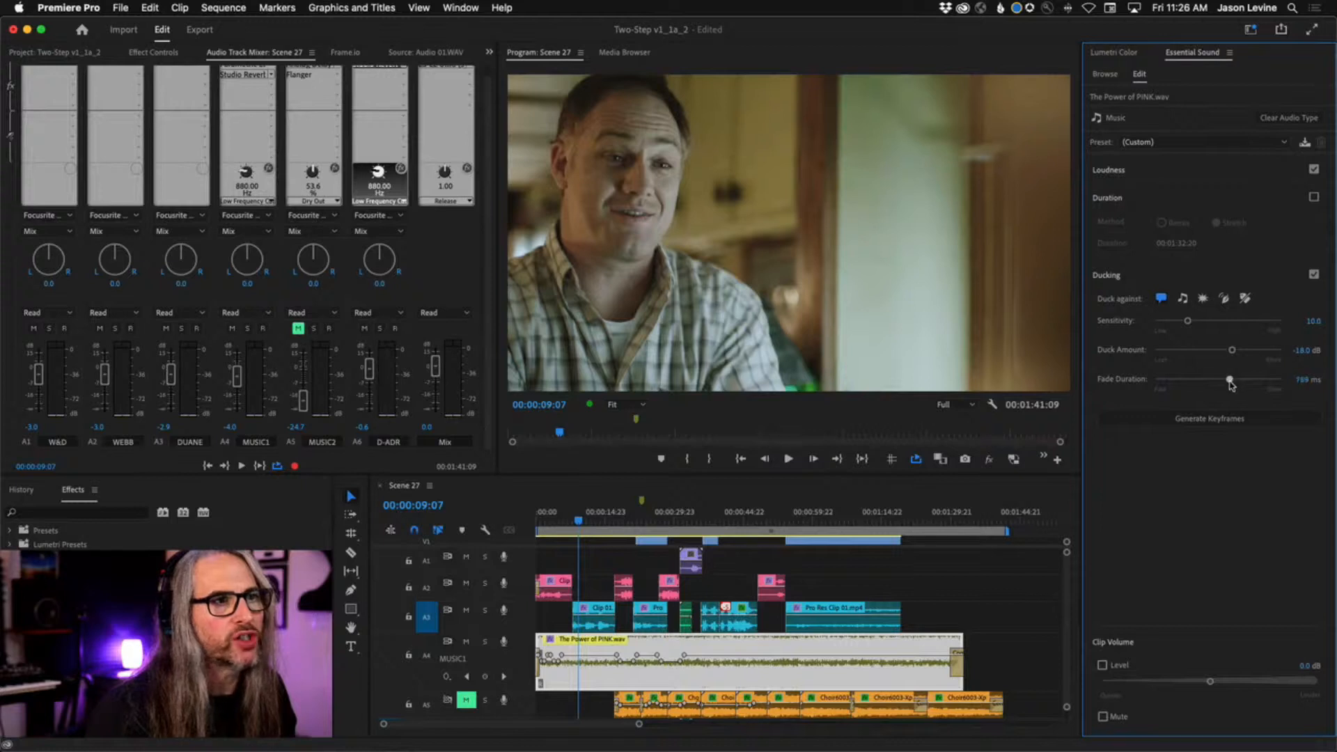
drag(1221, 380, 1217, 380)
click(1219, 421)
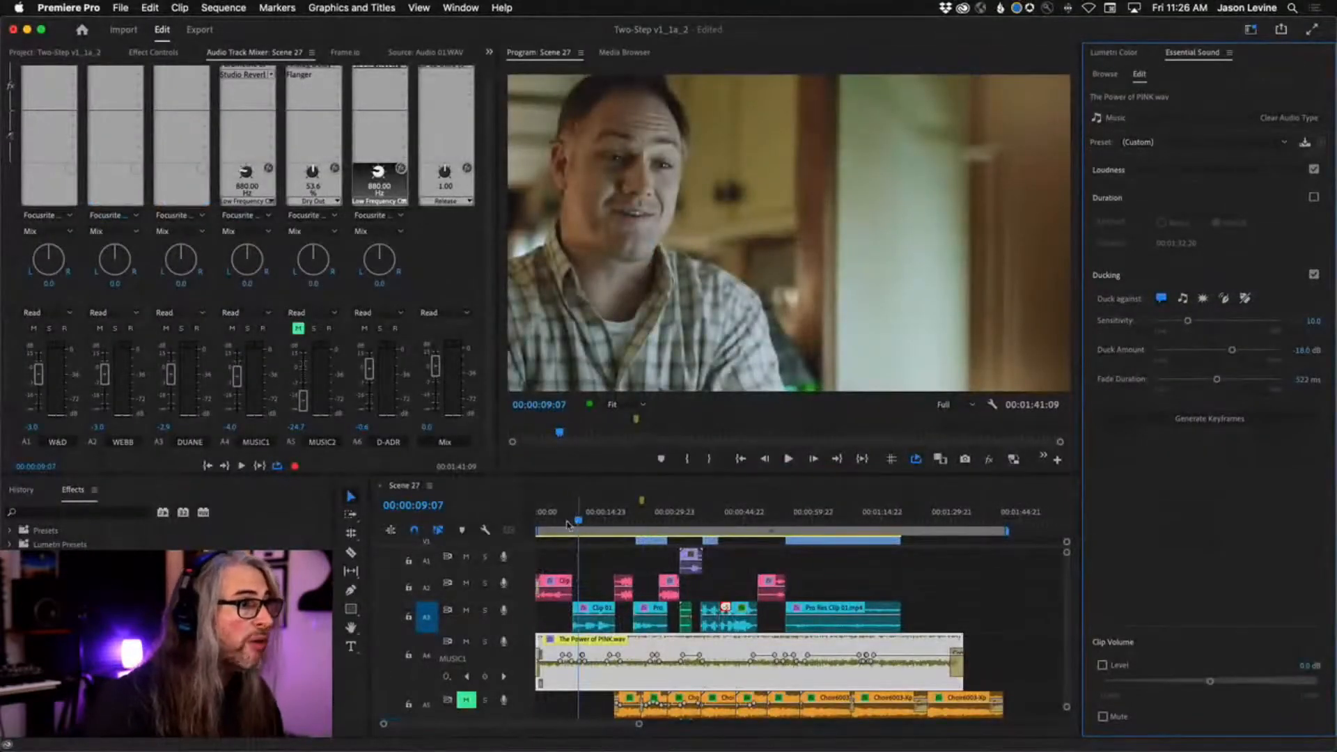
Play the opening again from the start to about 00:00:09:08 to hear the new ducking settings.
click(541, 521)
key(space)
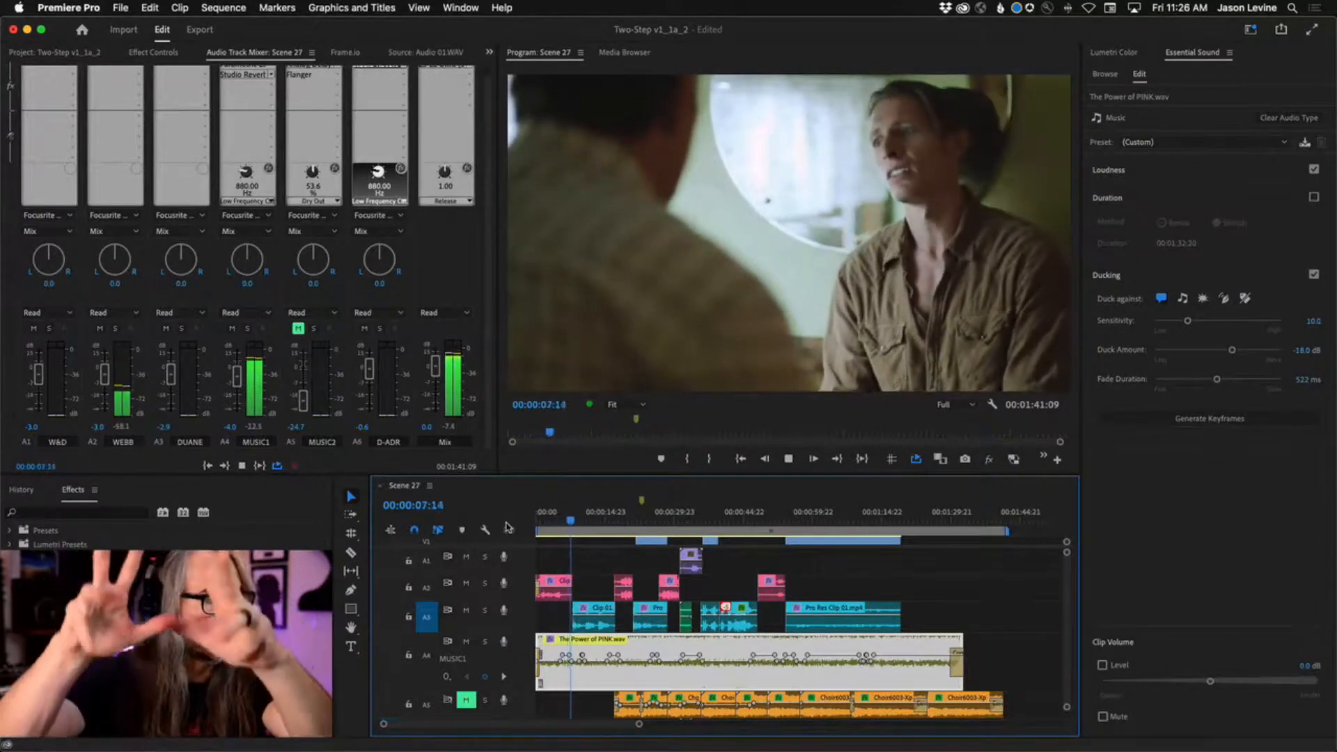
key(space)
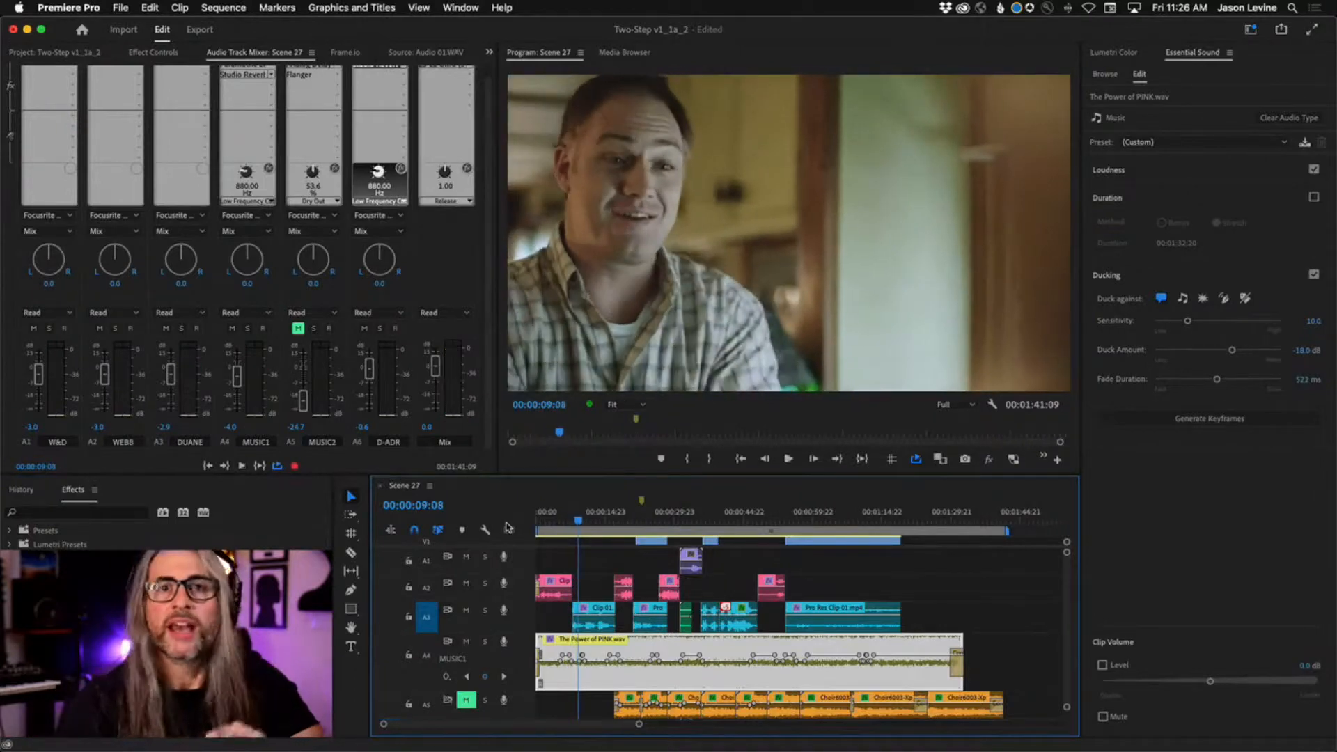